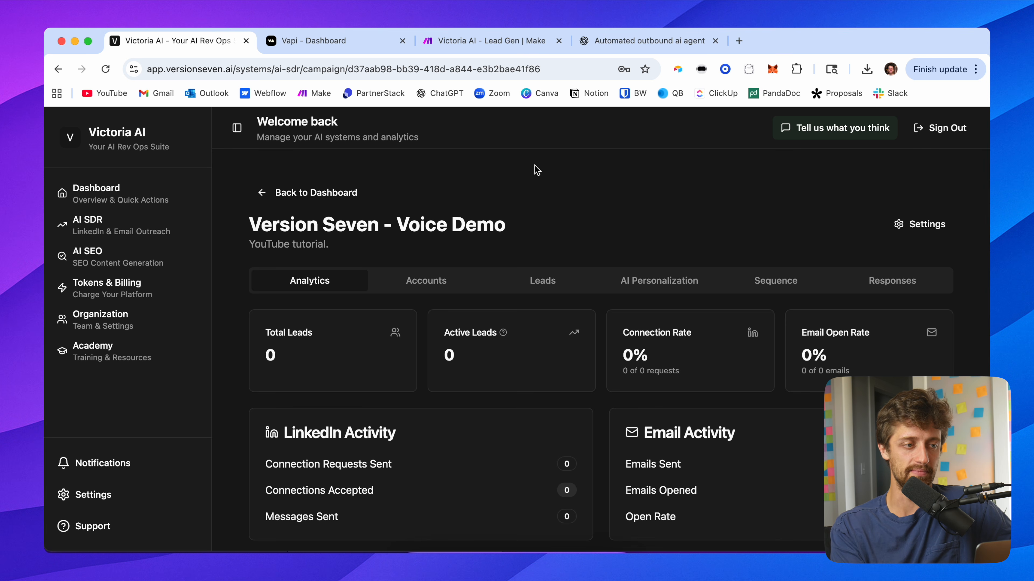
Step: Examine the Version Seven - Voice Demo campaign's analytics overview, glancing briefly at the Vapi dashboard tab
click(325, 40)
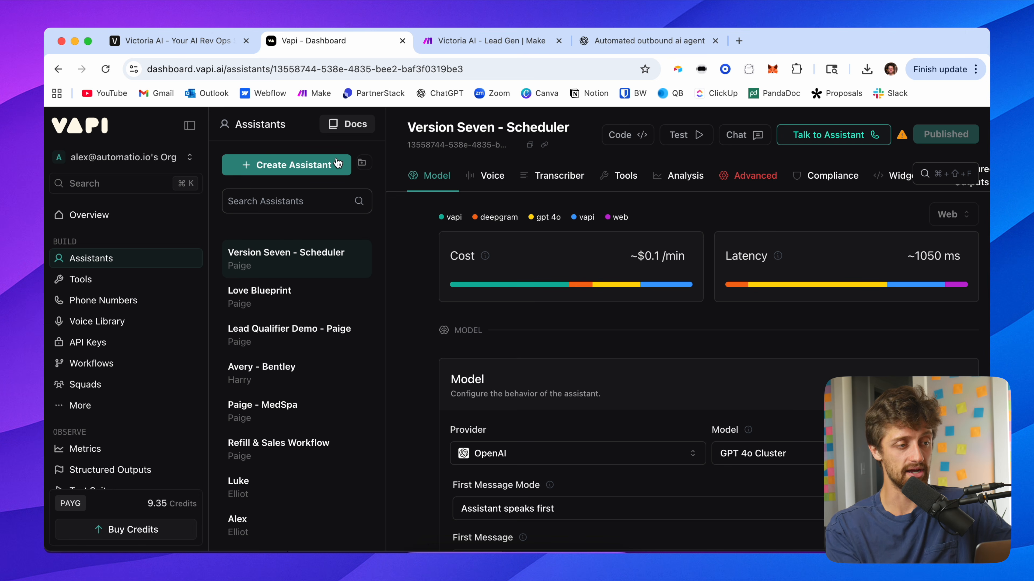
click(177, 41)
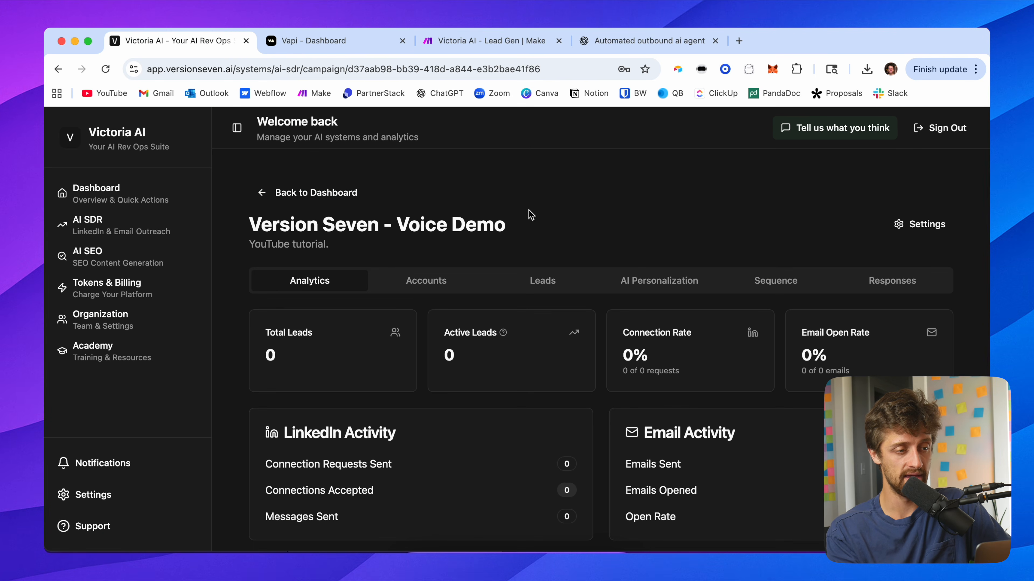
scroll(445, 248, down, 1)
drag(507, 224, 244, 228)
click(546, 214)
scroll(529, 219, up, 1)
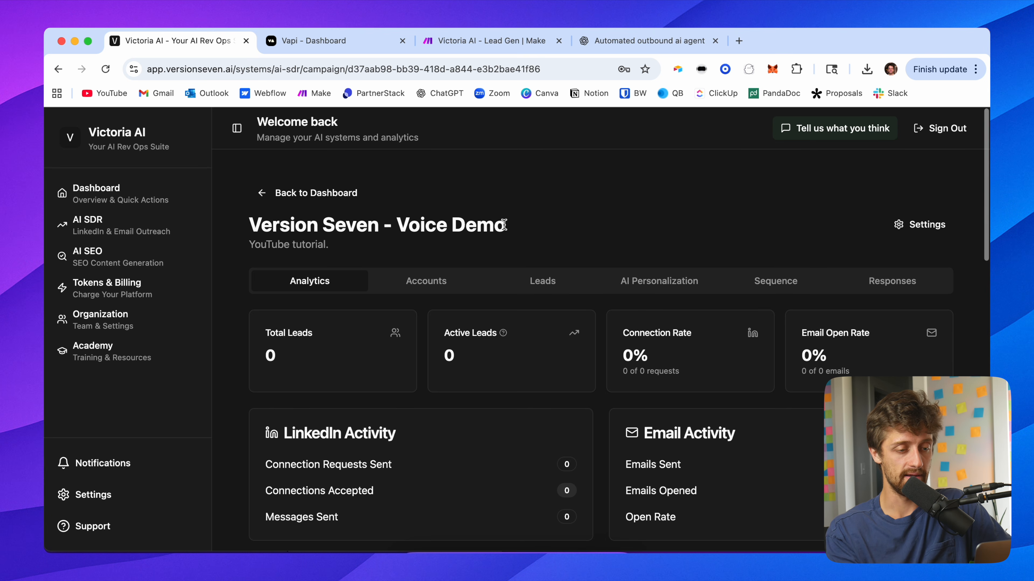
scroll(577, 346, down, 5)
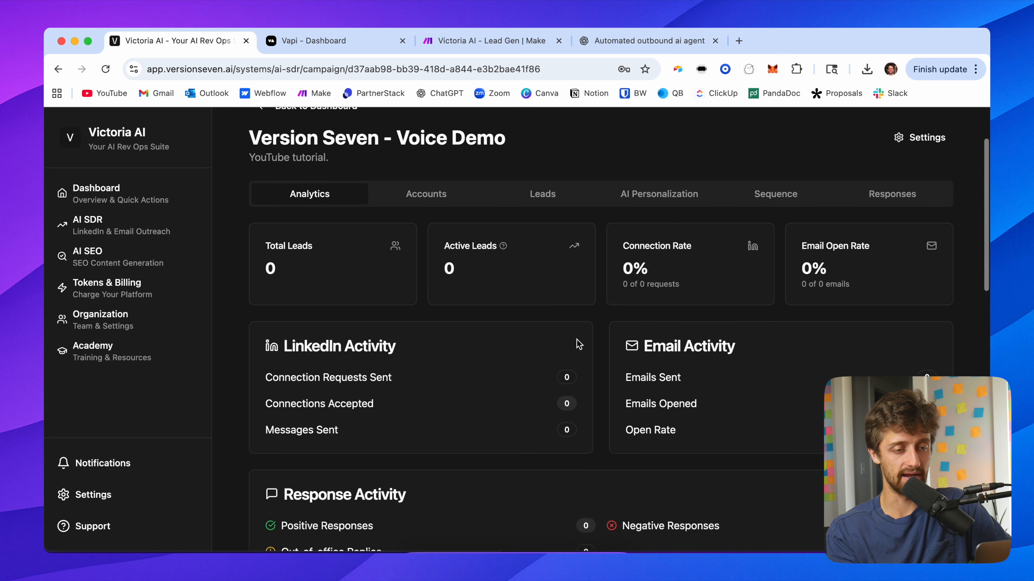
scroll(549, 366, up, 5)
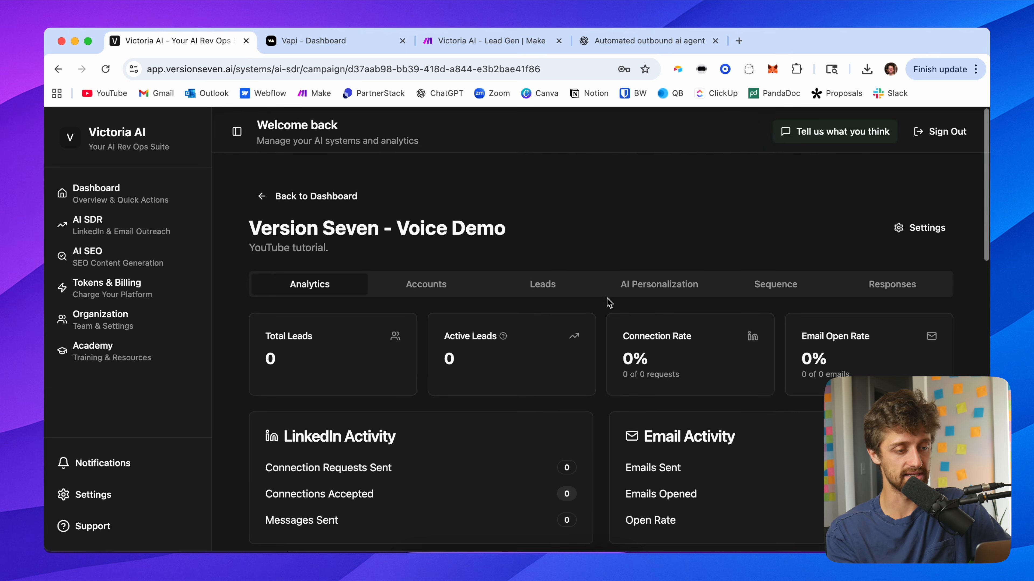
Step: Enable the last email sender account for this campaign, choosing Enable Anyway despite its use elsewhere
click(418, 289)
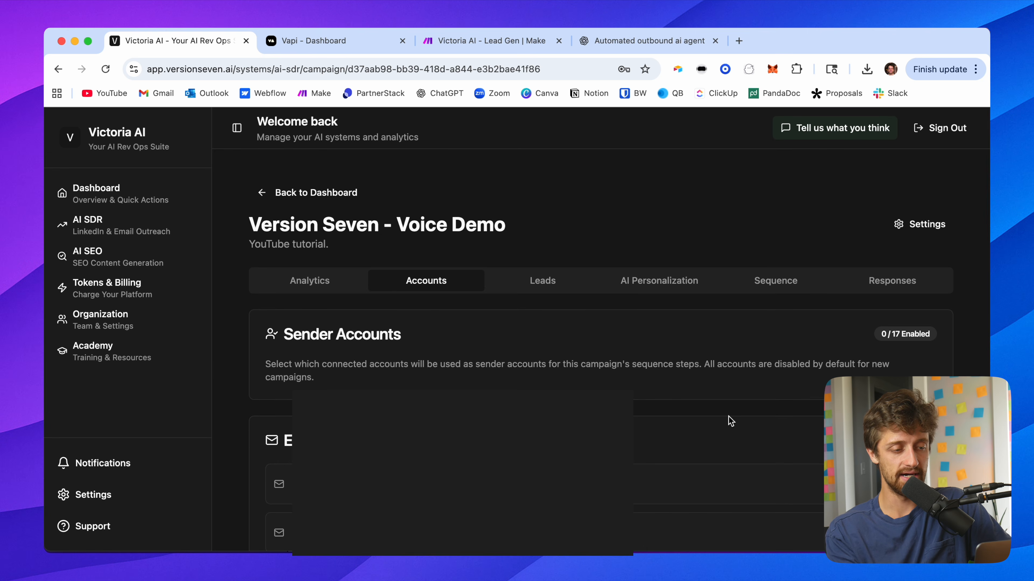
scroll(735, 443, down, 15)
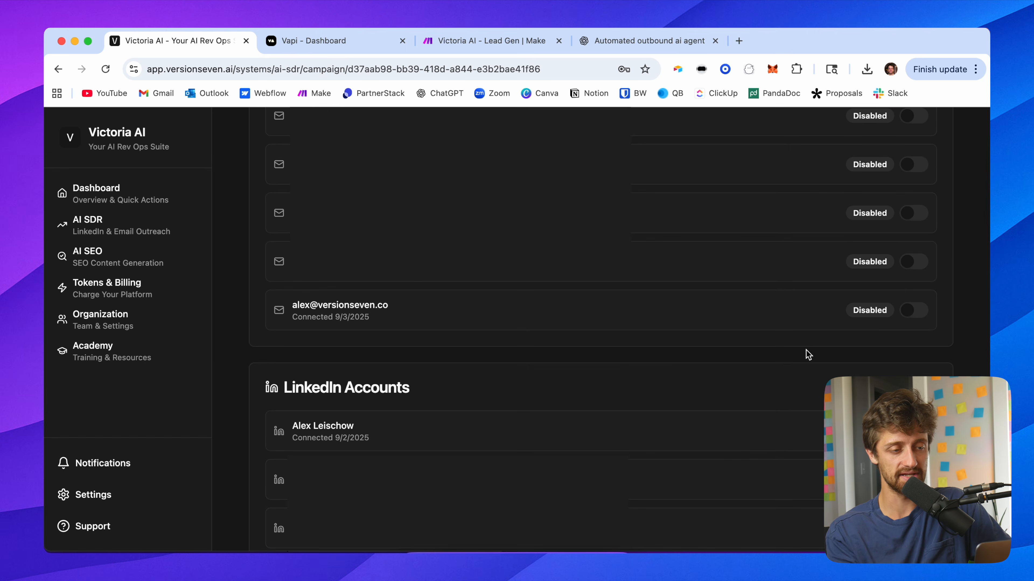
click(922, 312)
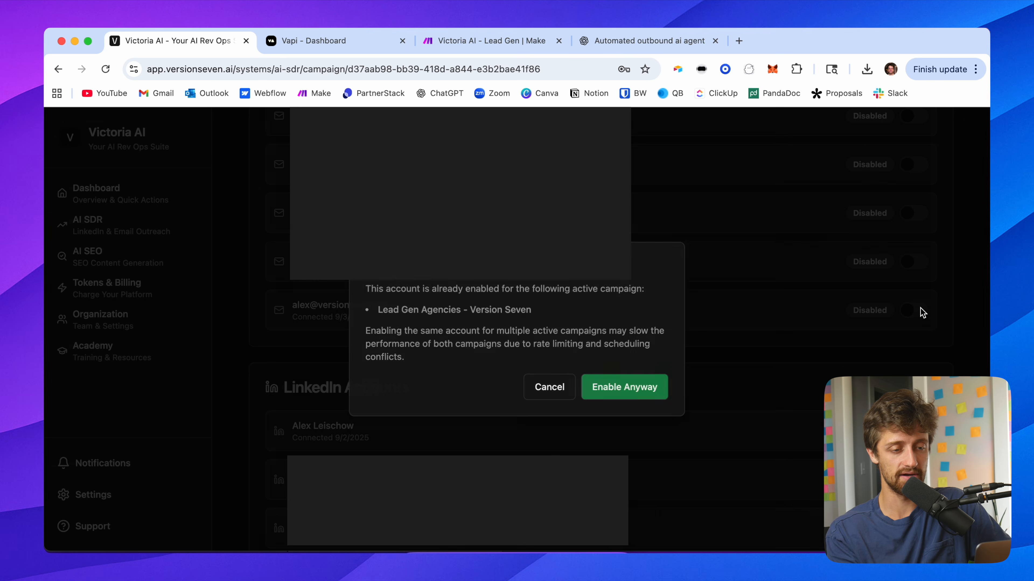
click(651, 391)
Step: Enable the first LinkedIn sender account for this campaign, choosing Enable Anyway
drag(388, 306, 294, 310)
scroll(468, 337, down, 6)
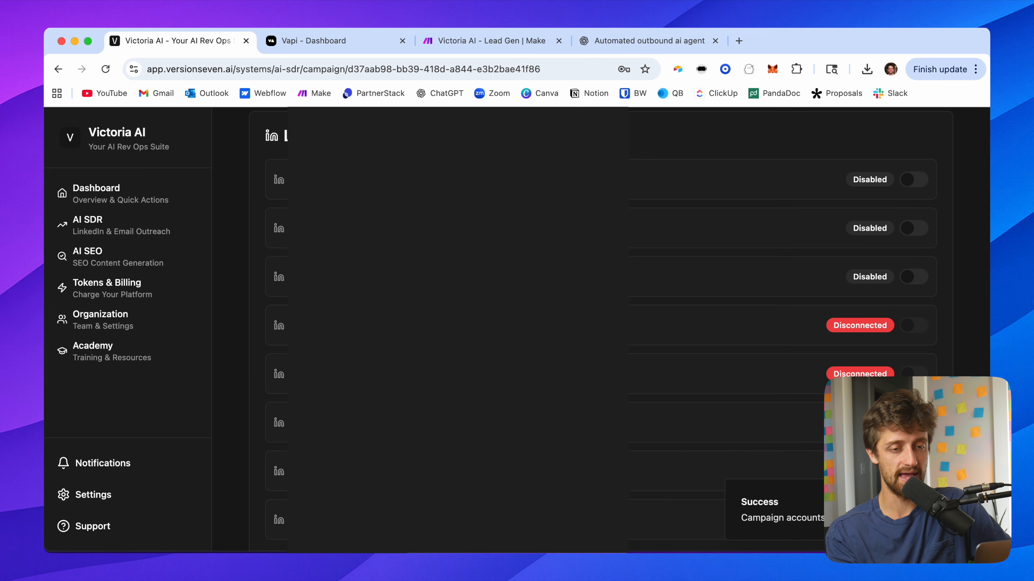
click(922, 186)
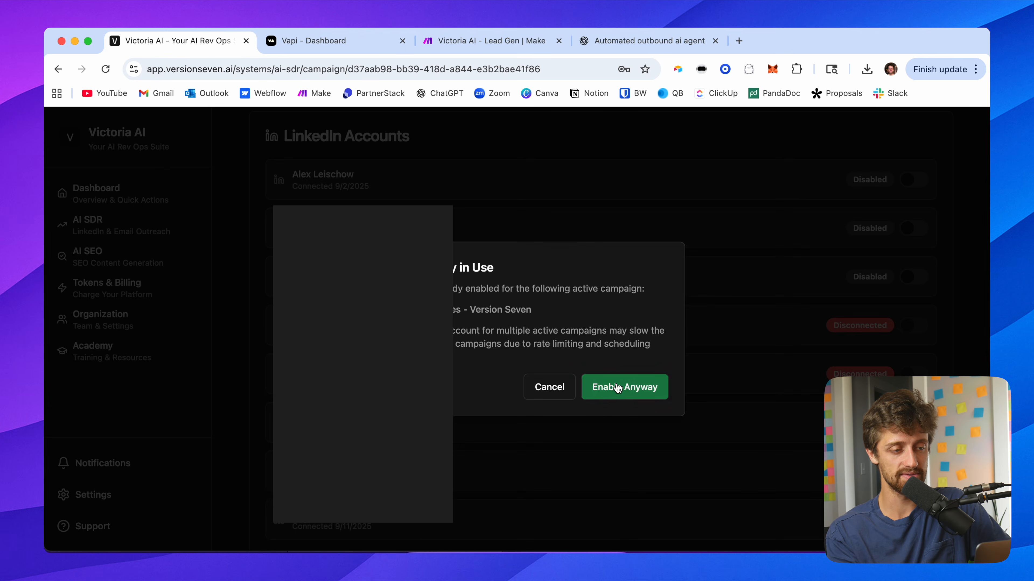
click(615, 385)
Step: Upload the leads file alex_lead_gen_2025-10-13T17-28-44-315Z (1).csv from Downloads to the campaign
scroll(565, 228, up, 10)
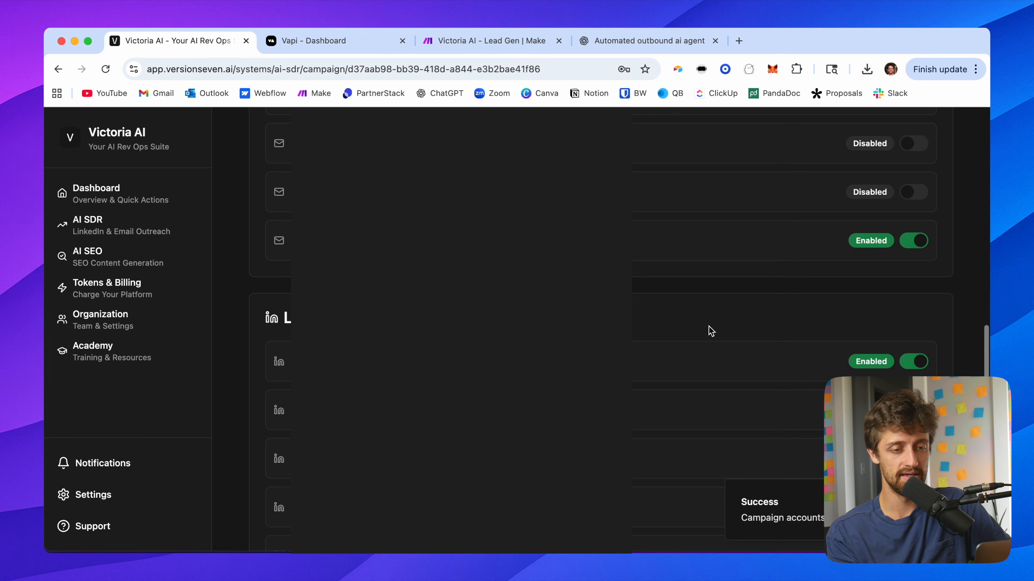
click(561, 280)
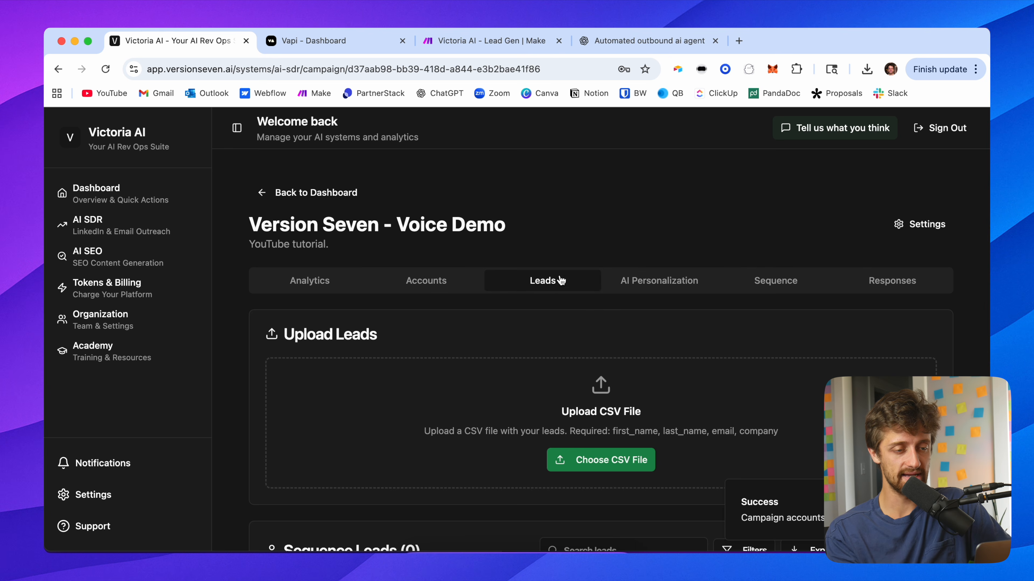
scroll(626, 225, down, 3)
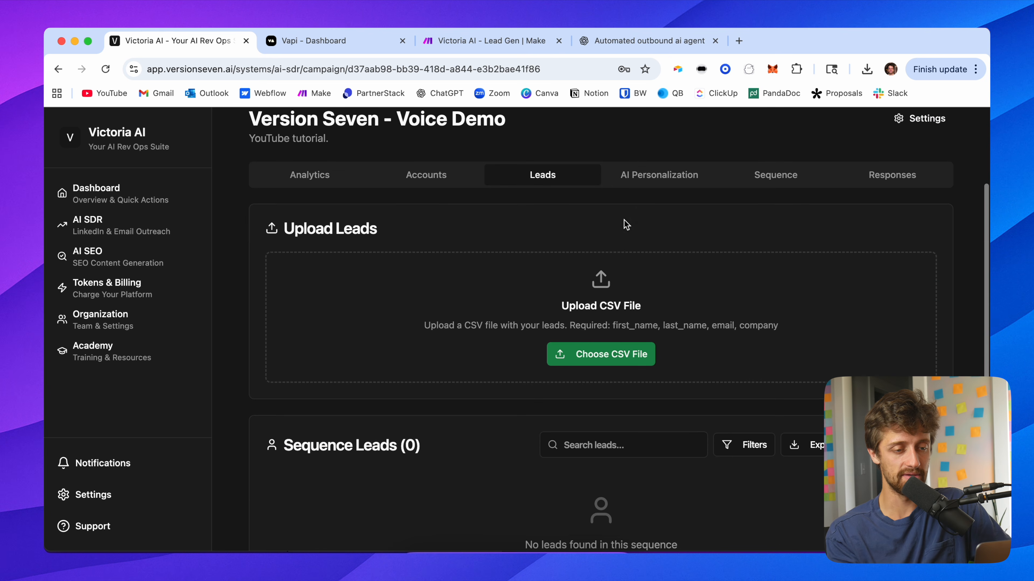
click(625, 355)
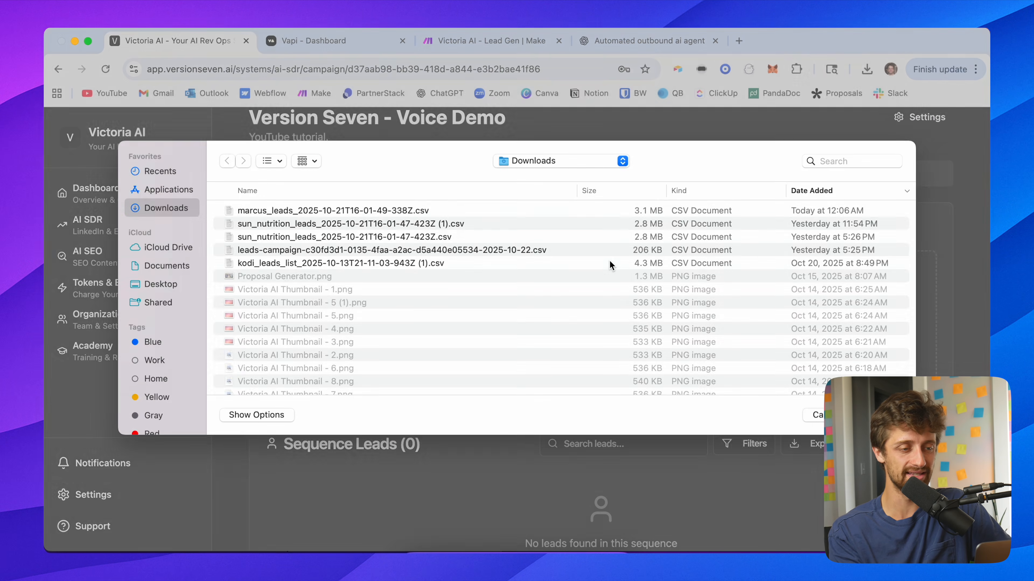
click(435, 215)
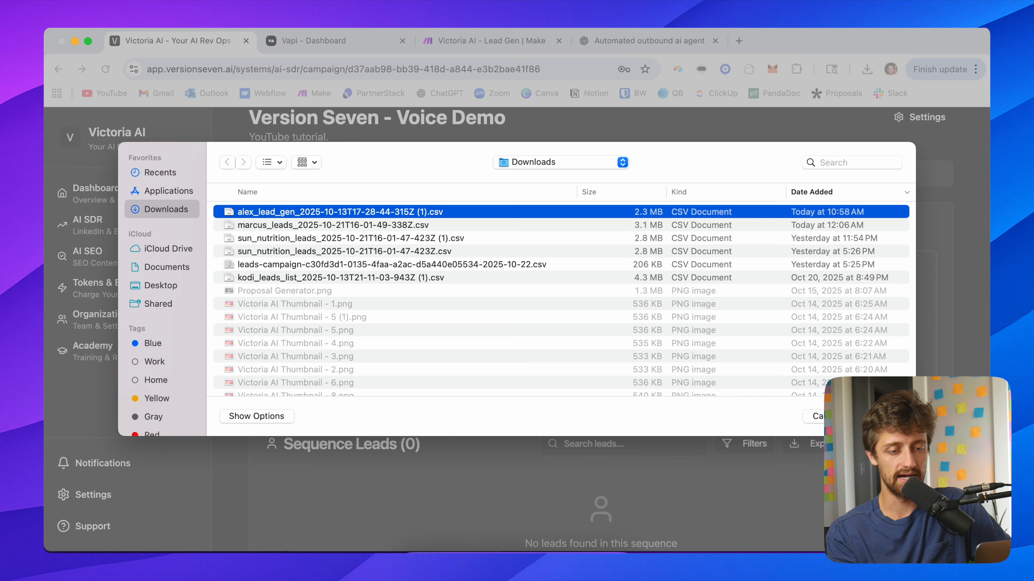
key(Return)
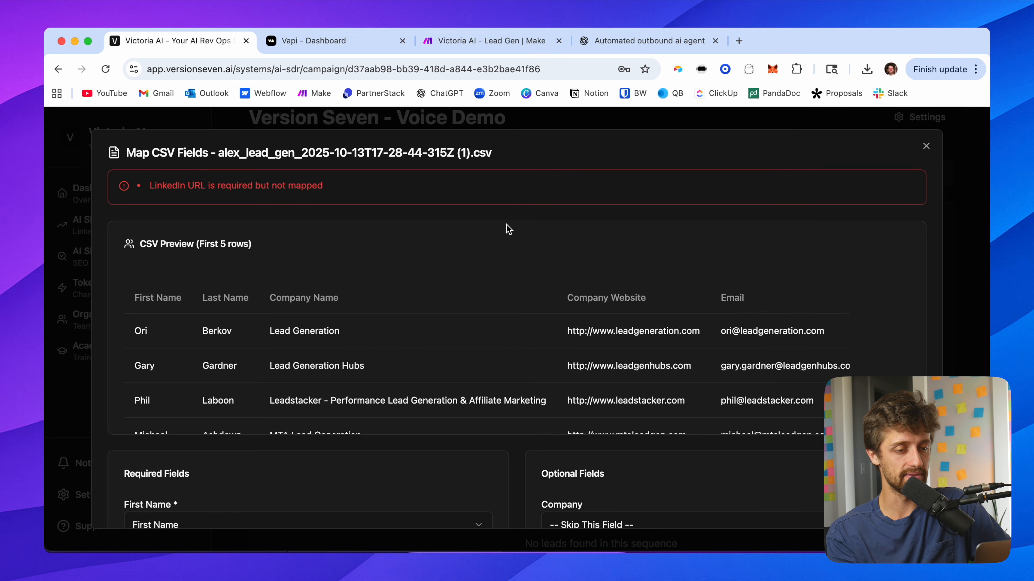
Step: Map the required LinkedIn URL field to the LinkedIn column of the CSV
scroll(448, 226, down, 3)
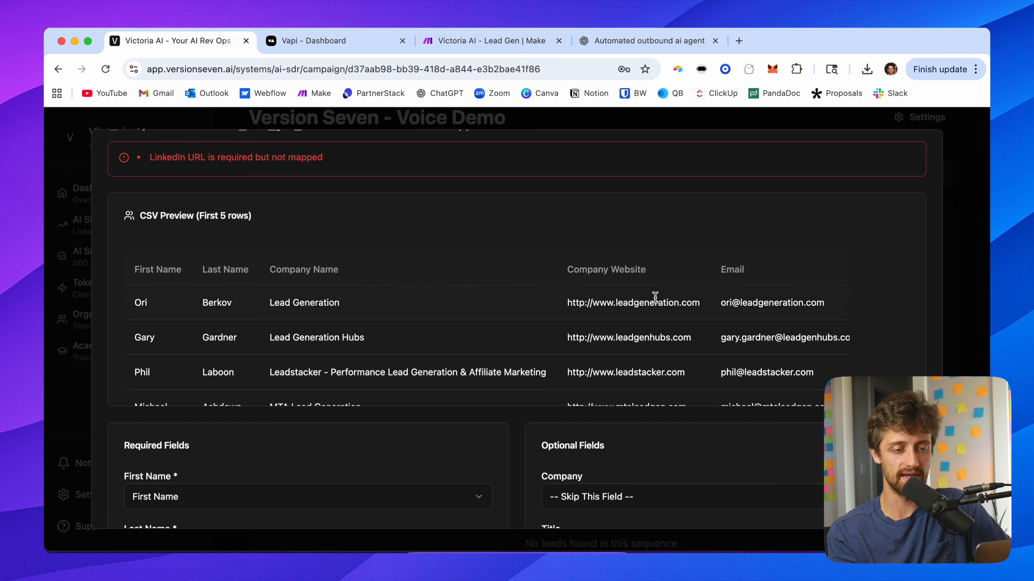
scroll(653, 299, right, 10)
scroll(700, 305, right, 10)
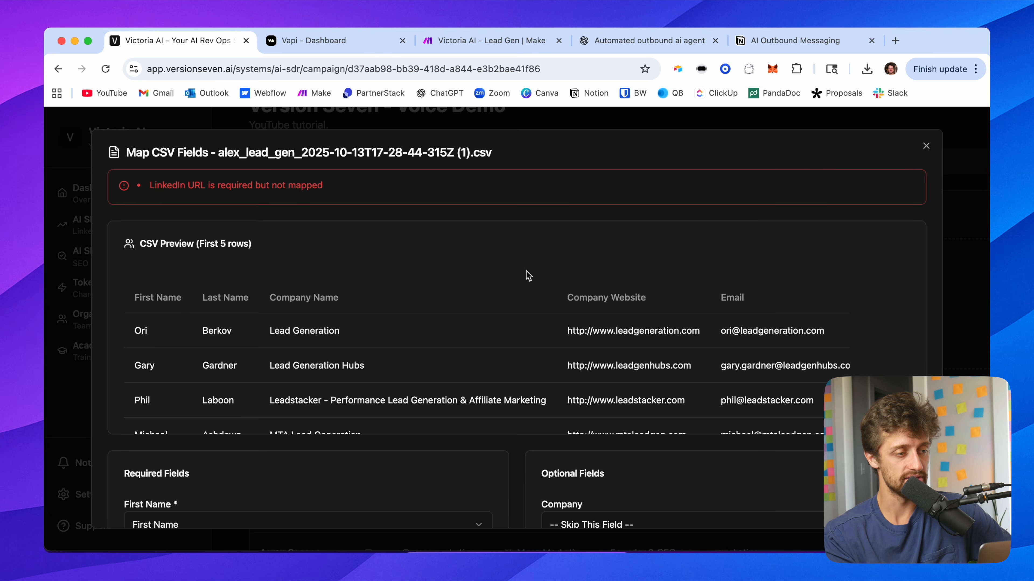
scroll(517, 337, down, 5)
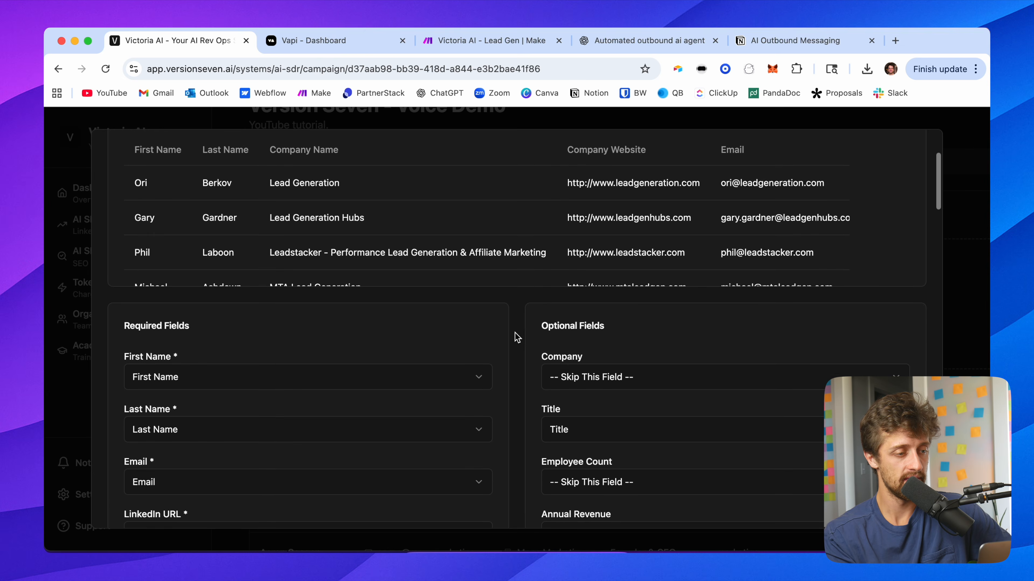
scroll(517, 337, down, 3)
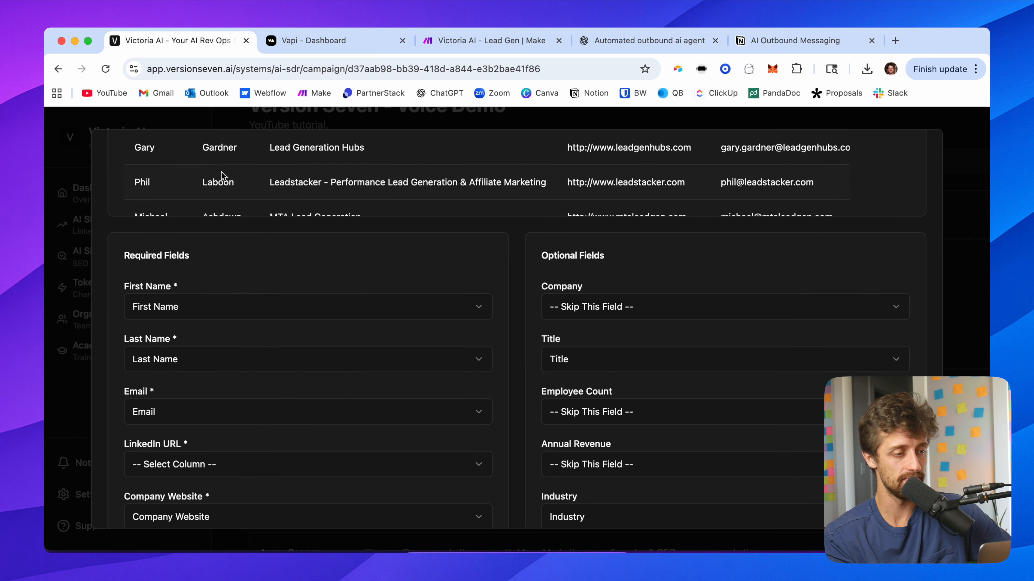
scroll(189, 397, down, 5)
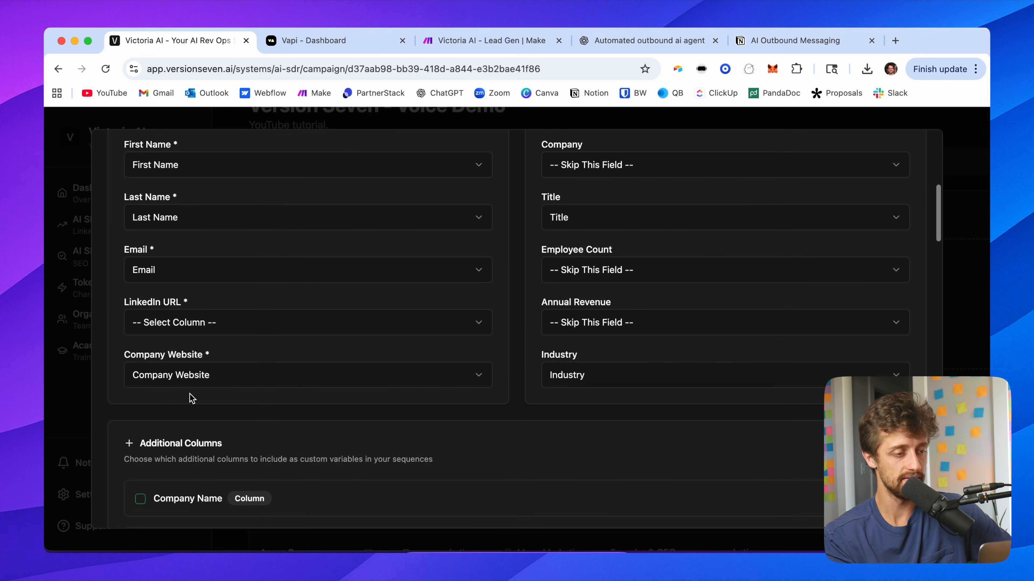
click(186, 326)
click(197, 520)
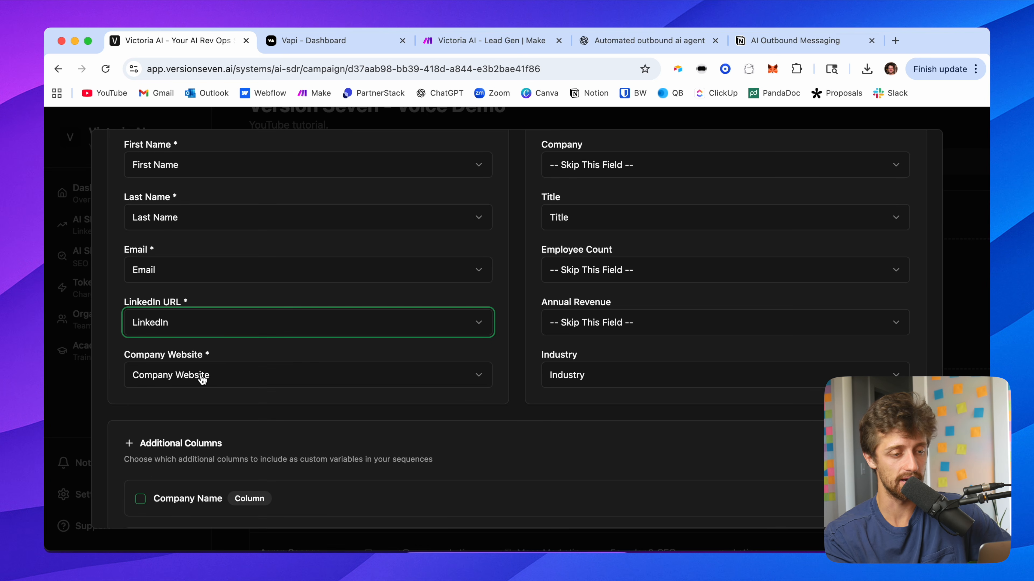
Step: Map the optional Company field to the Company Name column
scroll(337, 353, up, 3)
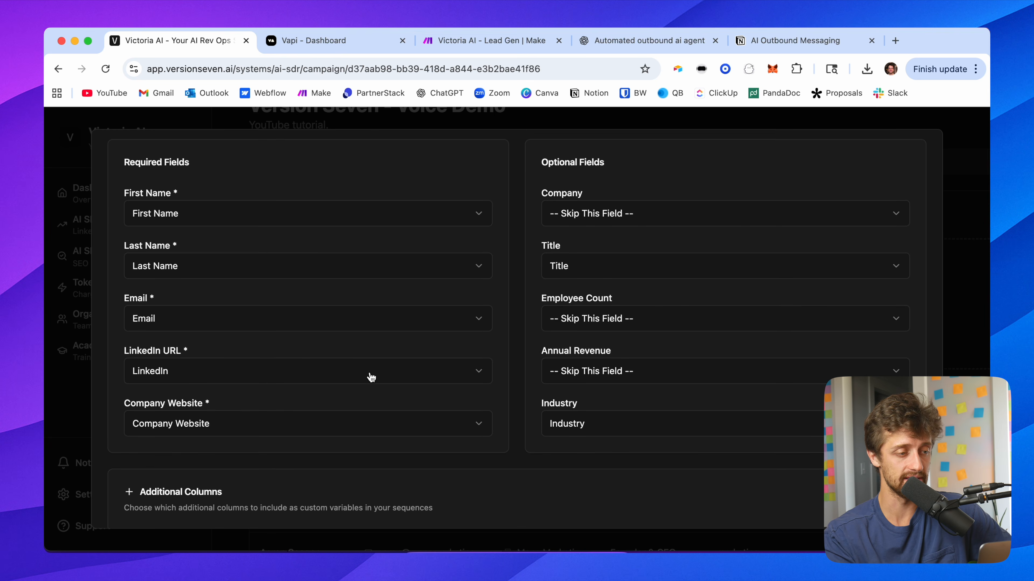
scroll(371, 378, down, 3)
ctrl+scroll(286, 348, up, 5)
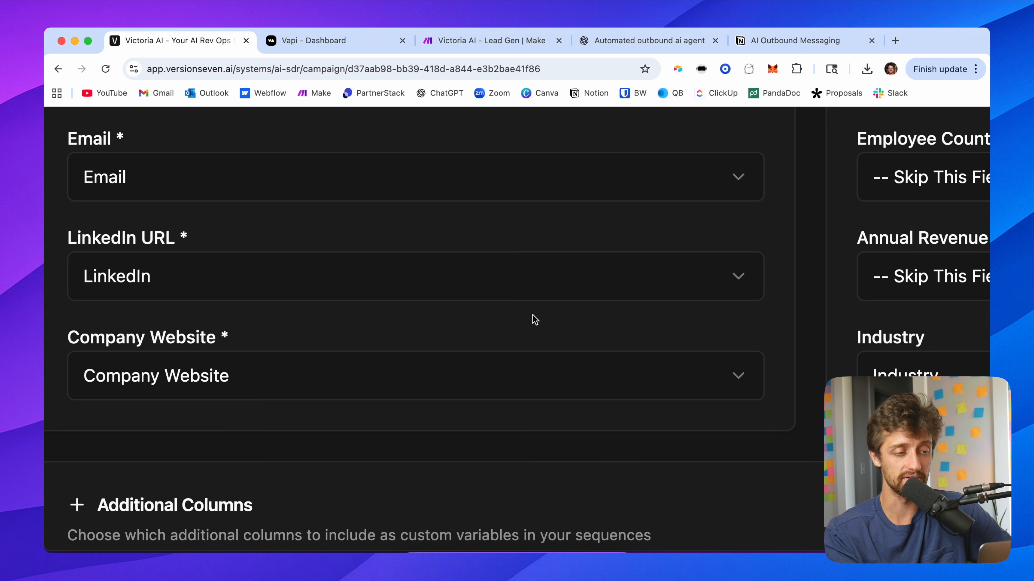
scroll(503, 328, down, 5)
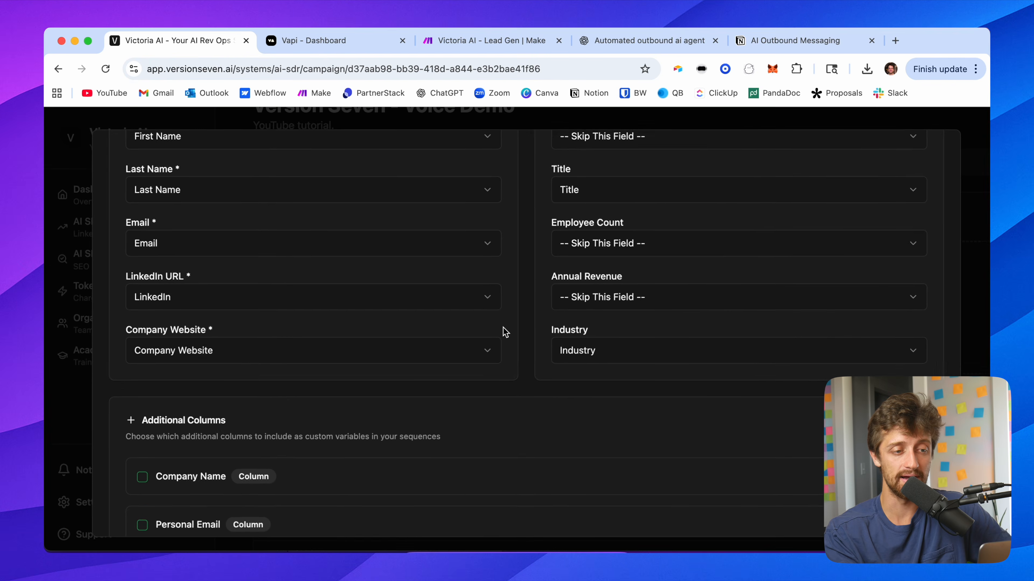
scroll(527, 271, up, 2)
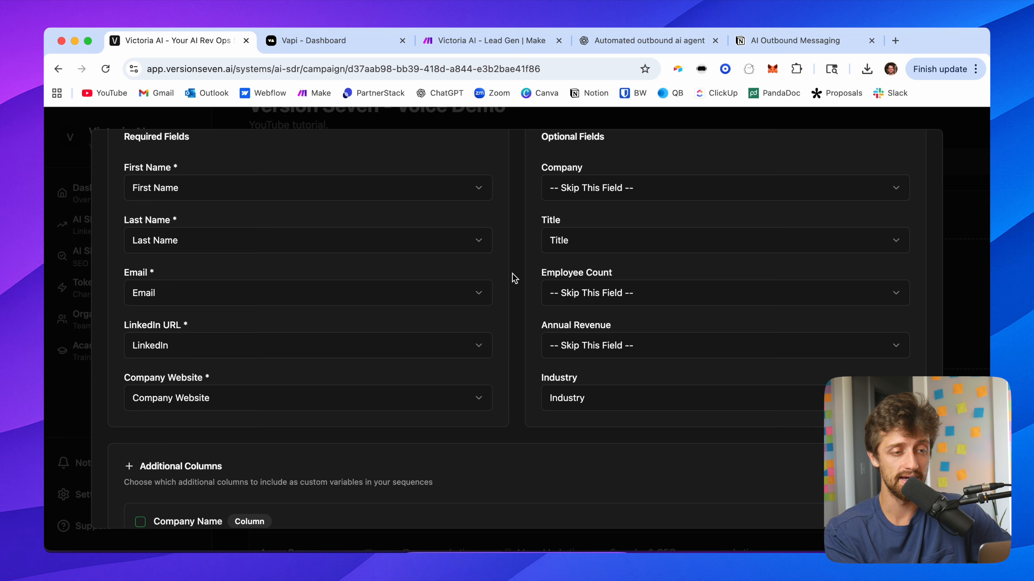
scroll(516, 256, up, 2)
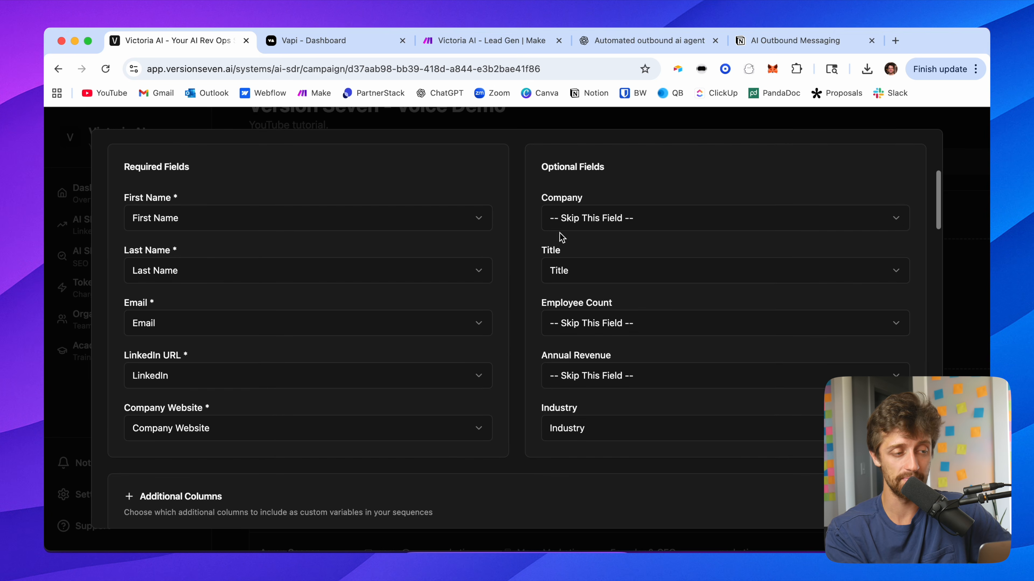
click(581, 228)
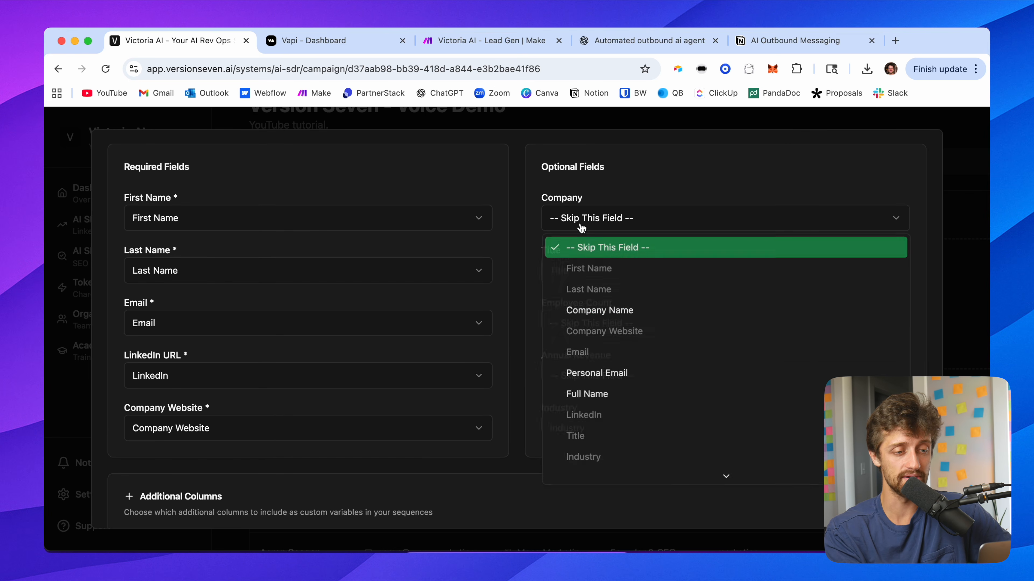
click(607, 309)
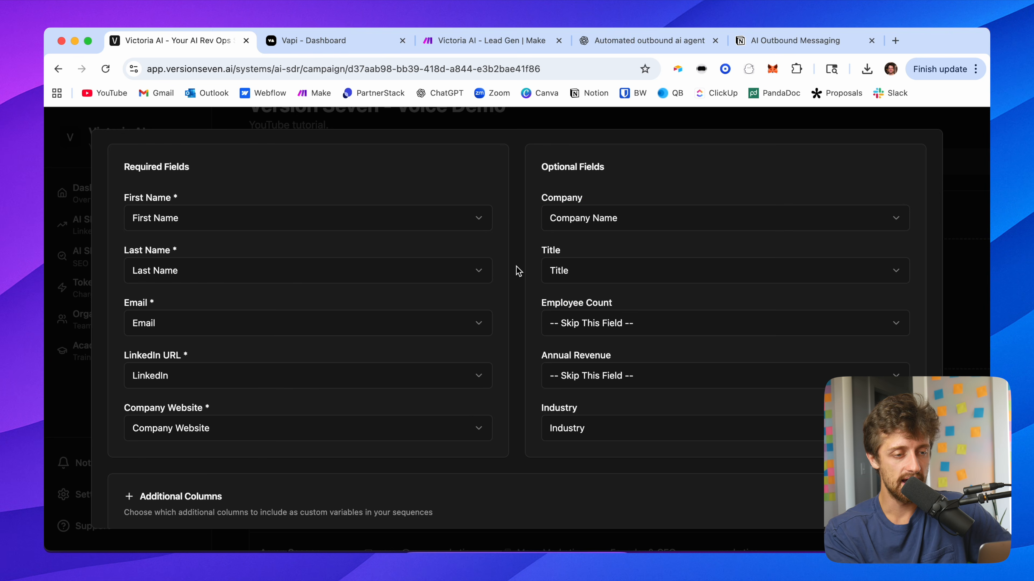
Step: Review the list of additional columns available as custom sequence variables
scroll(518, 270, down, 8)
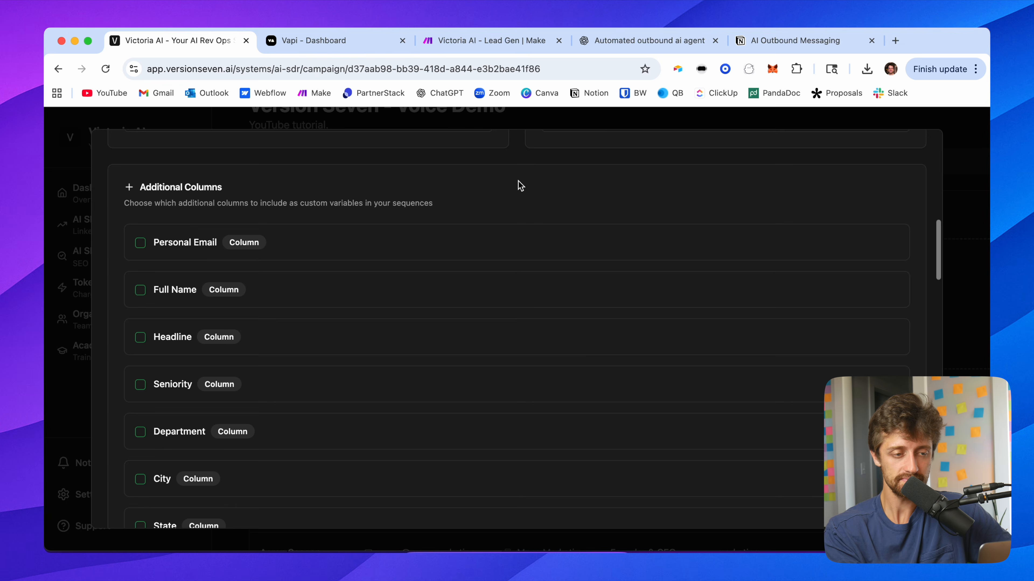
scroll(520, 186, up, 7)
scroll(521, 185, up, 2)
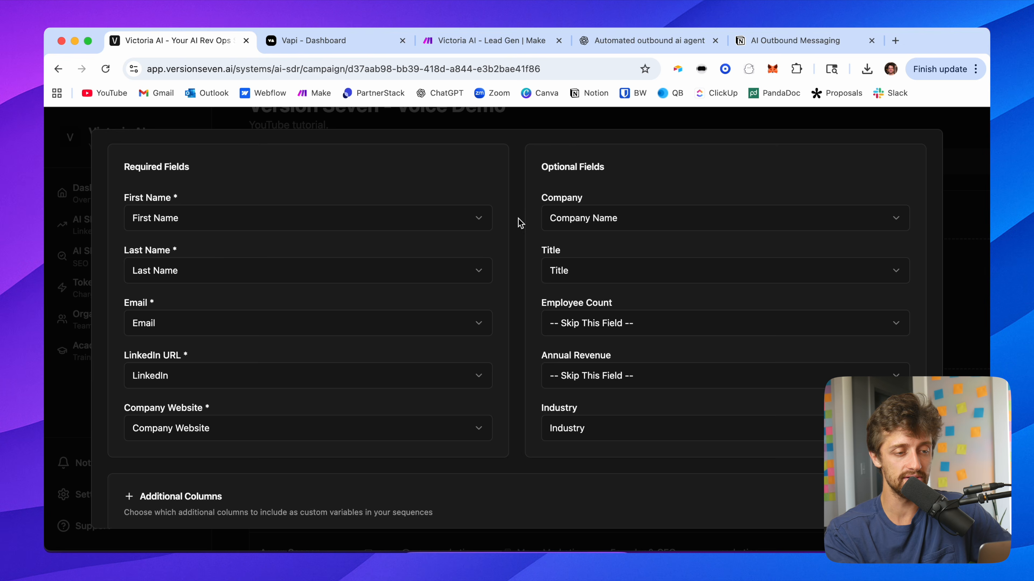
scroll(520, 223, down, 20)
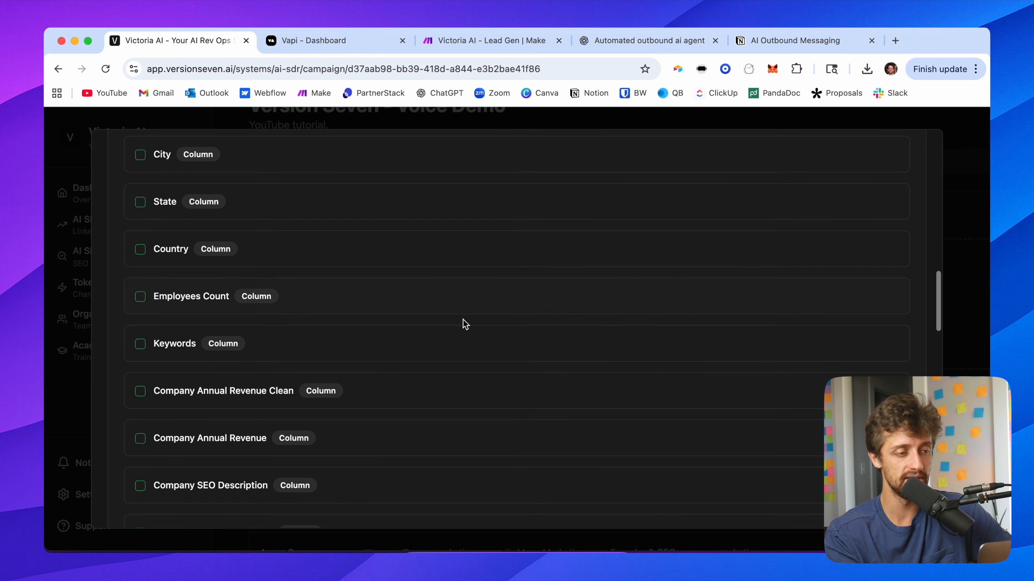
scroll(465, 324, down, 10)
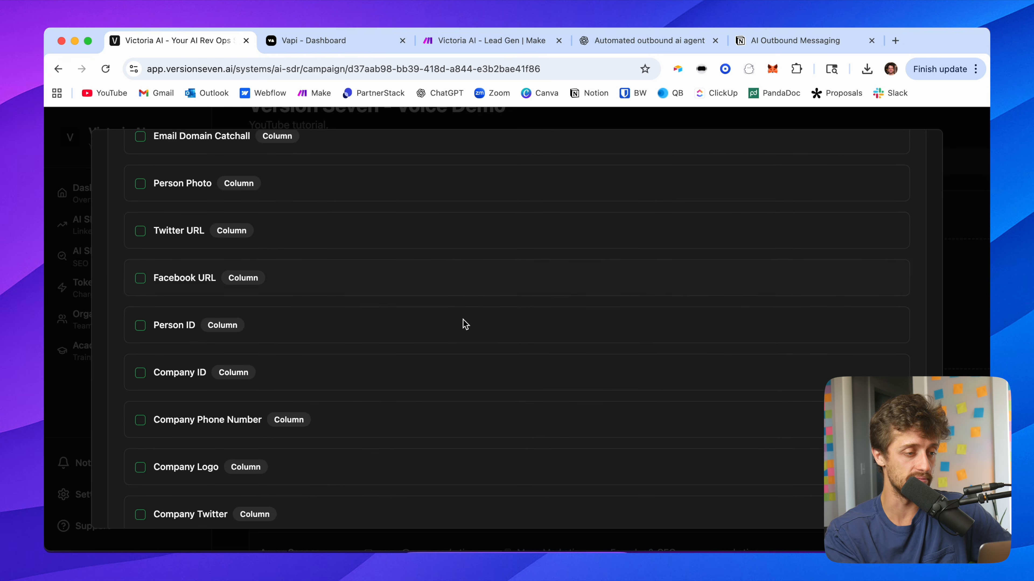
scroll(433, 354, down, 10)
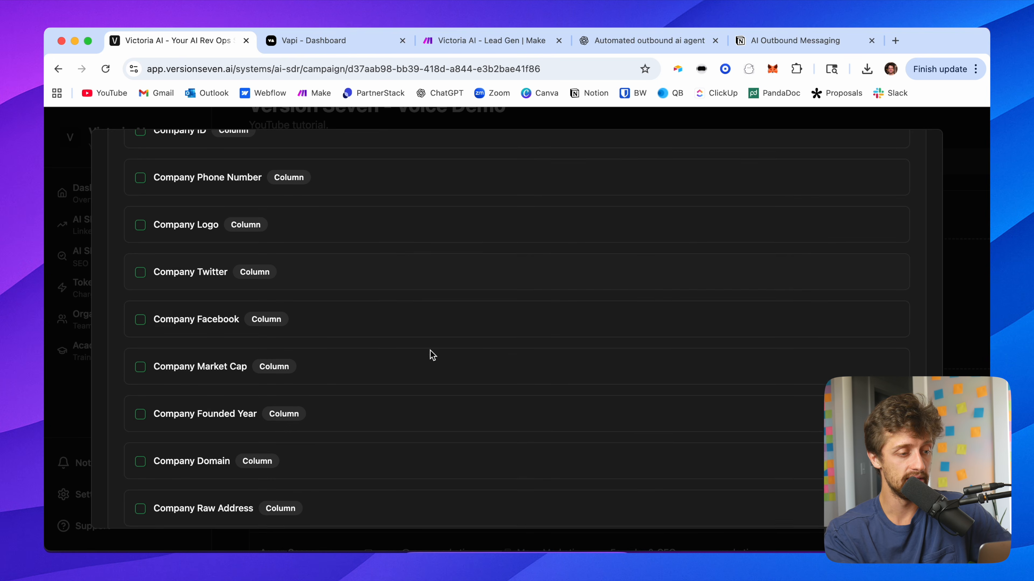
scroll(432, 355, down, 8)
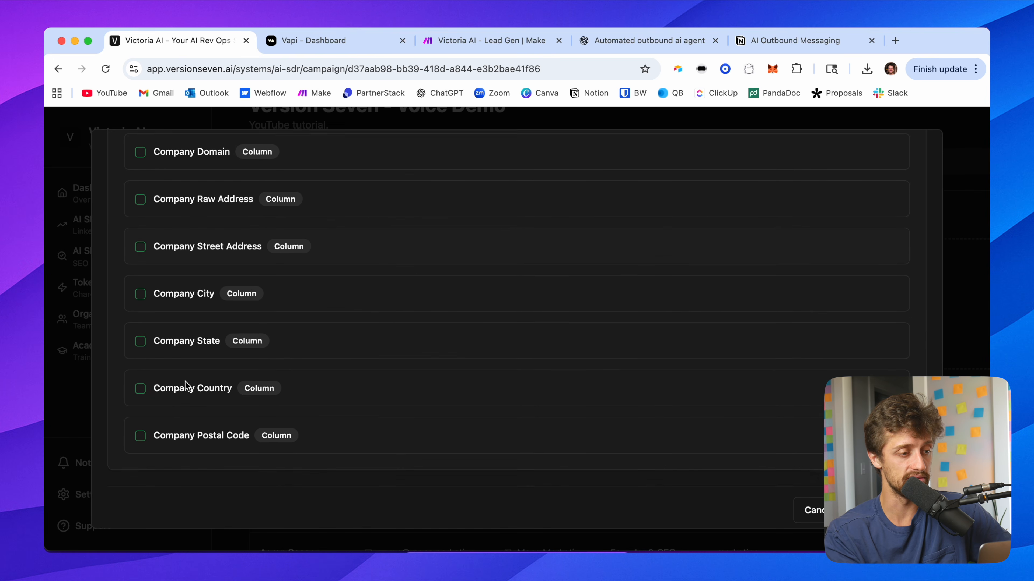
Step: Include the Company Phone Number column as the company_phone_number variable and finish importing the leads
scroll(195, 331, up, 8)
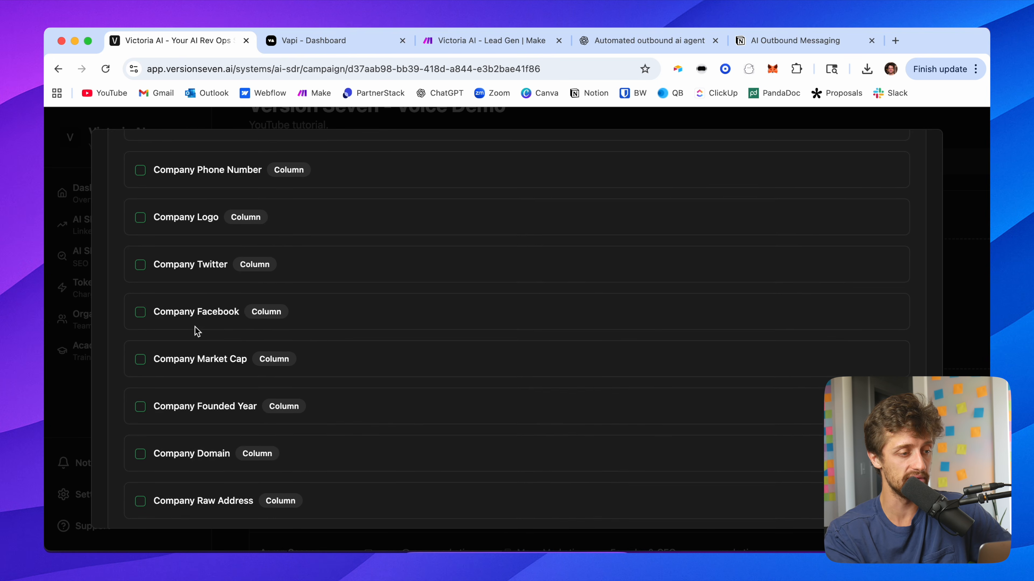
scroll(195, 326, up, 1)
click(140, 290)
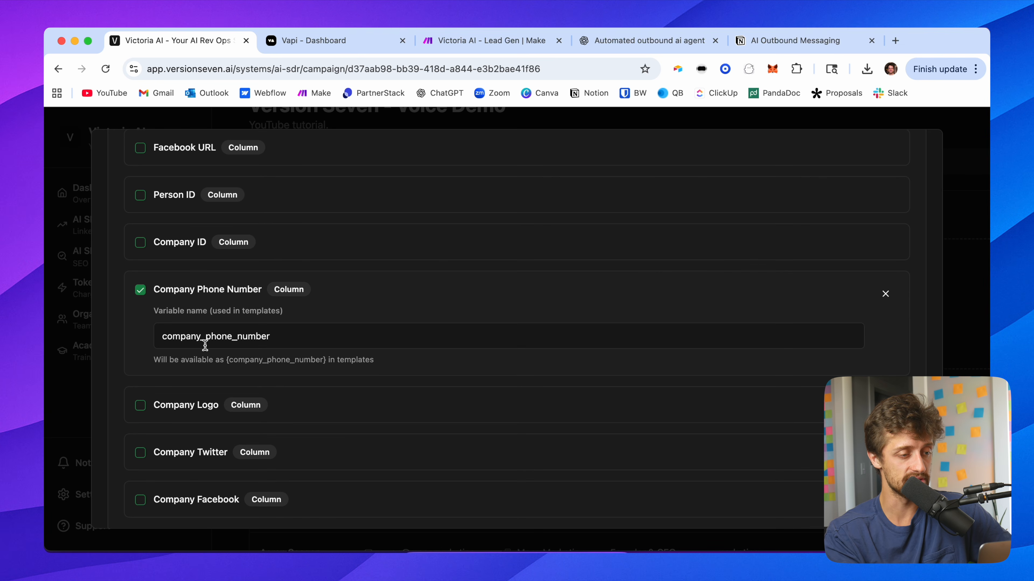
drag(270, 338, 144, 339)
click(380, 310)
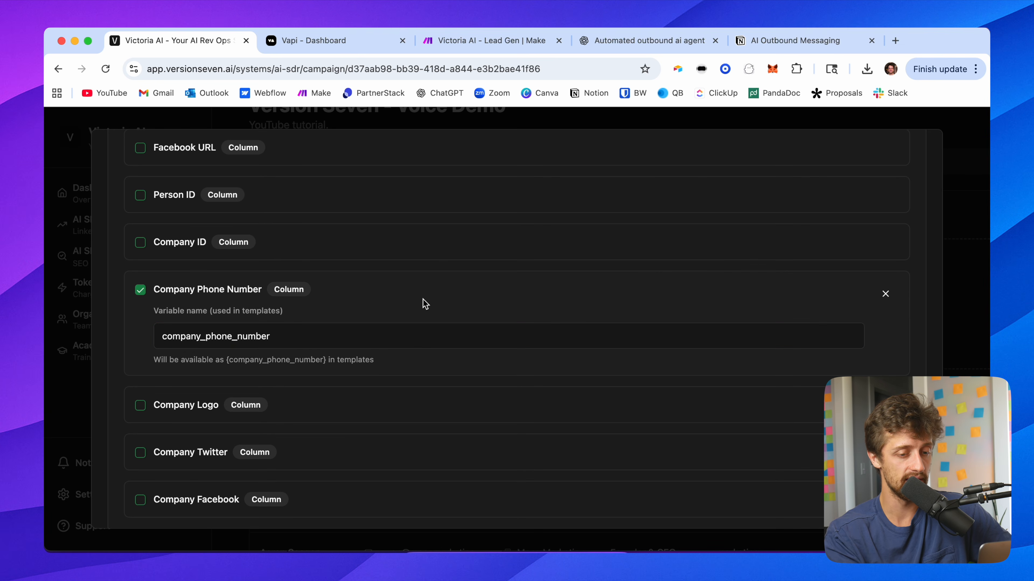
scroll(427, 302, down, 9)
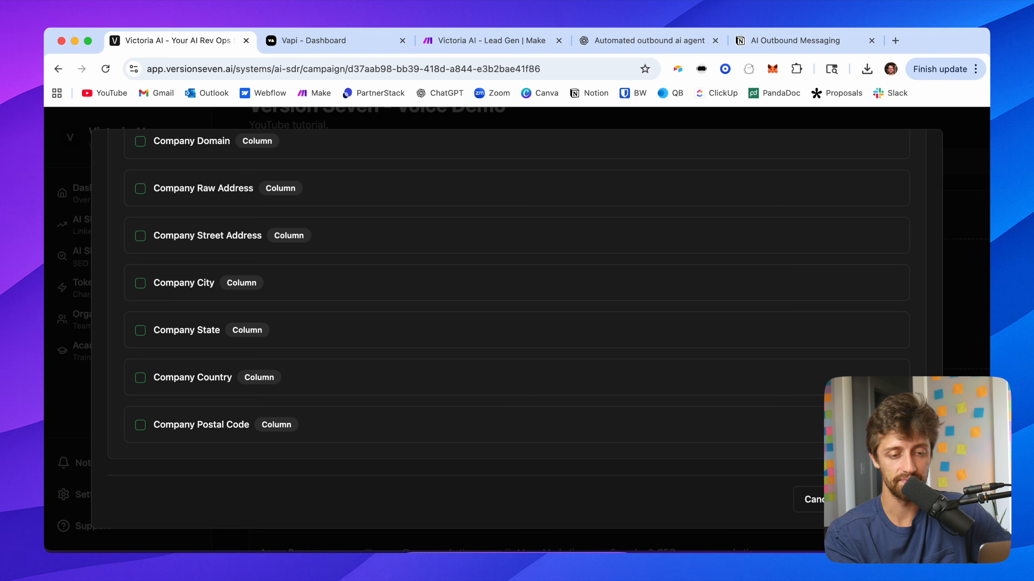
click(885, 499)
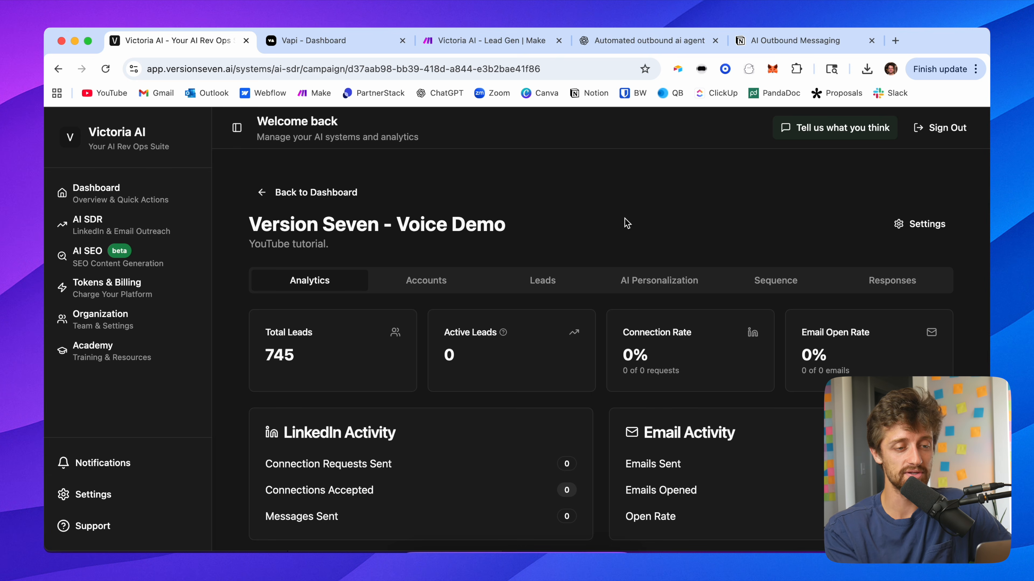
Step: Create a new AI personalization field named icebreaker and paste its AI instructions
click(666, 281)
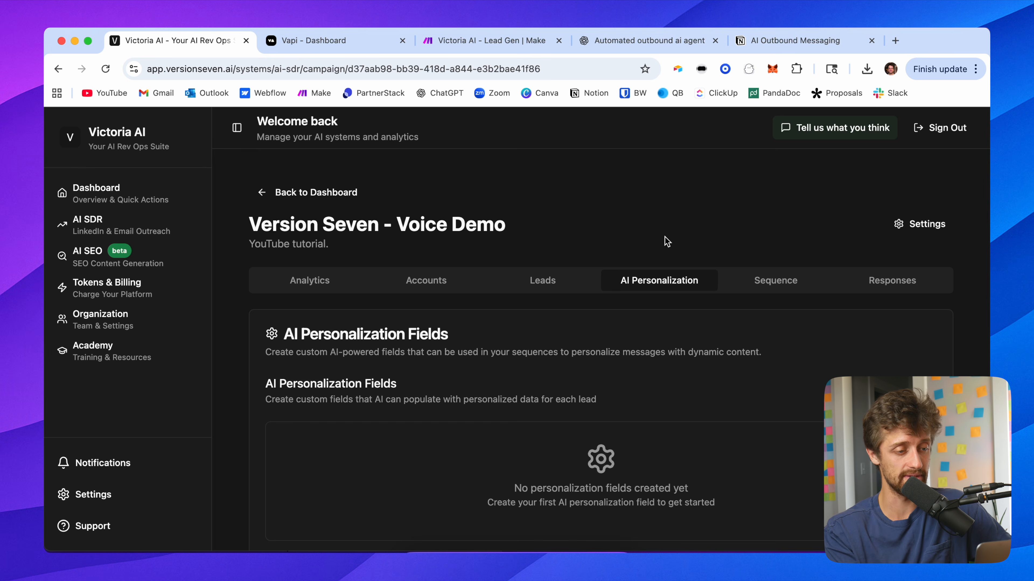
scroll(654, 243, down, 2)
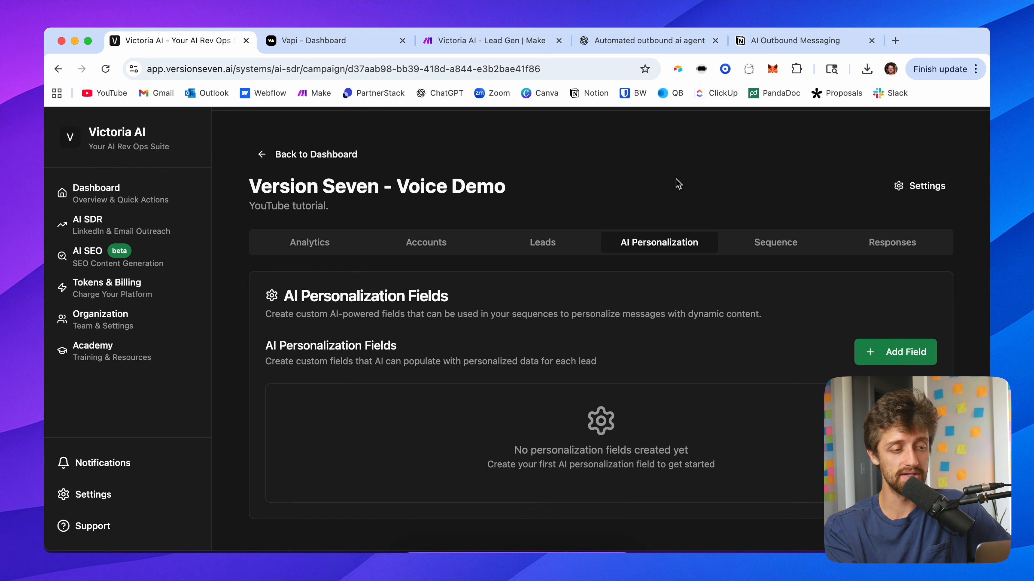
click(874, 353)
scroll(604, 341, down, 5)
click(395, 286)
text(icebreaker)
click(535, 254)
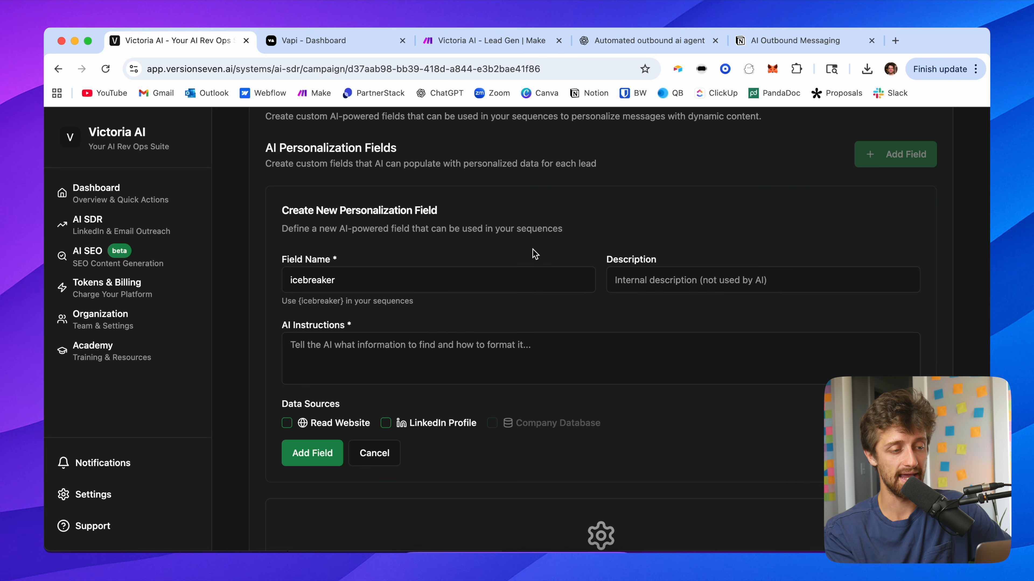
click(443, 344)
key(super+v)
Step: Read through the pasted icebreaker instructions
scroll(443, 345, up, 5)
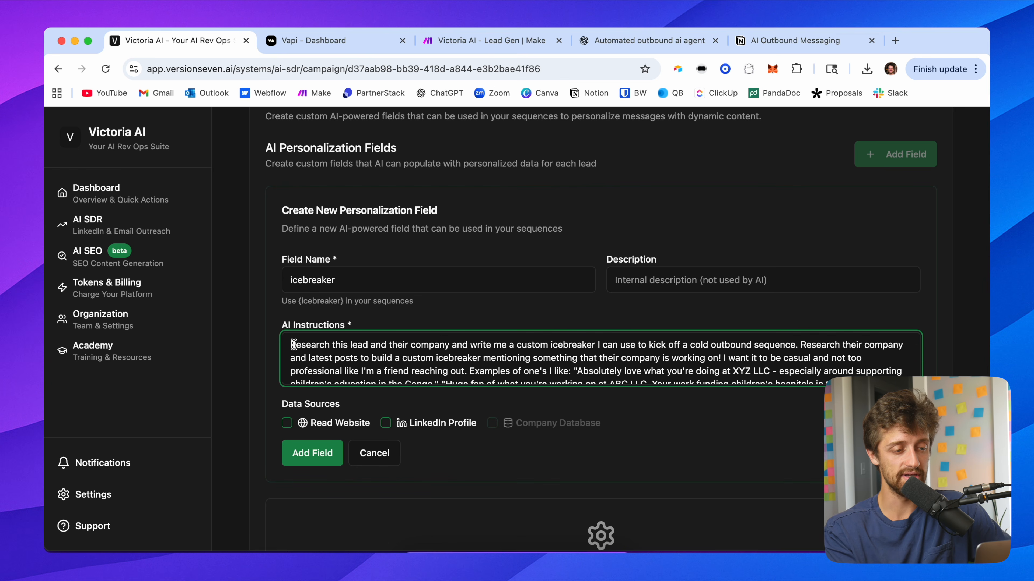
drag(293, 345, 582, 352)
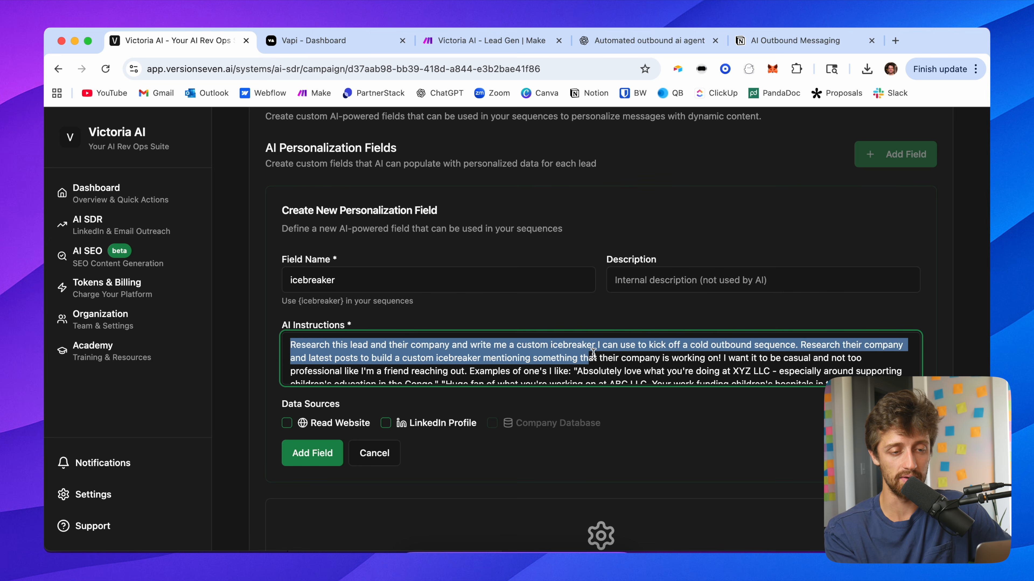
click(771, 324)
scroll(721, 369, down, 3)
drag(581, 351, 733, 371)
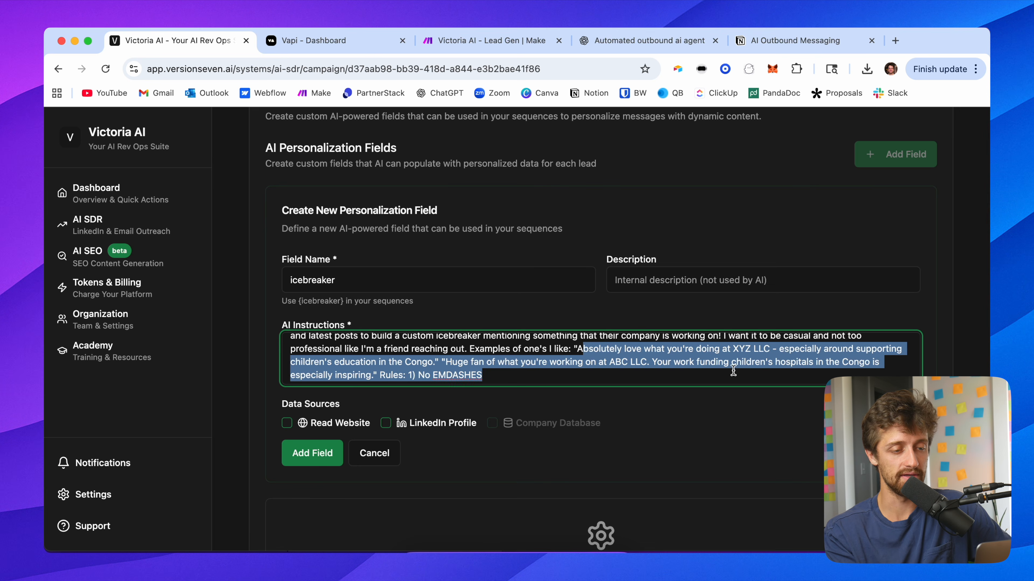
click(629, 380)
drag(445, 362, 646, 362)
click(512, 321)
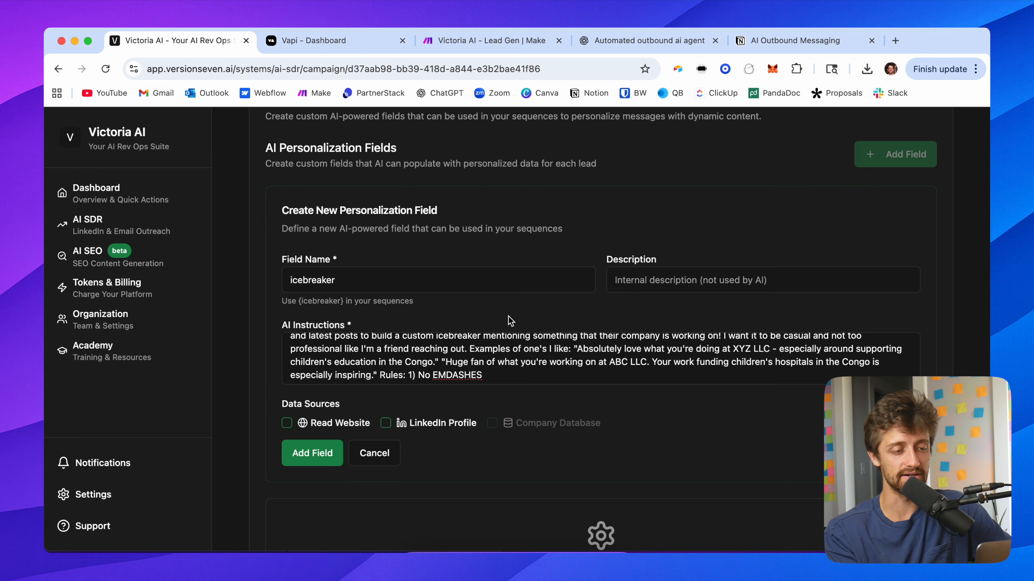
scroll(523, 353, up, 2)
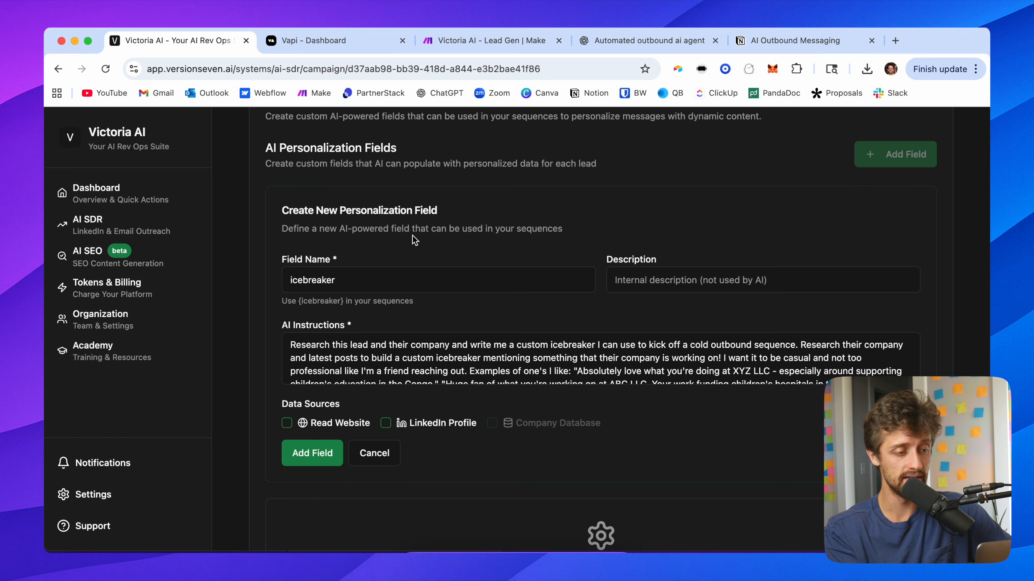
Step: Enable Read Website and LinkedIn Profile as data sources for the icebreaker field
scroll(292, 423, down, 1)
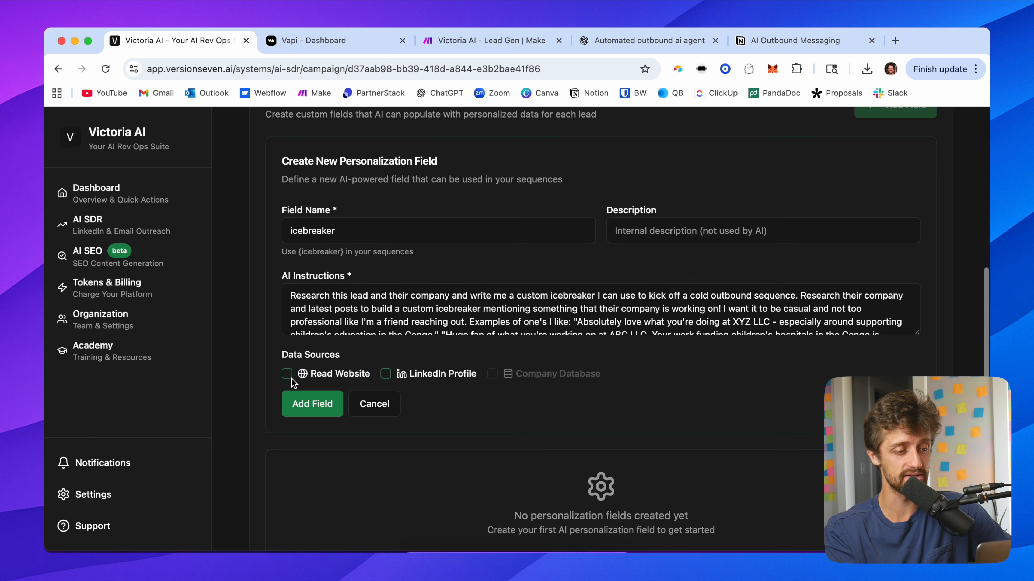
scroll(291, 379, up, 4)
click(283, 371)
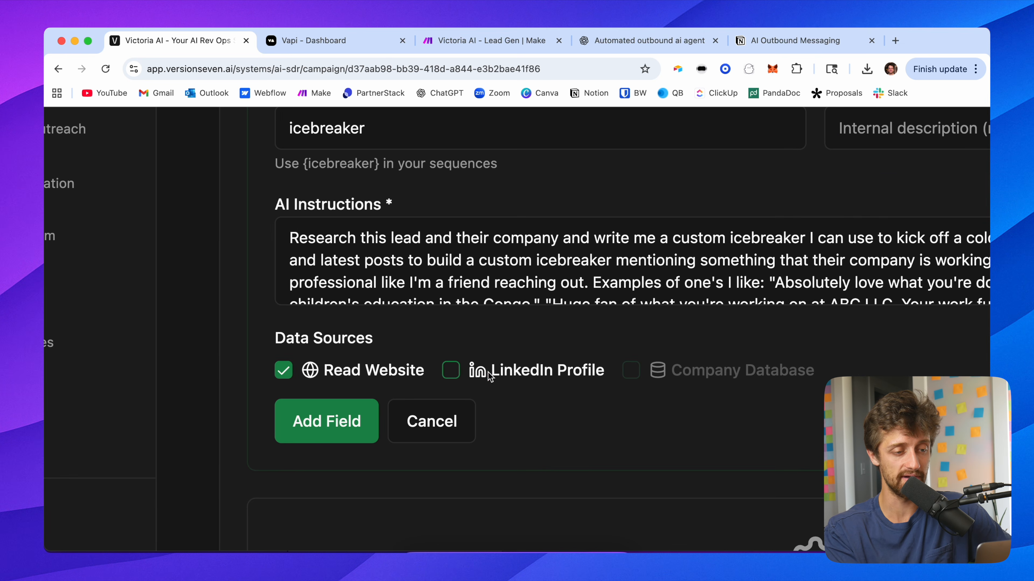
click(451, 370)
scroll(554, 338, down, 1)
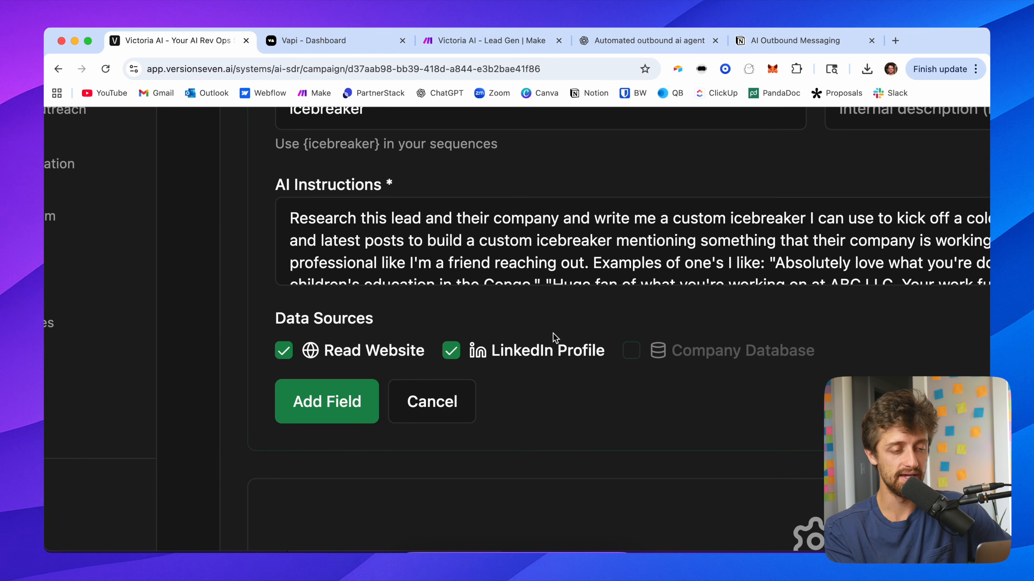
scroll(555, 337, down, 4)
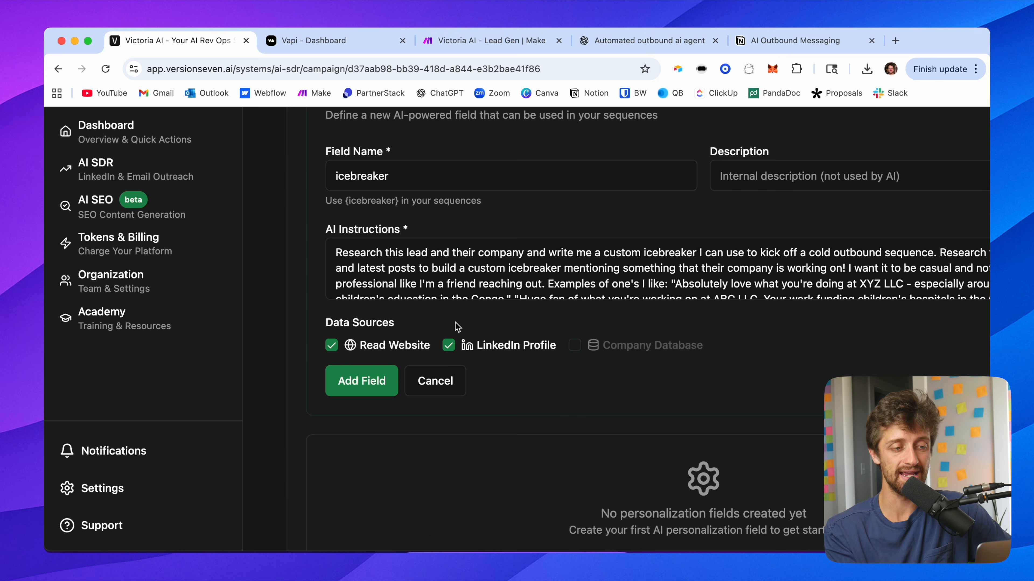
scroll(456, 326, down, 3)
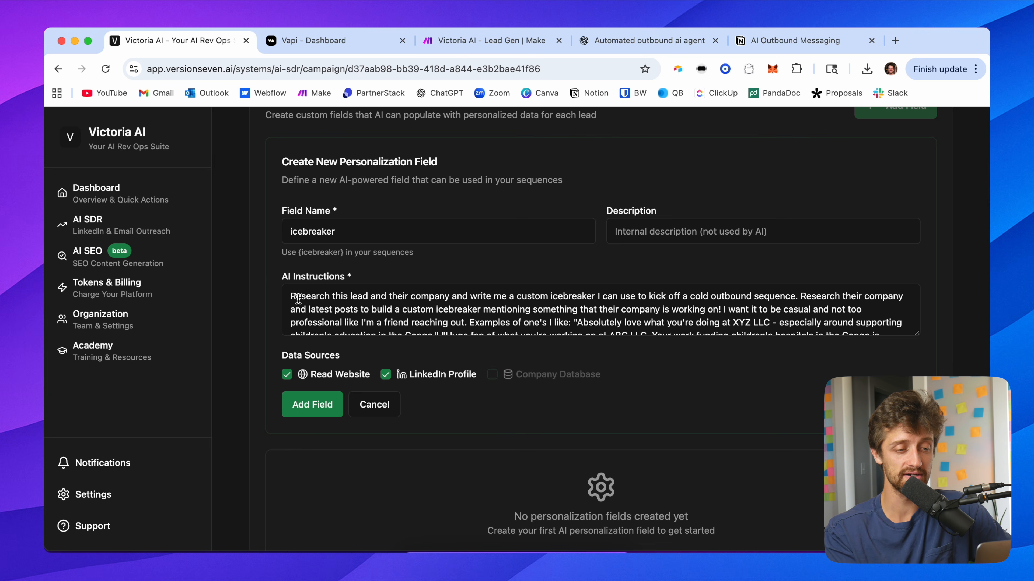
Step: Save the icebreaker personalization field
drag(290, 293, 618, 351)
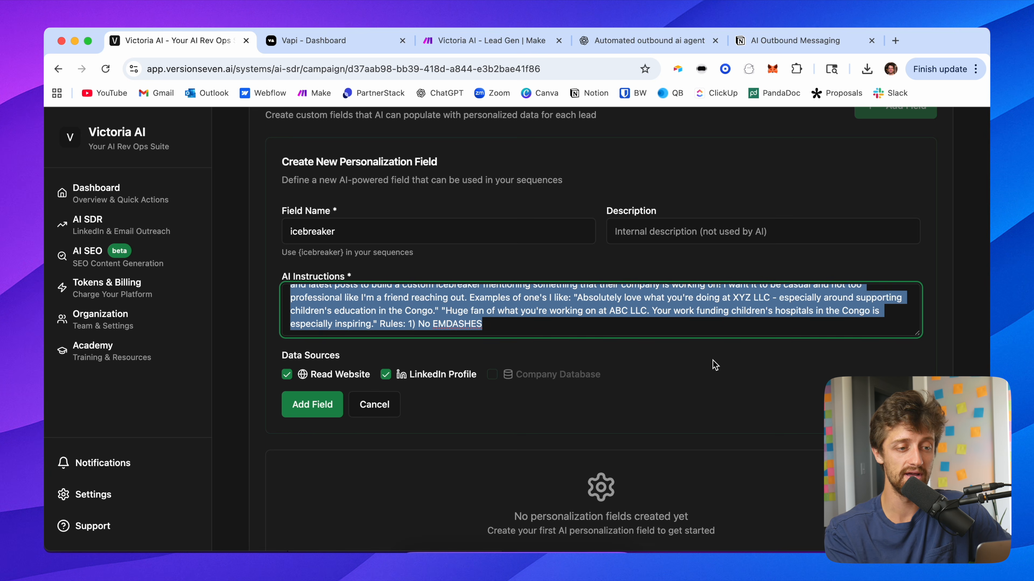
click(558, 267)
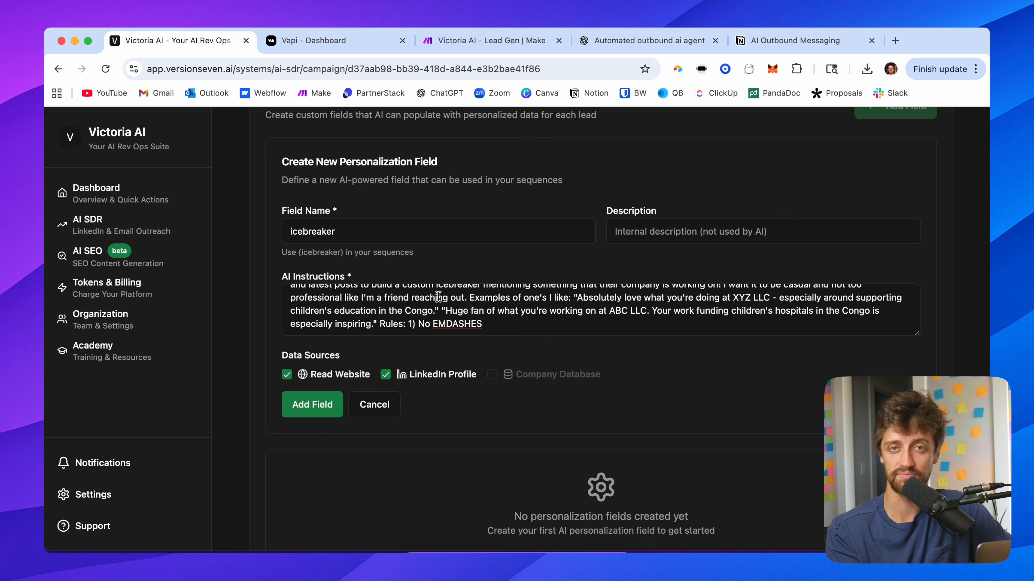
scroll(438, 297, up, 1)
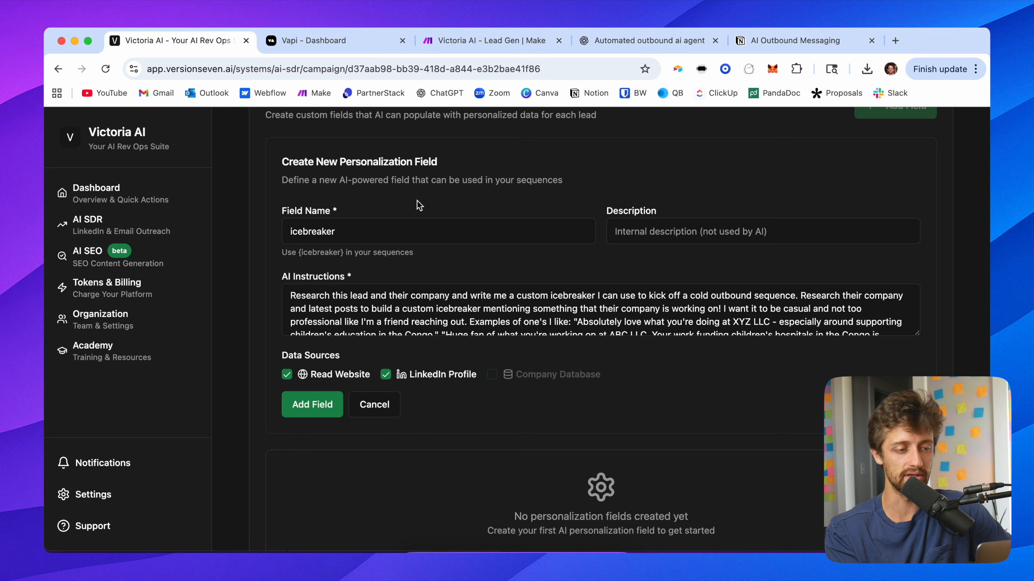
click(314, 406)
scroll(264, 360, up, 1)
scroll(263, 360, down, 1)
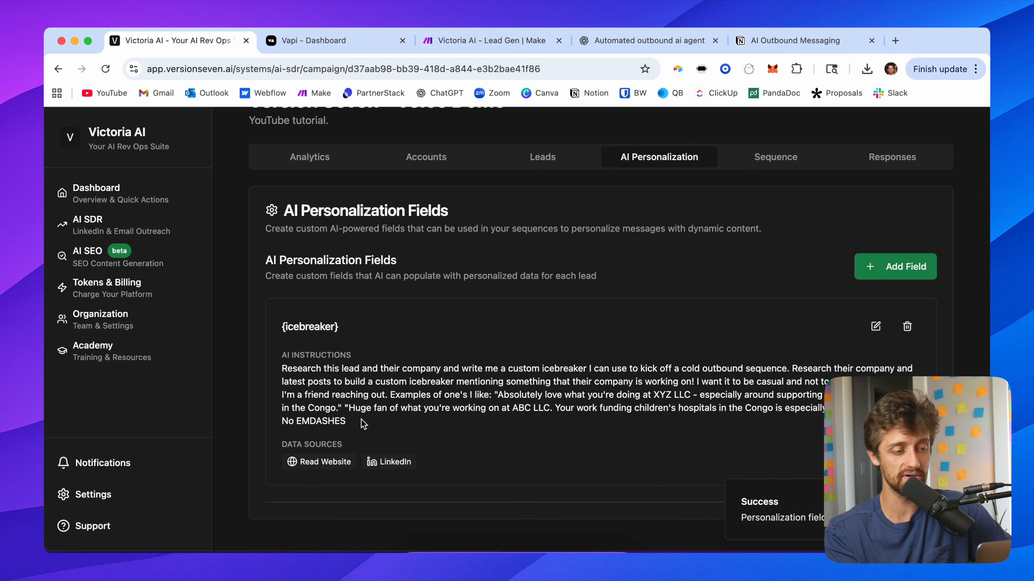
drag(364, 424, 289, 361)
click(346, 327)
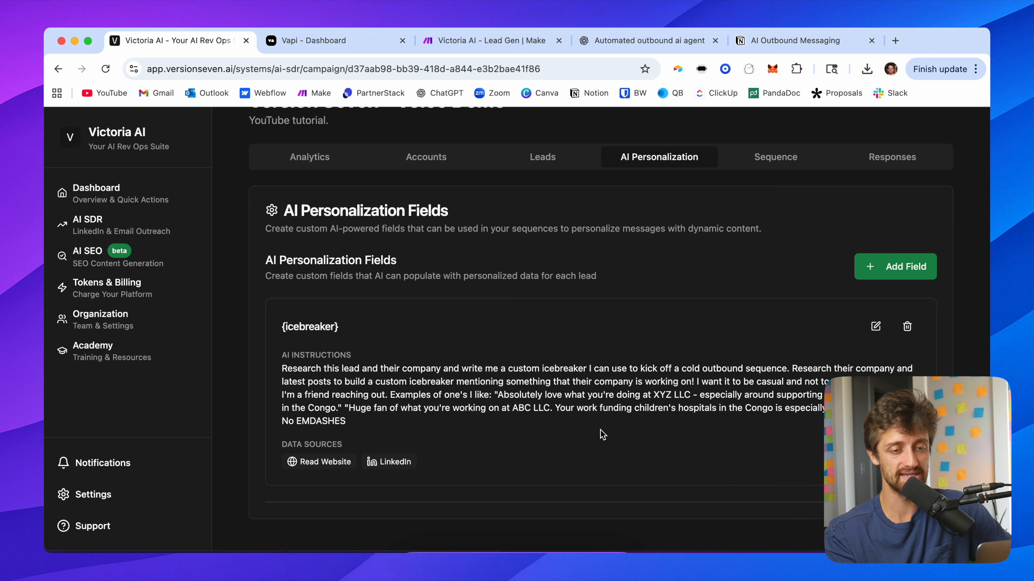
Step: Create another personalization field named pain_point and paste its AI instructions
click(906, 266)
scroll(358, 366, down, 3)
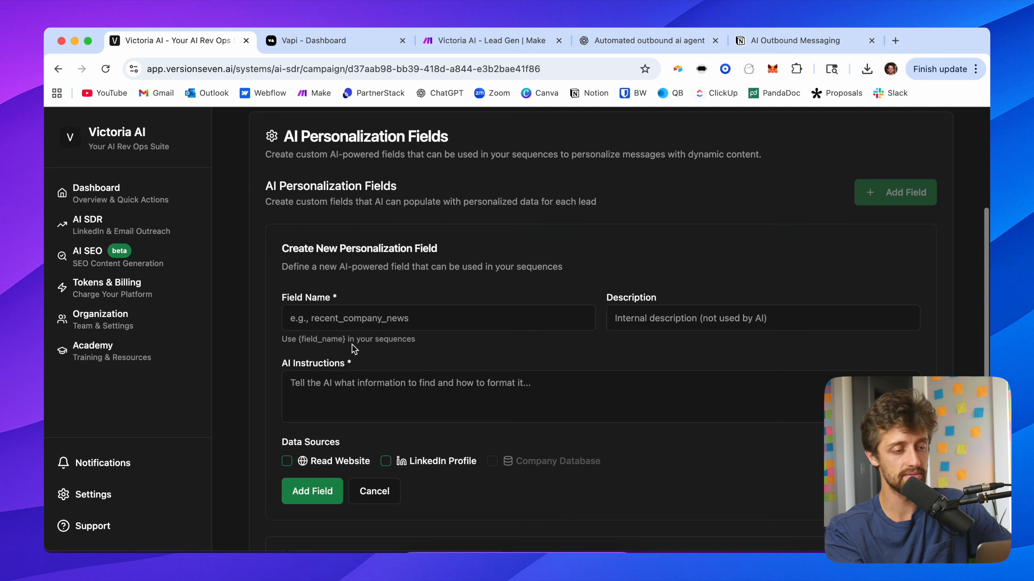
click(352, 326)
text(pain)
click(373, 344)
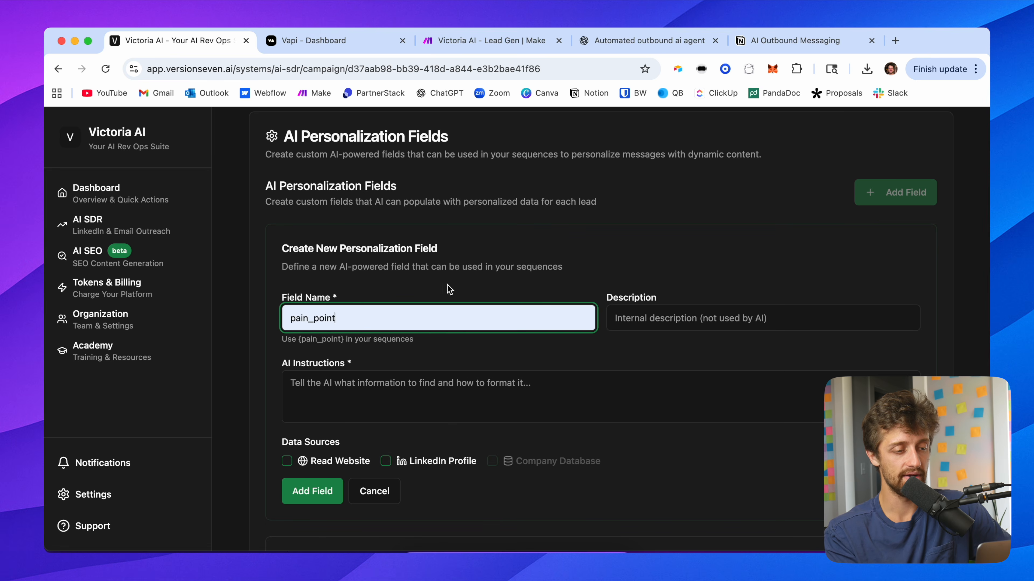
click(358, 385)
key(cmd+v)
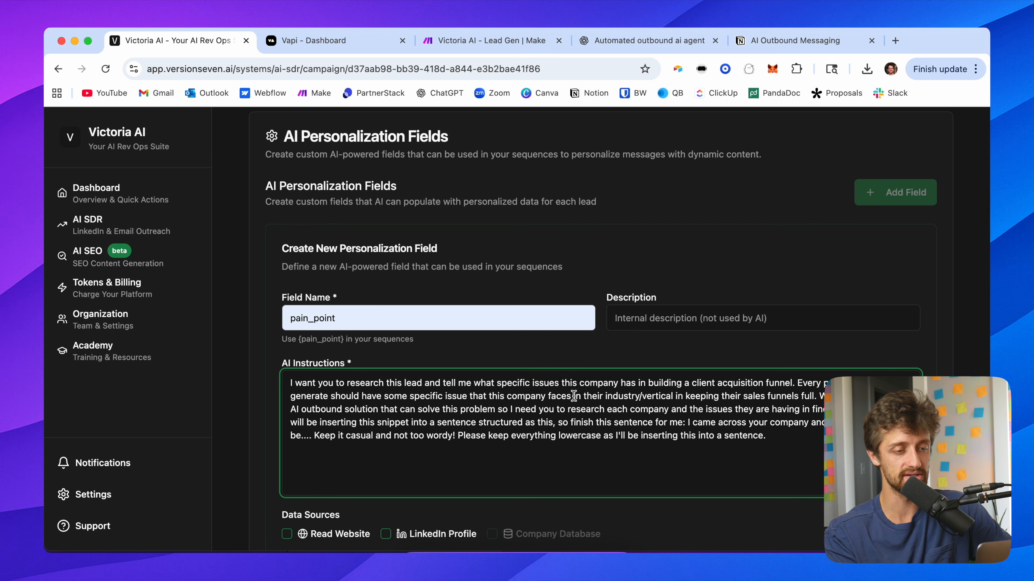
Step: Enable Read Website and LinkedIn Profile as data sources for the pain_point field
scroll(474, 347, down, 3)
click(580, 187)
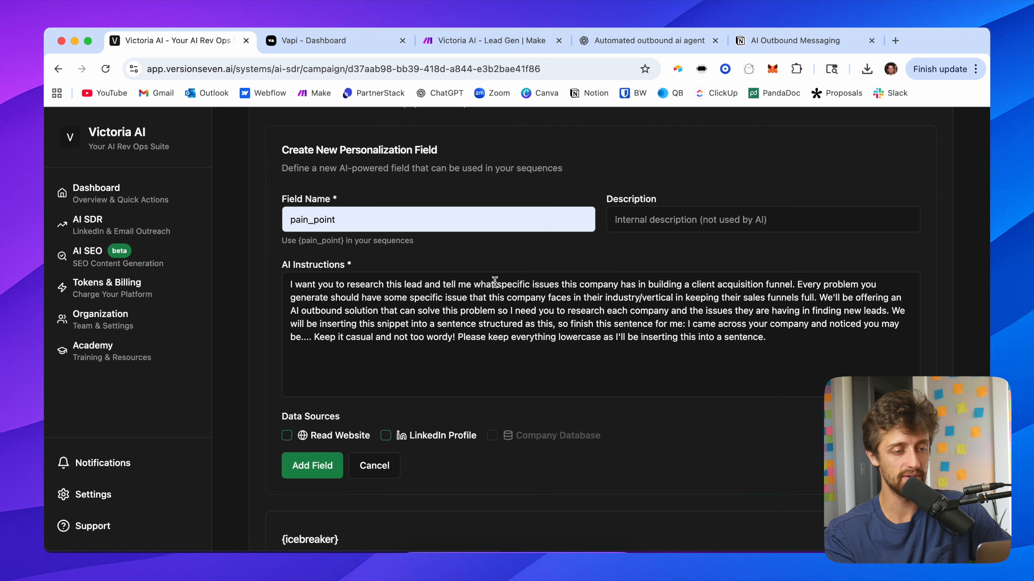
scroll(494, 281, up, 5)
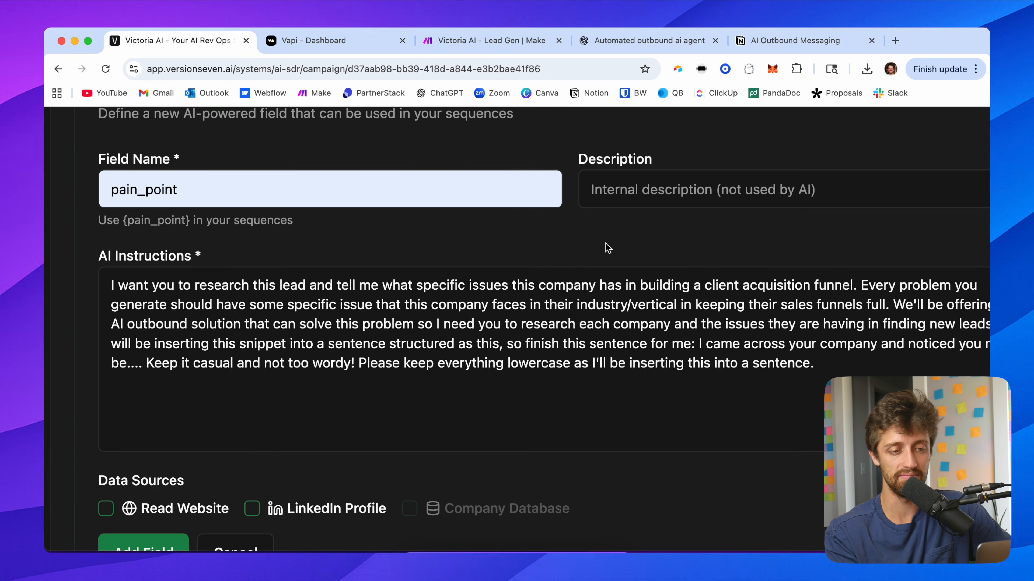
scroll(605, 243, right, 1)
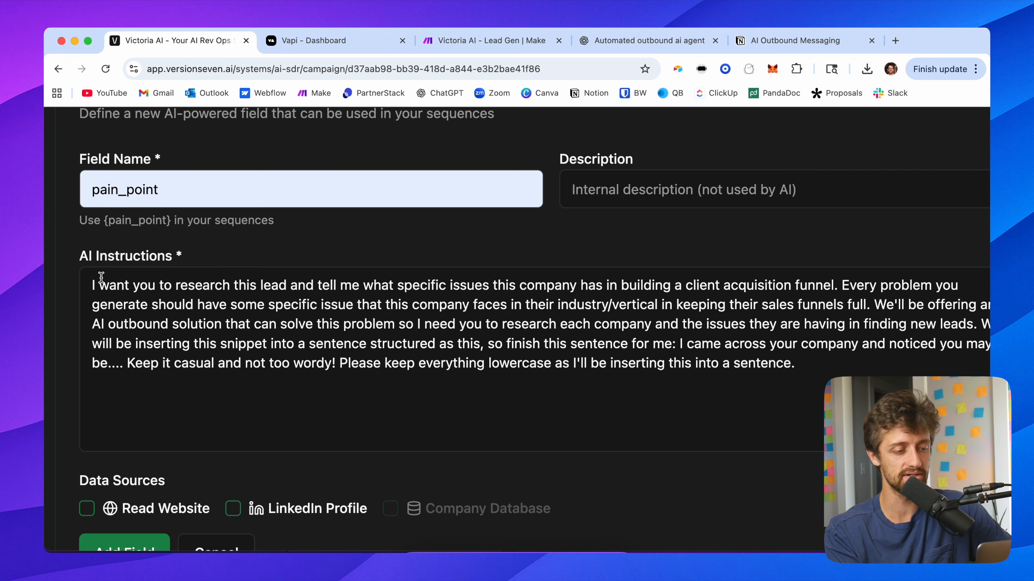
scroll(239, 513, down, 5)
click(232, 317)
click(85, 317)
Step: Save the pain_point personalization field
scroll(159, 305, up, 5)
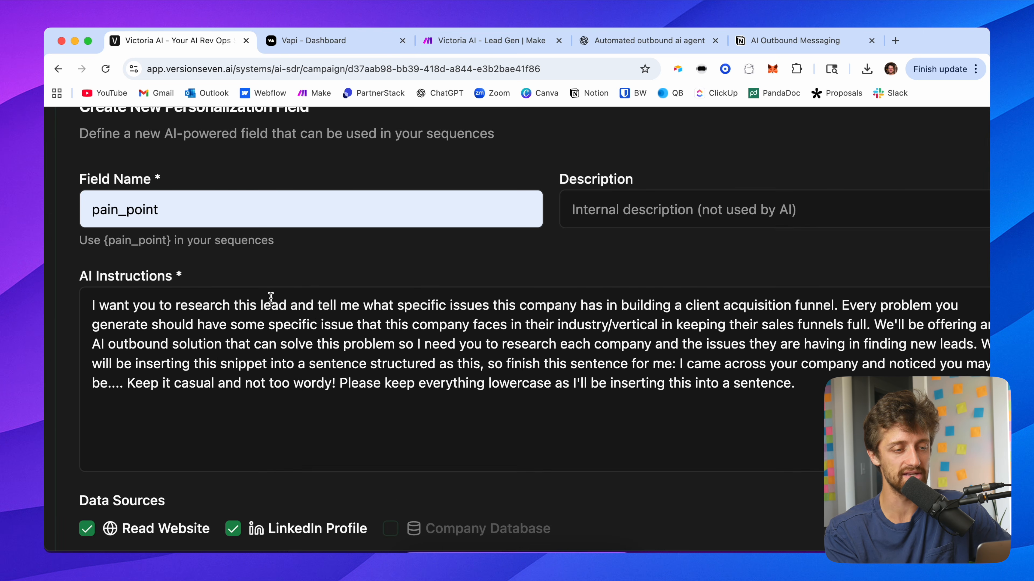
scroll(484, 261, down, 1)
drag(823, 352, 202, 241)
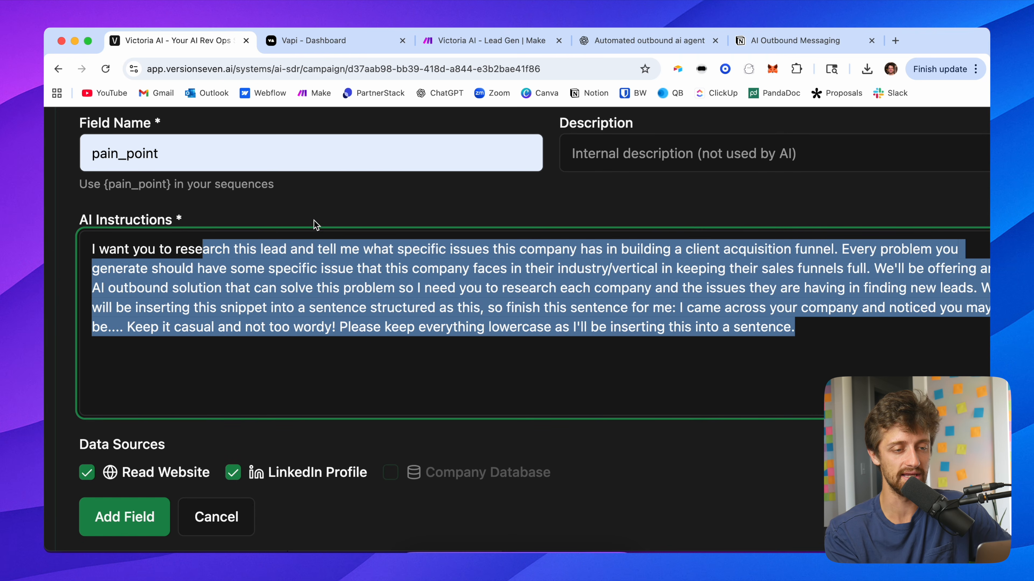
click(315, 225)
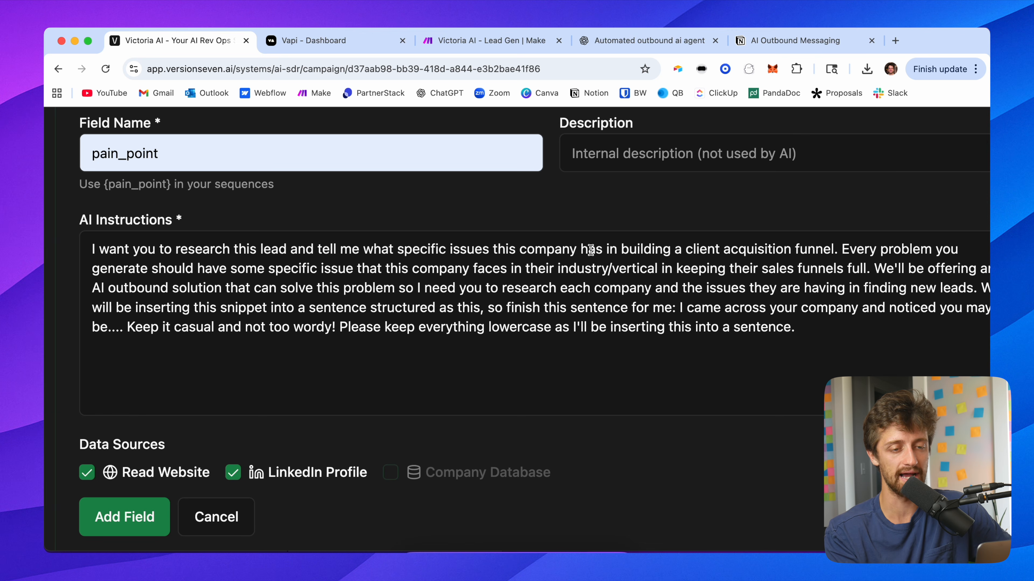
drag(830, 244, 591, 247)
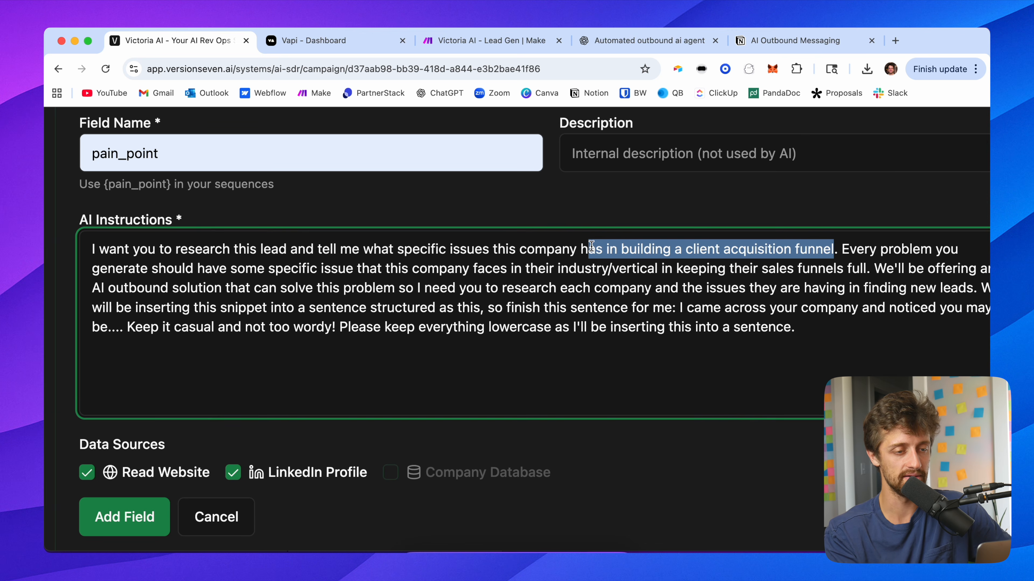
click(534, 219)
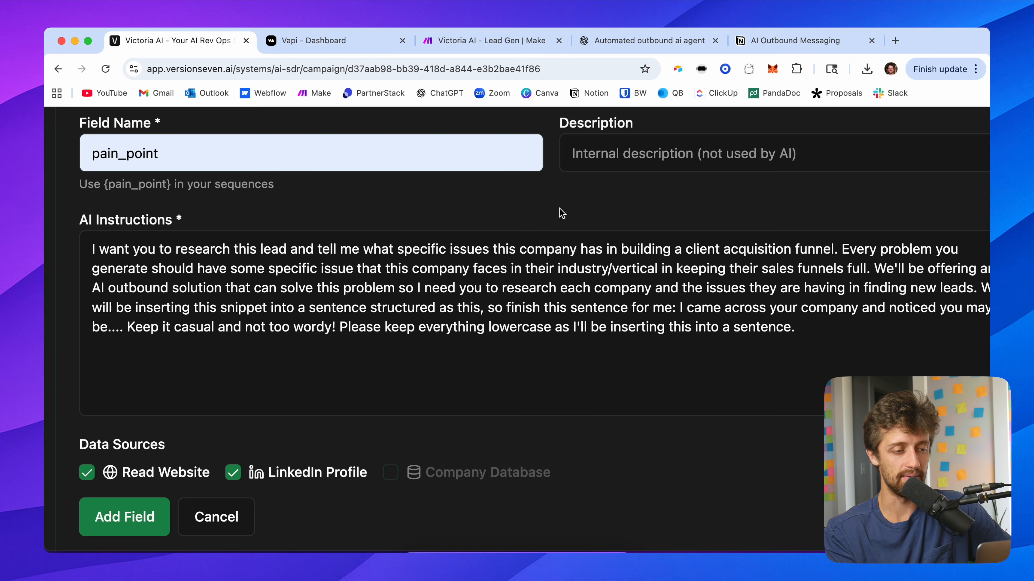
scroll(562, 213, down, 5)
click(317, 431)
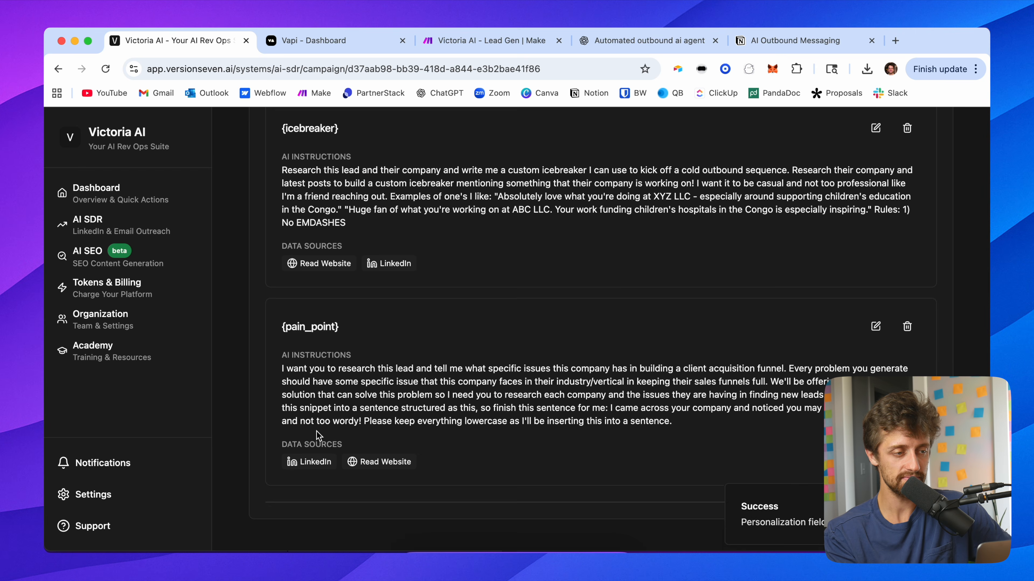
Step: Open the sequence builder and set the first step's action type to LinkedIn Connection Request
scroll(272, 328, up, 2)
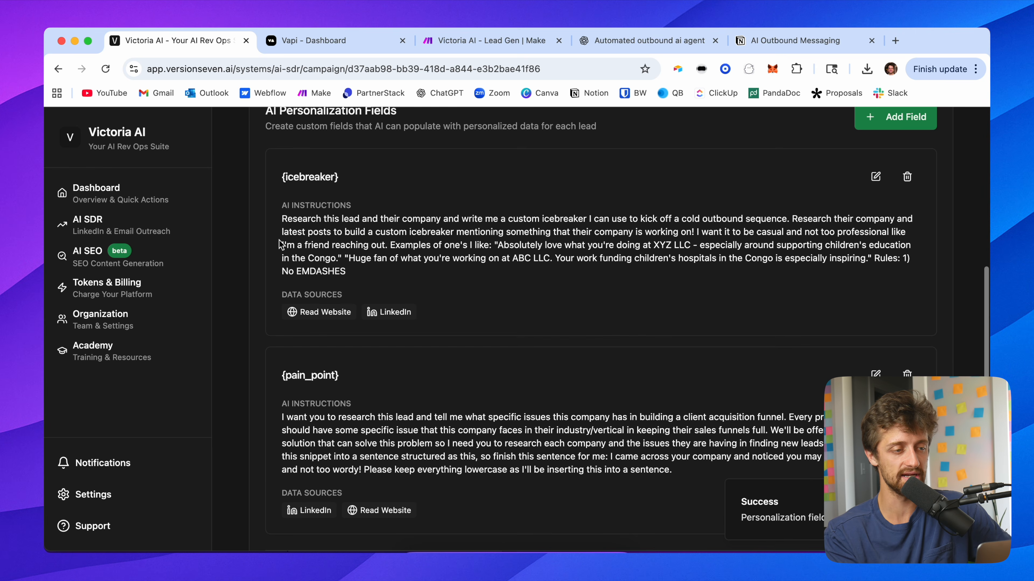
drag(345, 177, 261, 182)
drag(354, 378, 262, 385)
click(263, 324)
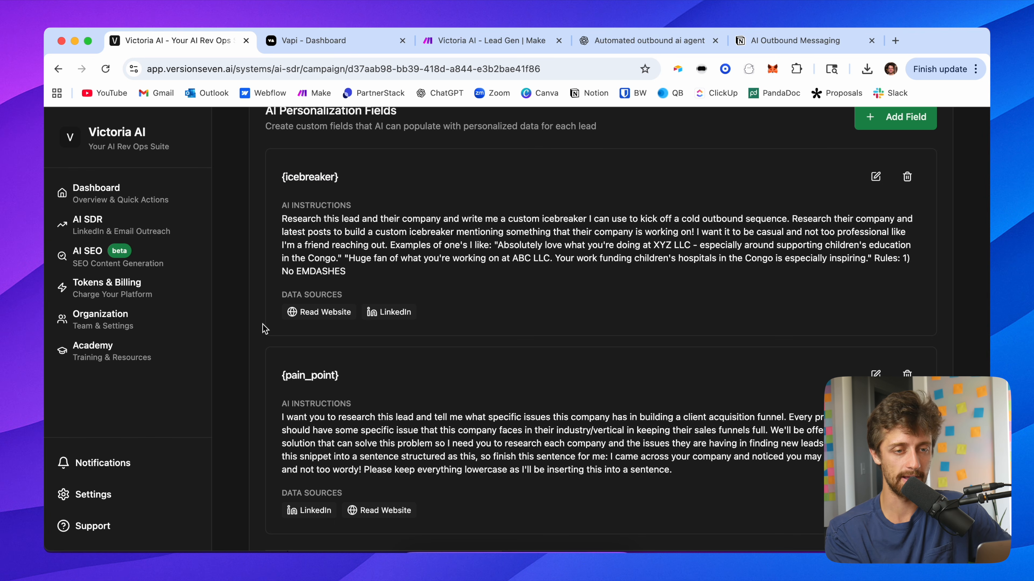
scroll(263, 313, up, 5)
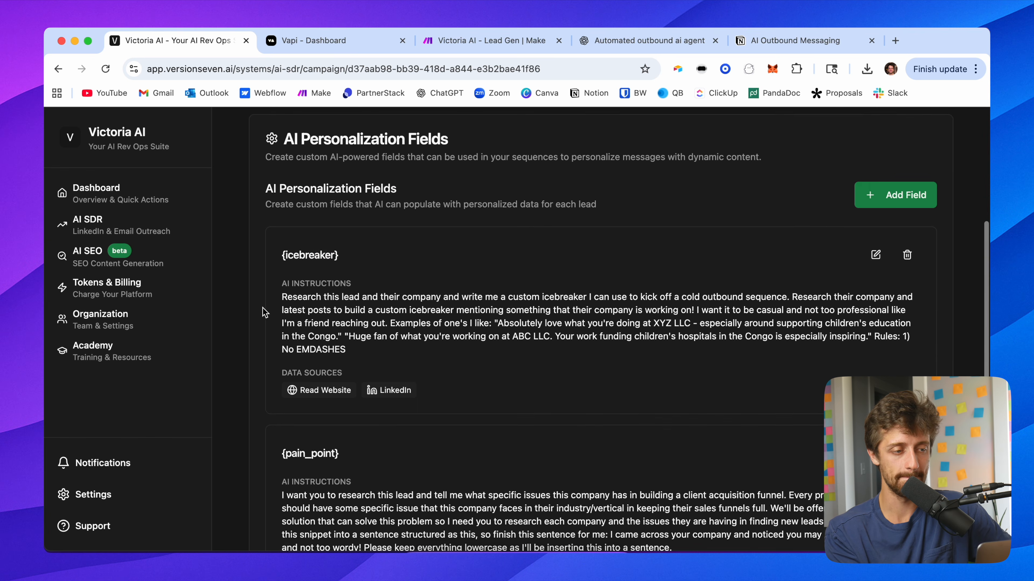
scroll(263, 308, up, 1)
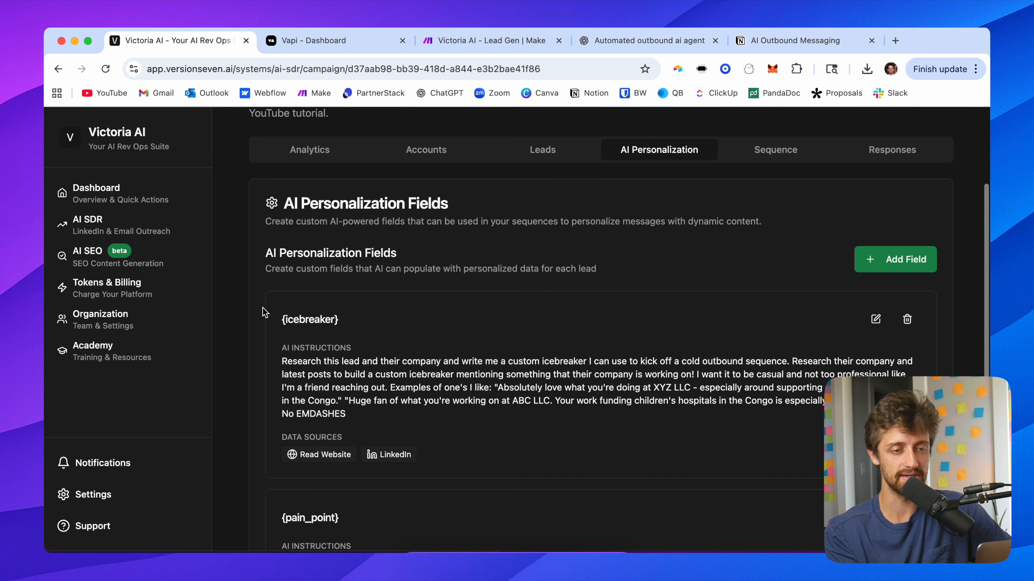
click(773, 154)
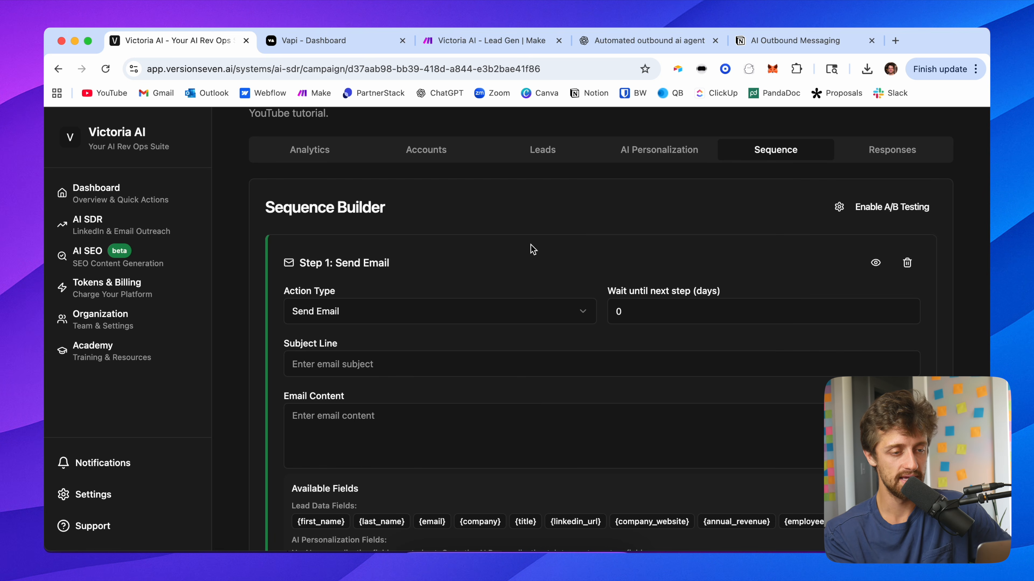
scroll(533, 249, down, 1)
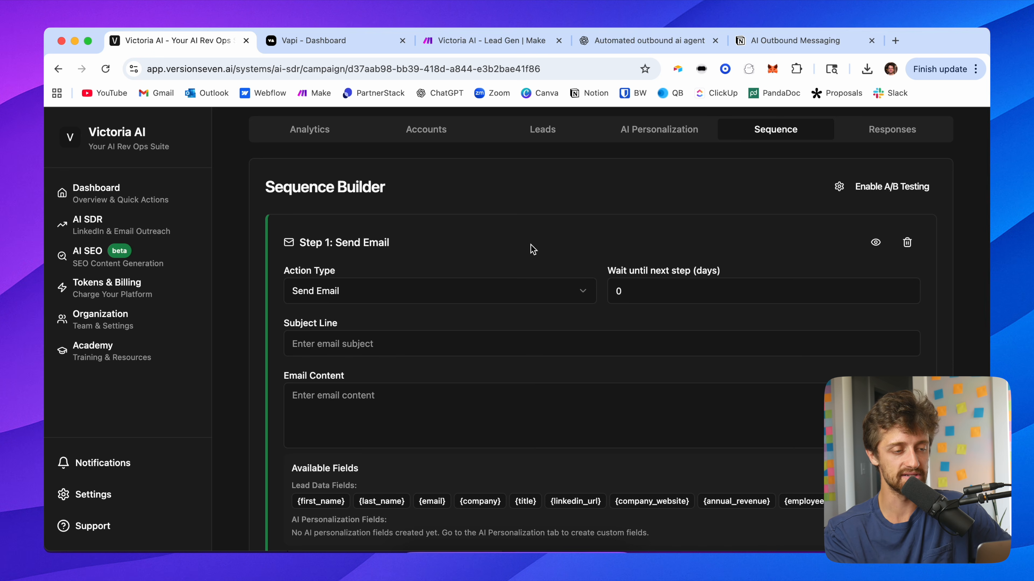
click(339, 296)
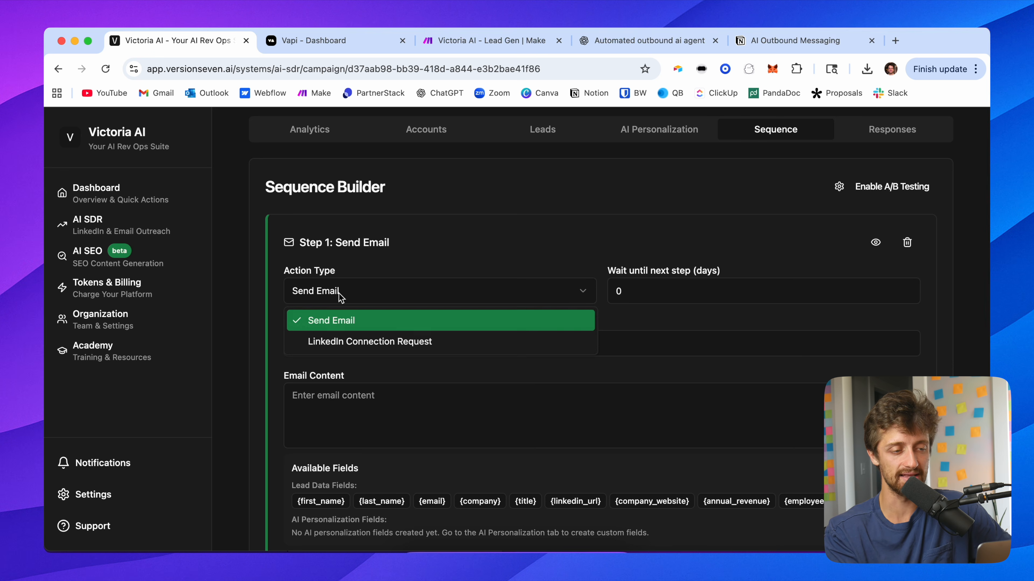
click(356, 339)
click(498, 240)
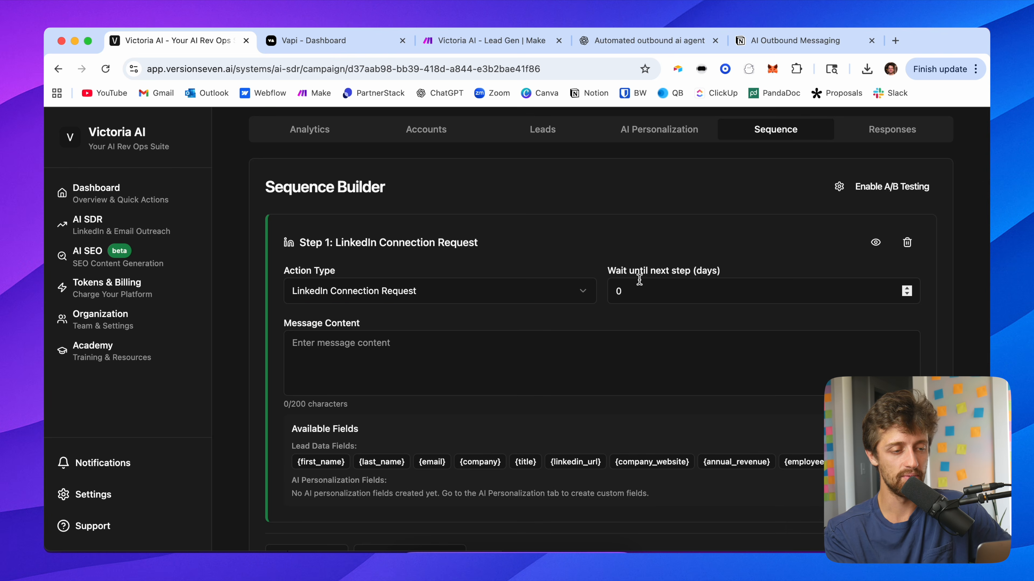
Step: Set the first step's wait until next step to 3 days
click(411, 349)
click(570, 224)
click(445, 342)
click(551, 258)
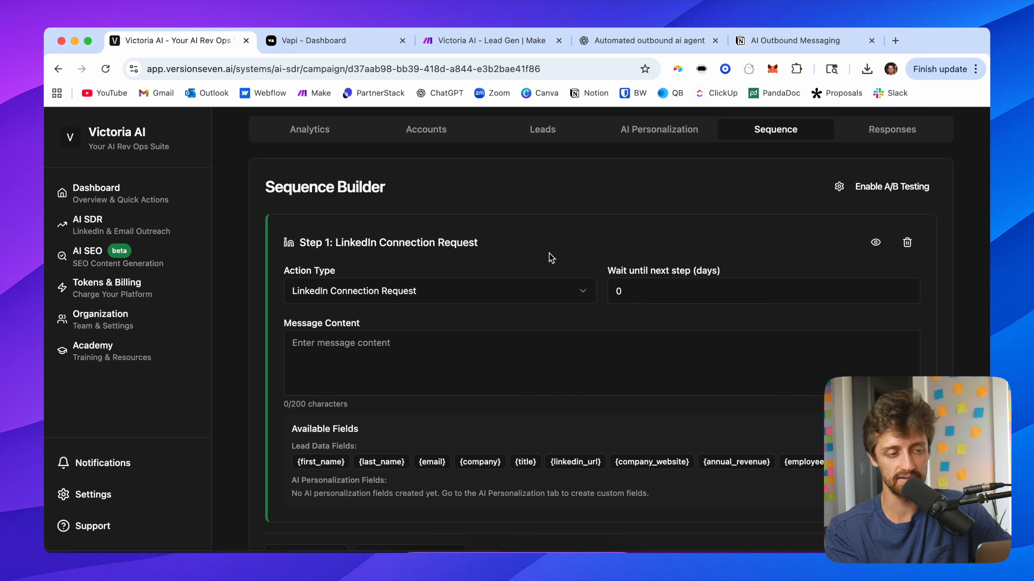
scroll(566, 257, down, 1)
click(421, 325)
click(545, 226)
click(639, 267)
key(super+a)
text(3)
click(637, 224)
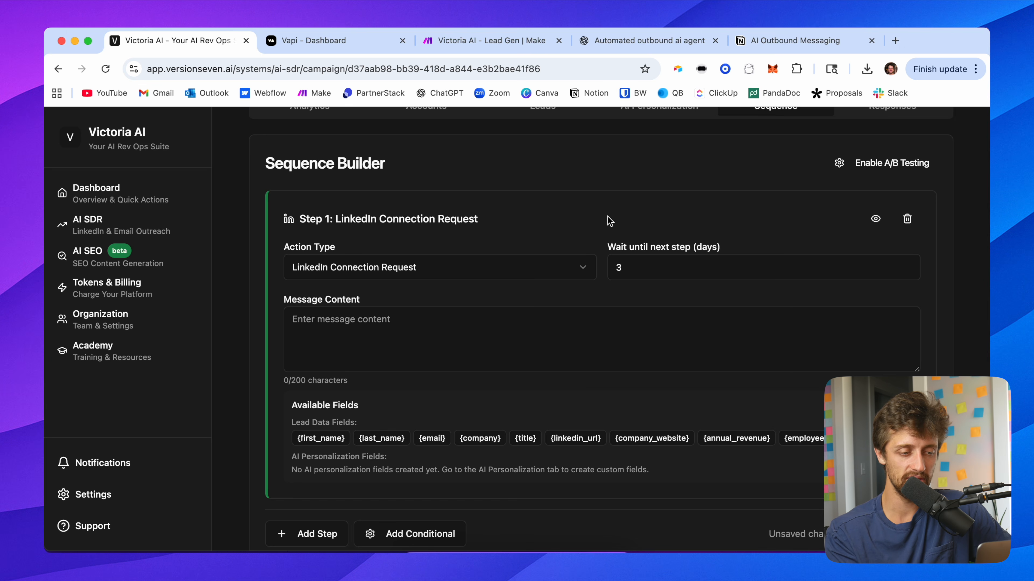
Step: Add a conditional step checking Connected on LinkedIn, with a follow-up step in its Yes - Connected branch
scroll(606, 223, down, 2)
click(396, 492)
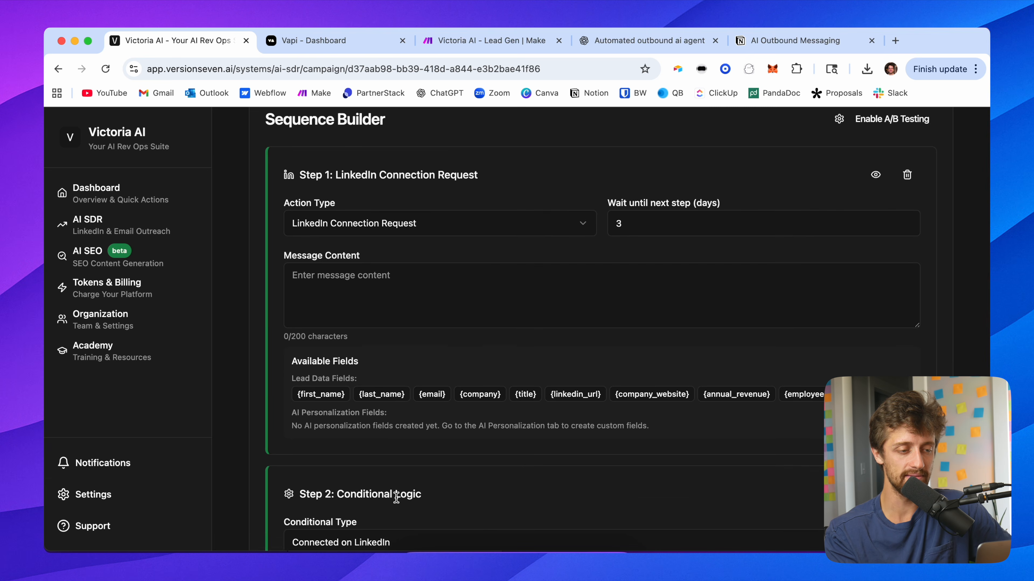
scroll(504, 468, down, 4)
click(545, 443)
scroll(510, 412, down, 5)
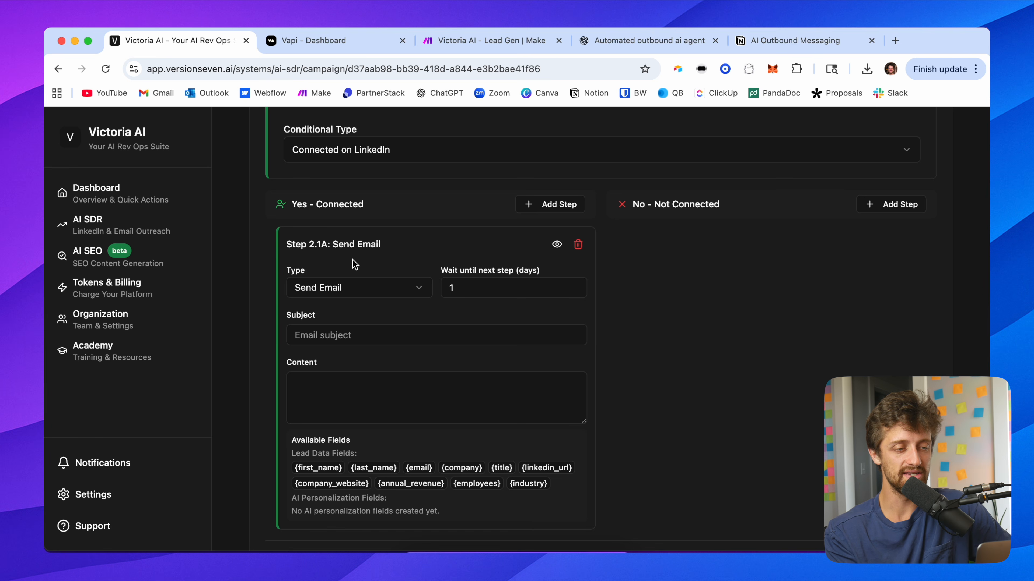
Step: Add a Send Email step to the No - Not Connected branch
scroll(426, 238, up, 14)
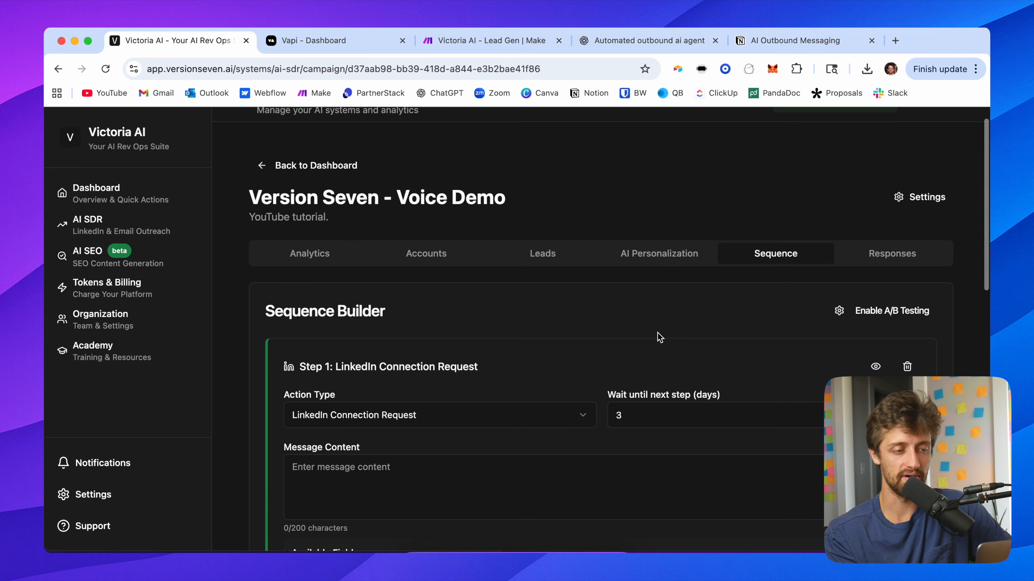
scroll(671, 360, down, 3)
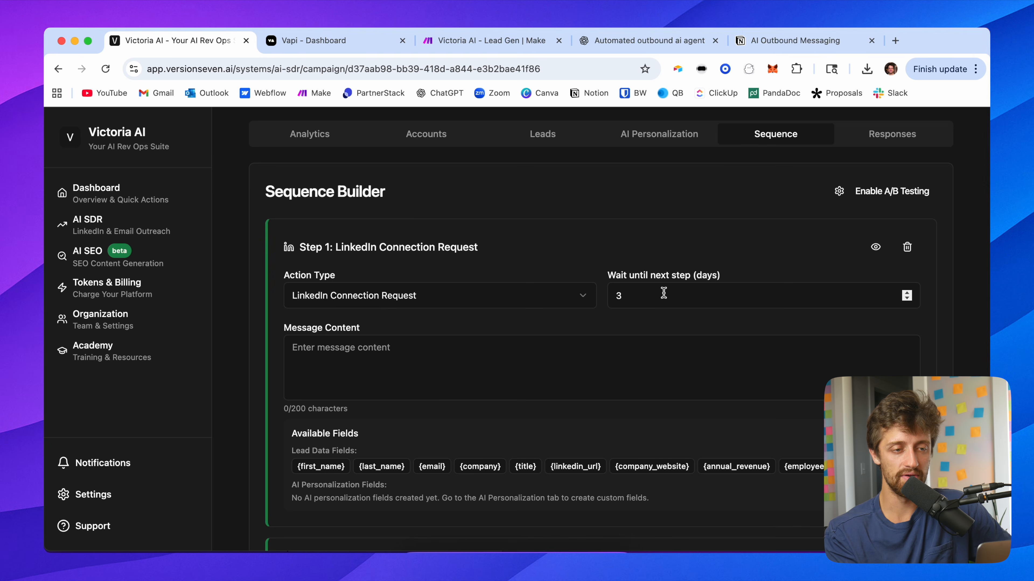
scroll(594, 305, down, 10)
scroll(594, 305, up, 2)
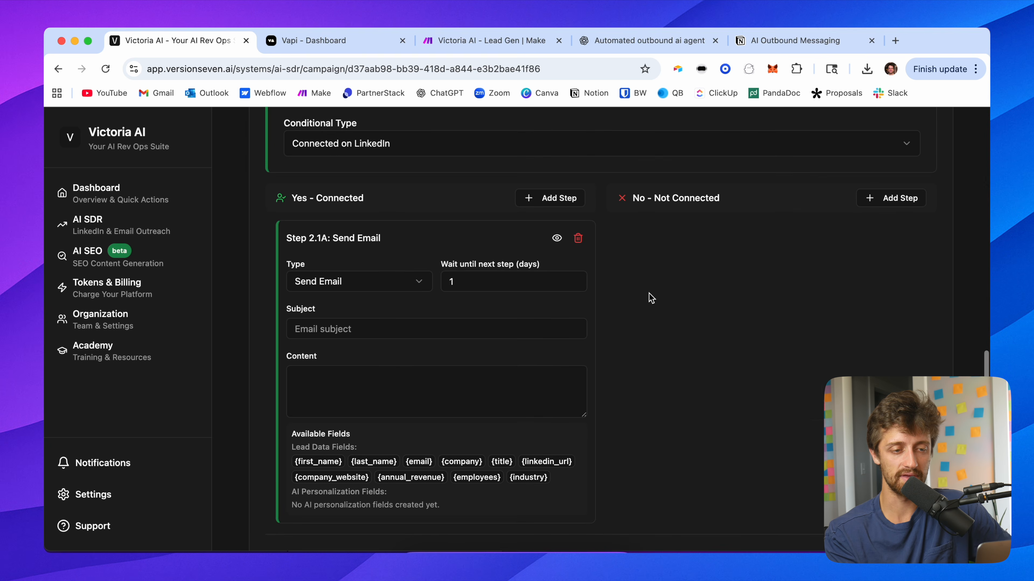
click(891, 198)
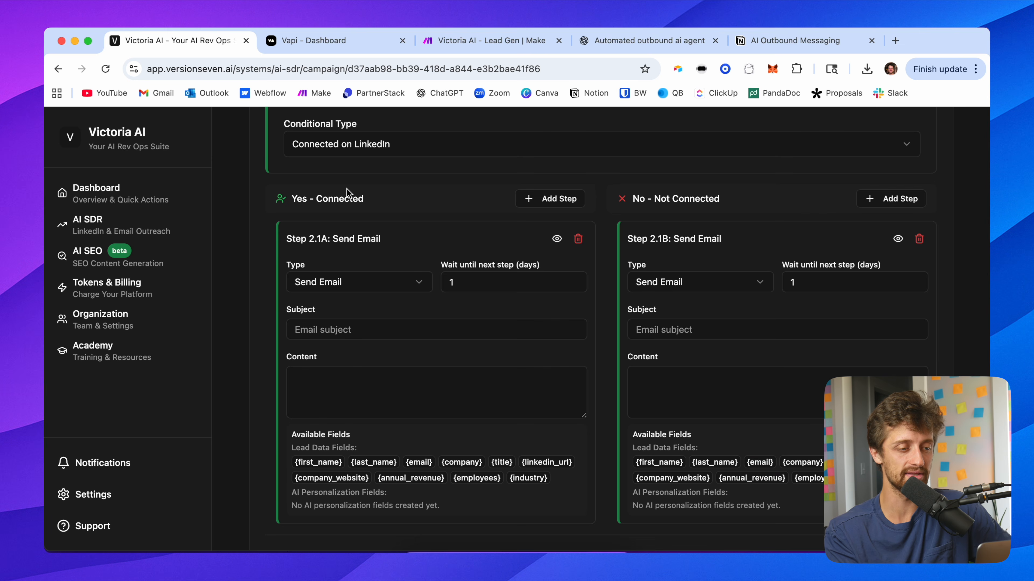
Step: Change the Yes branch step's type to Send LinkedIn Message
drag(378, 205, 274, 204)
click(339, 282)
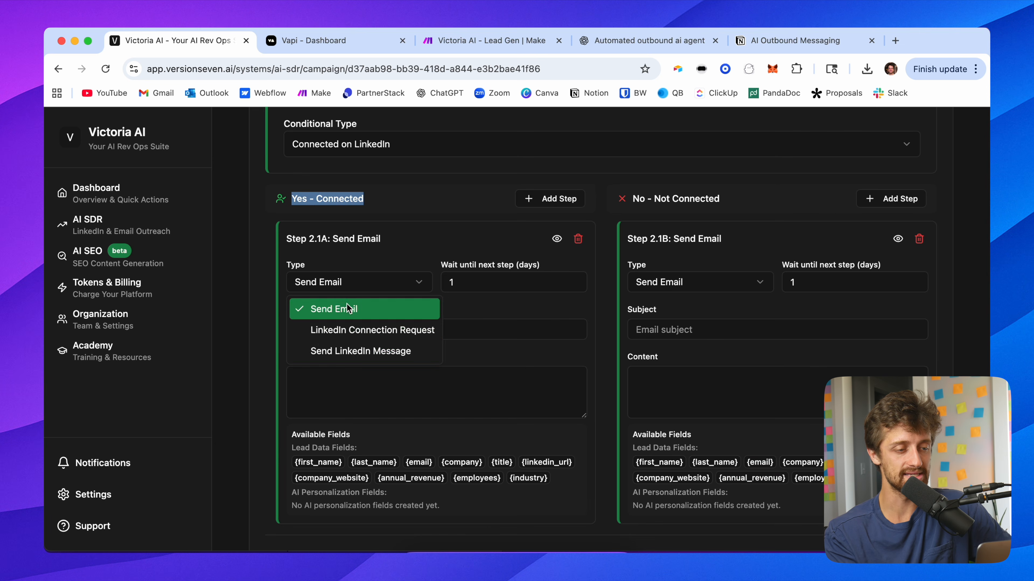
click(370, 352)
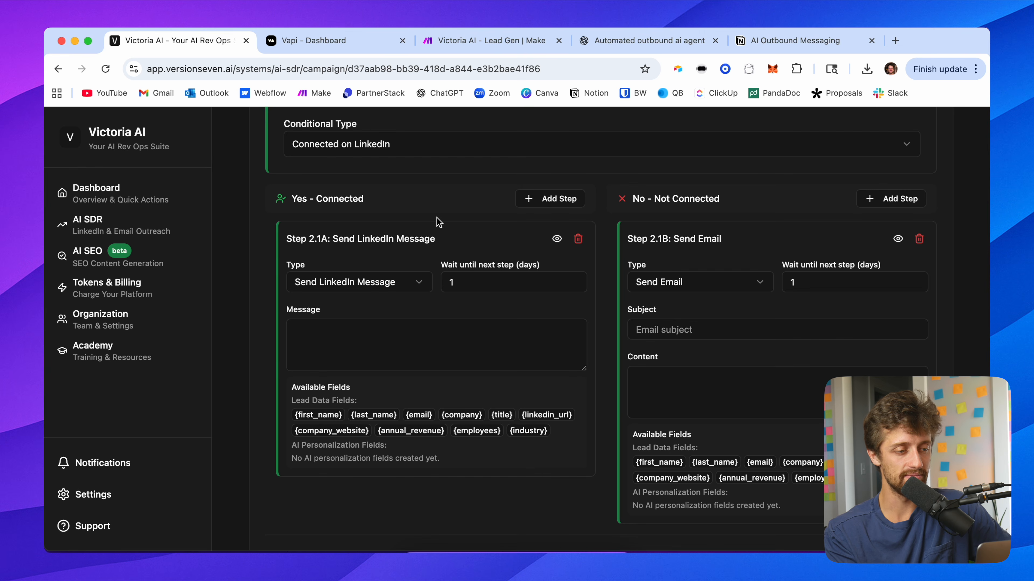
Step: Paste the LinkedIn message template using {first_name}, {icebreaker}, {company} and {pain_point} into the Yes branch step's message
click(331, 329)
text(We built an AI SDR that runs LinkedIn + email outreach on autopilot, fully personalized for each prospect. It’s actually the same system I used to reach out to you.  Want me to show you a quick demo?)
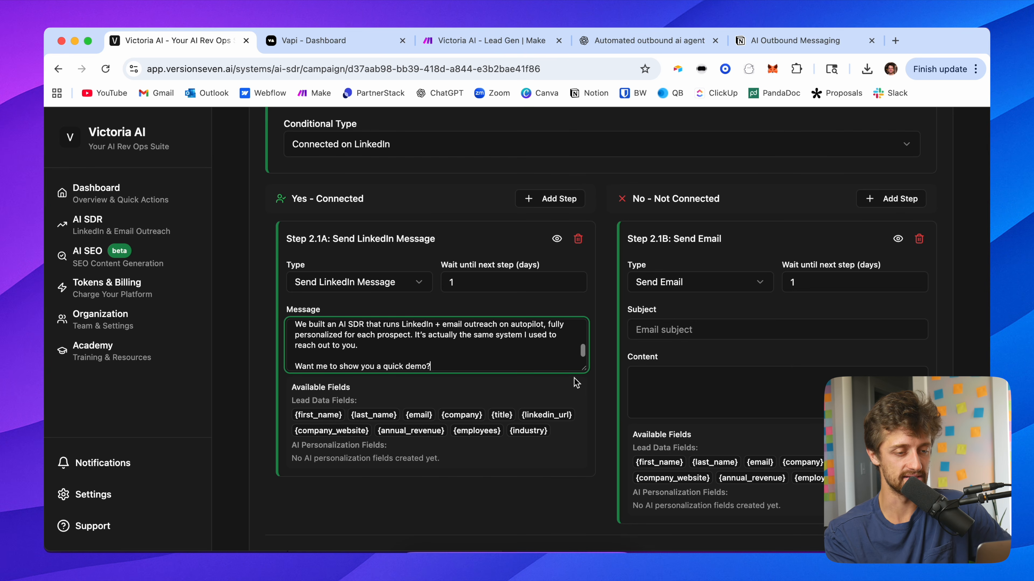
drag(583, 368, 585, 465)
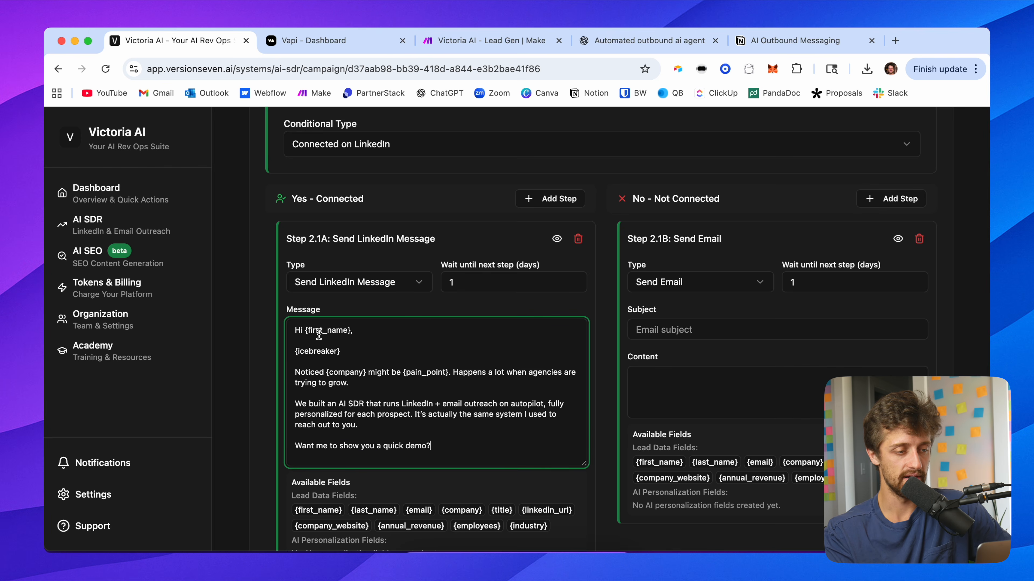
Step: Examine the pasted LinkedIn message's placeholders and paragraphs
scroll(319, 337, up, 5)
scroll(227, 324, down, 1)
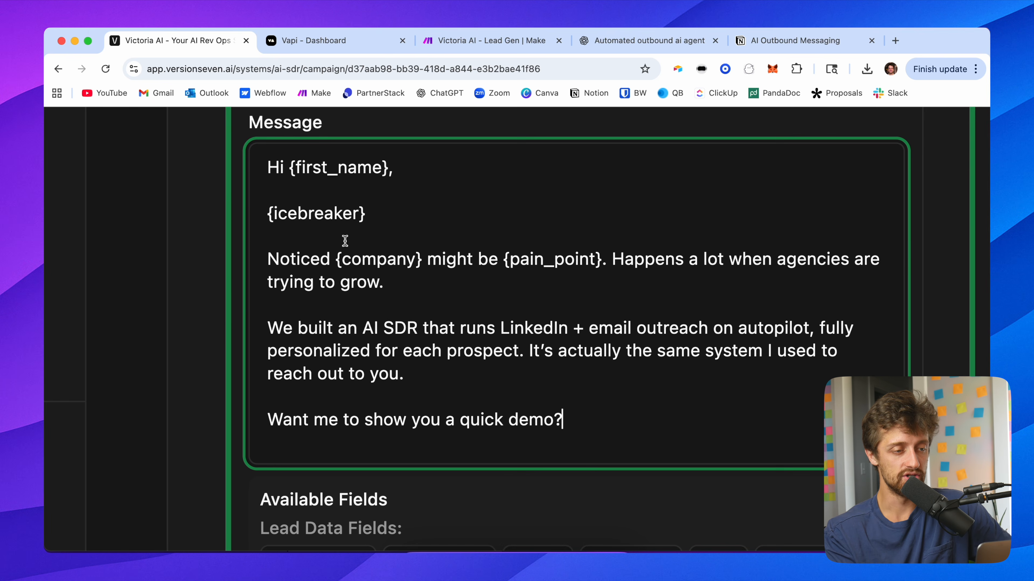
drag(382, 214, 264, 215)
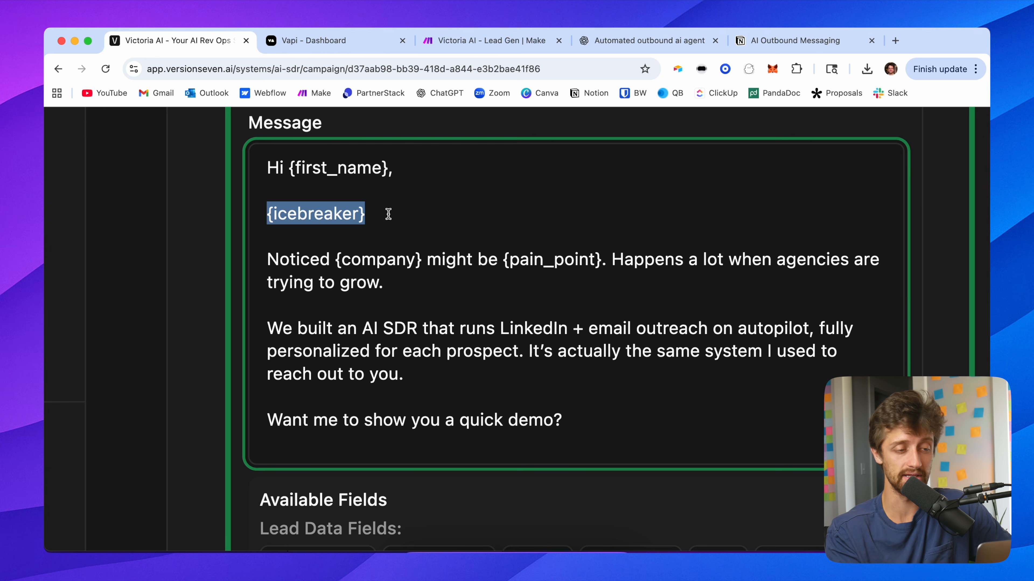
click(379, 281)
drag(422, 260, 335, 261)
drag(602, 259, 503, 257)
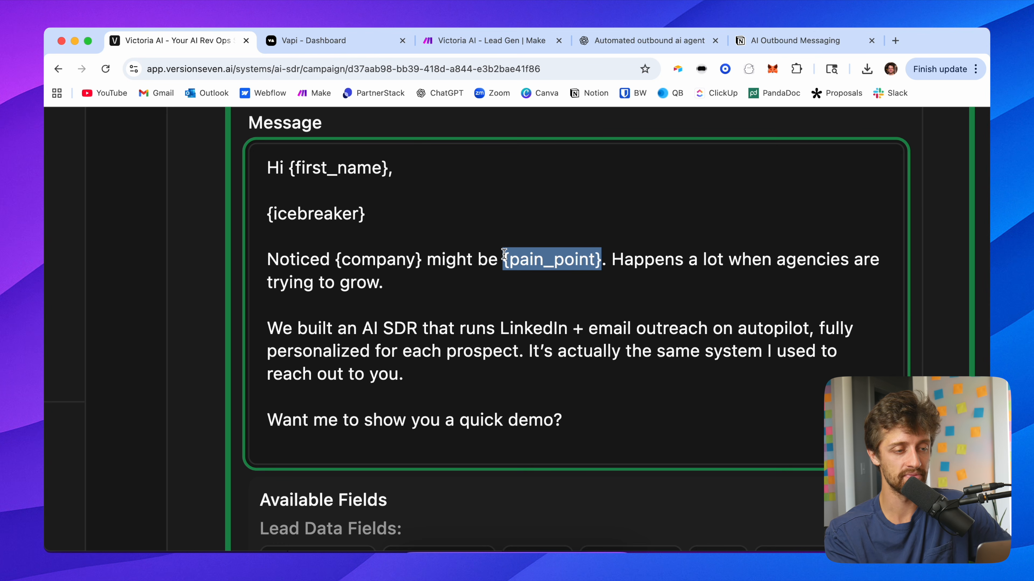
click(487, 260)
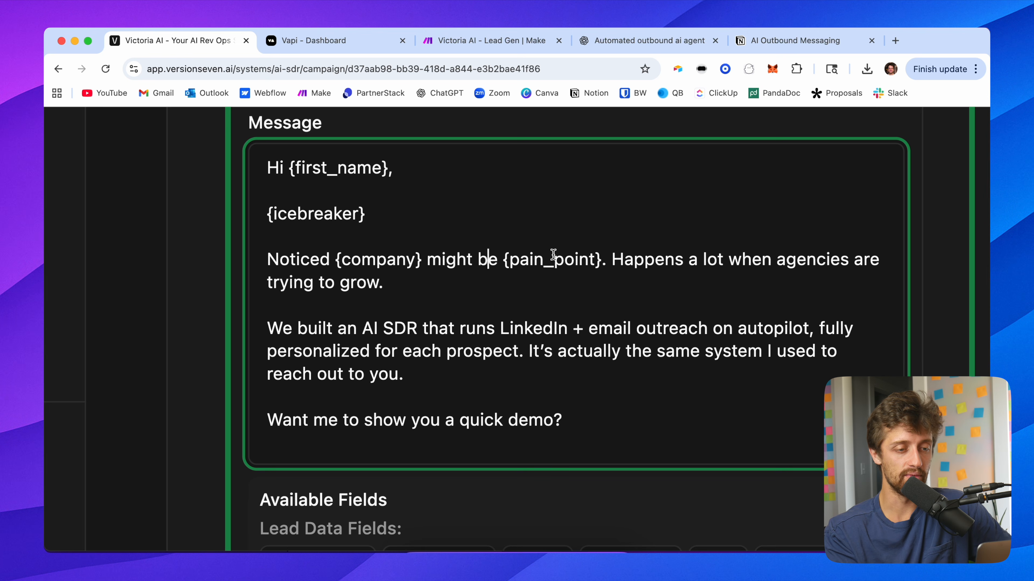
drag(601, 261, 267, 260)
drag(427, 372, 272, 330)
drag(599, 260, 505, 247)
drag(417, 373, 269, 328)
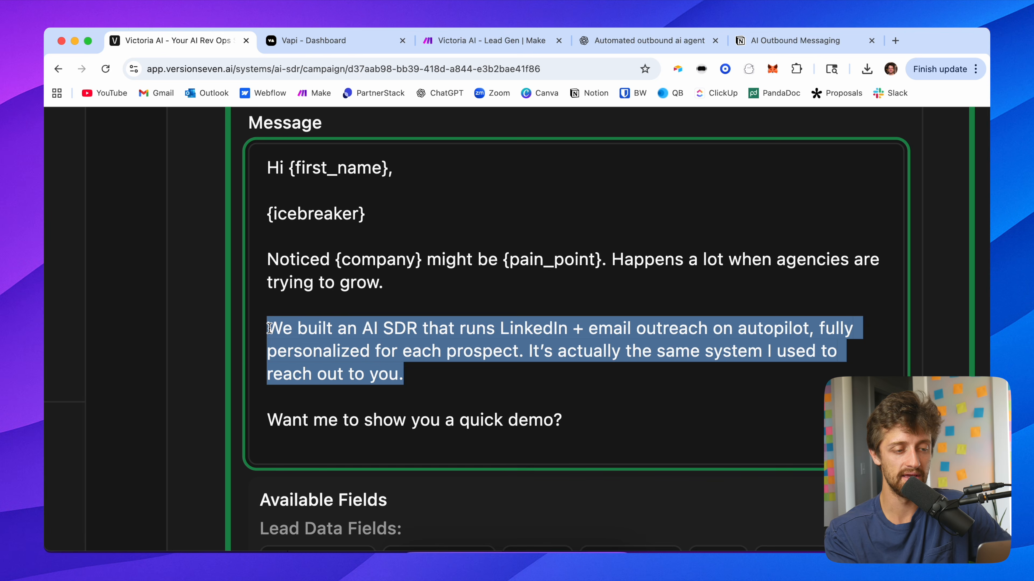
drag(562, 420, 267, 420)
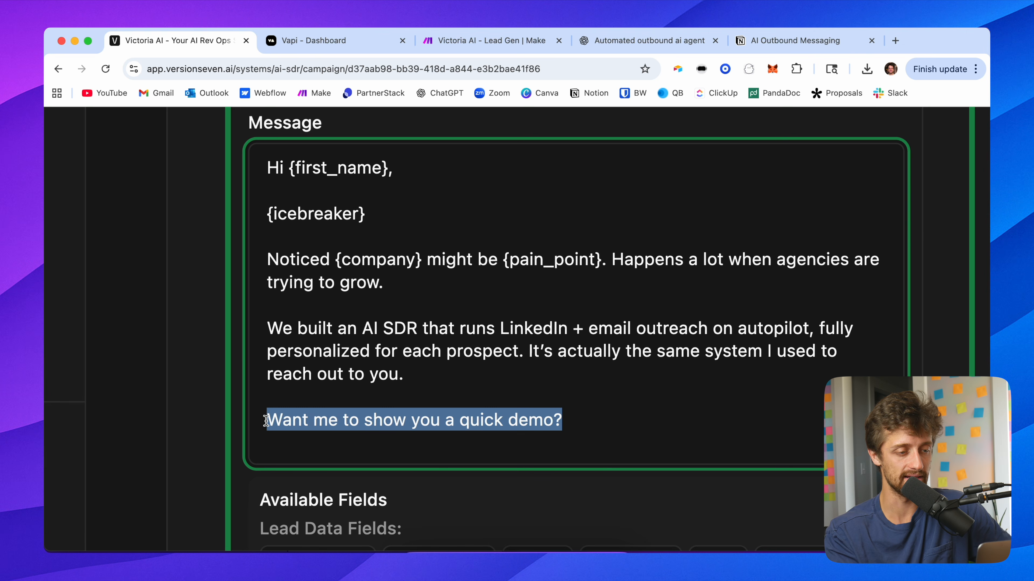
click(193, 327)
key(super+minus)
key(super+minus)
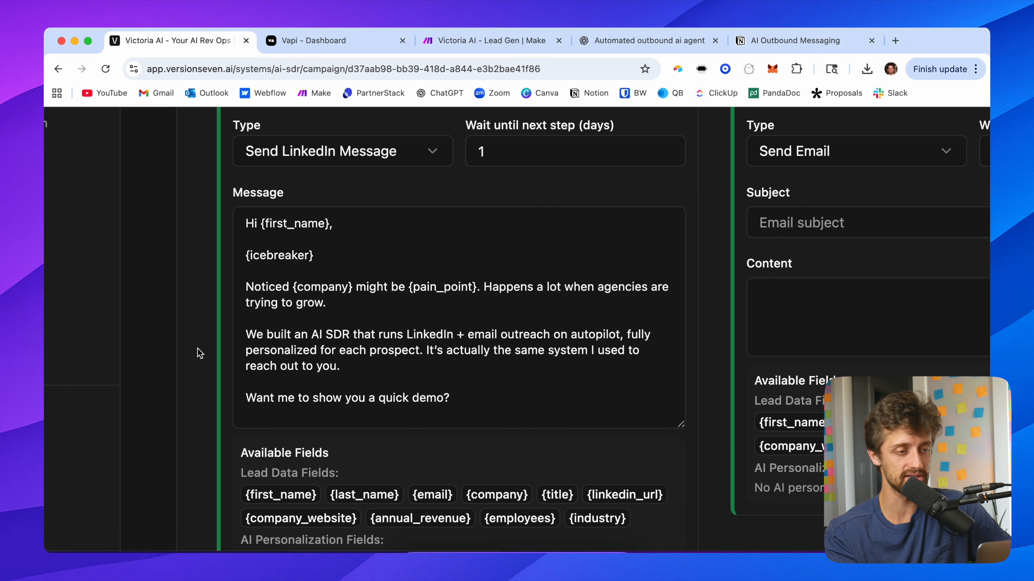
key(super+minus)
key(super+minus)
key(super+minus)
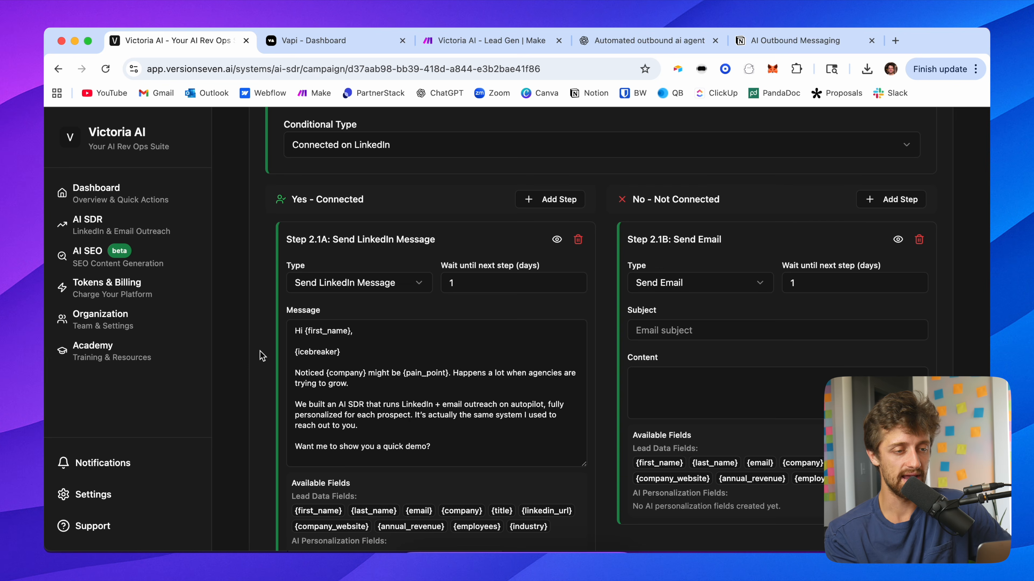
Step: Add a second Send Email step below the LinkedIn message in the Yes - Connected branch
scroll(261, 354, down, 1)
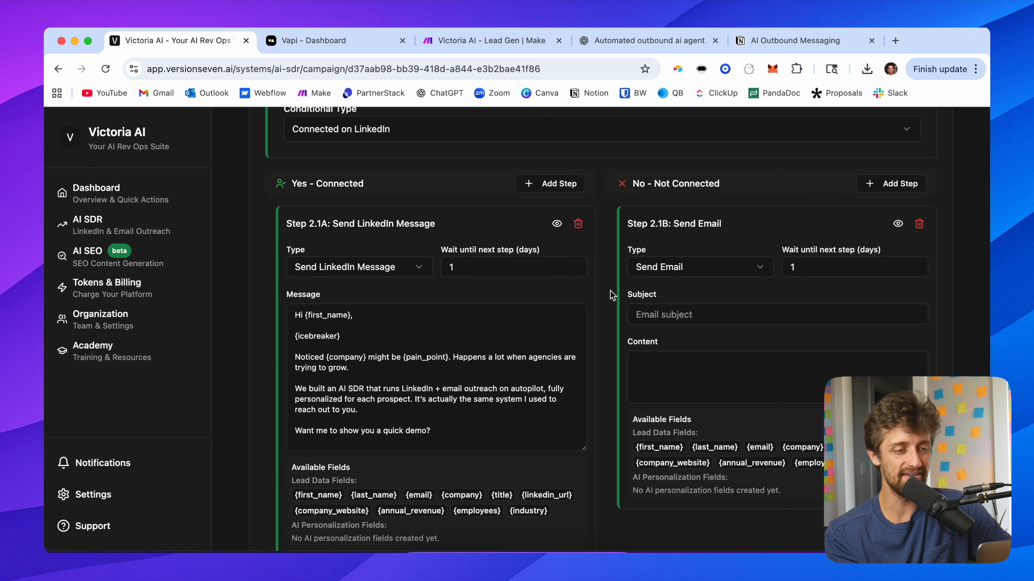
scroll(610, 284, down, 3)
click(490, 216)
drag(470, 216, 447, 217)
click(473, 156)
scroll(458, 189, down, 15)
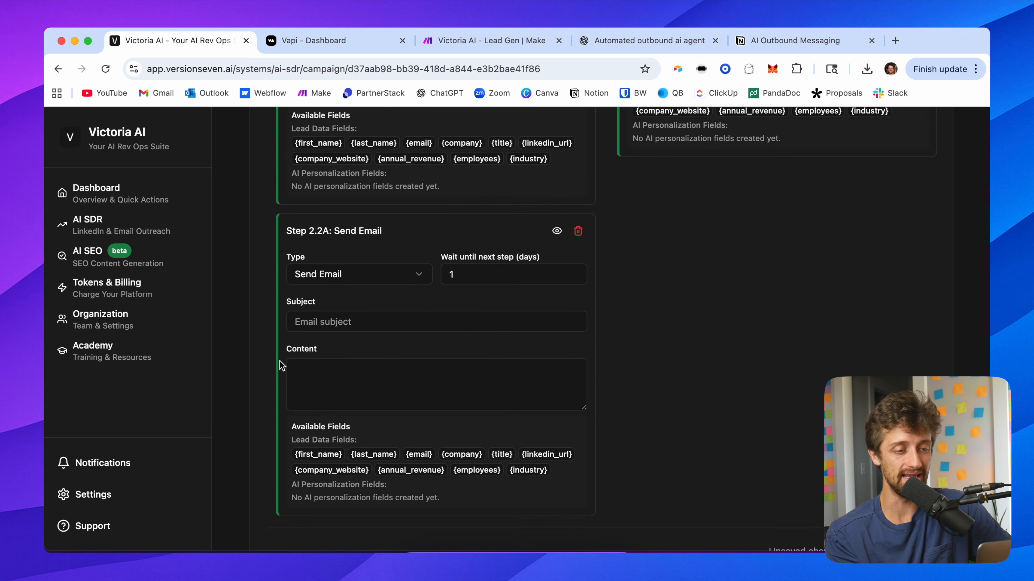
Step: Paste the follow-up email body using {first_name}, {company} and {pain_point} into the new email step's content
scroll(281, 366, down, 4)
click(342, 324)
key(super+v)
drag(585, 355, 586, 458)
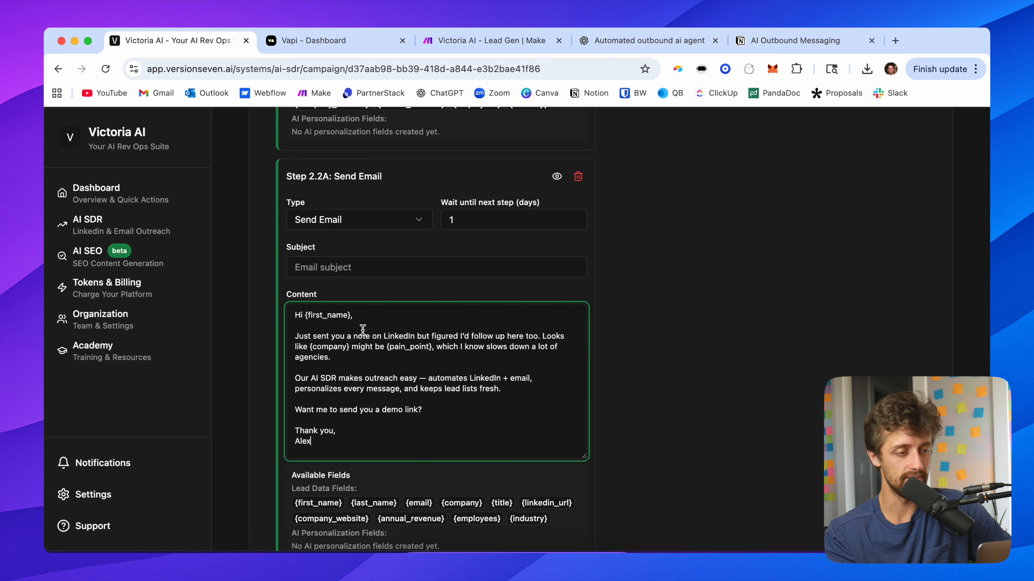
scroll(363, 330, up, 5)
scroll(363, 330, down, 2)
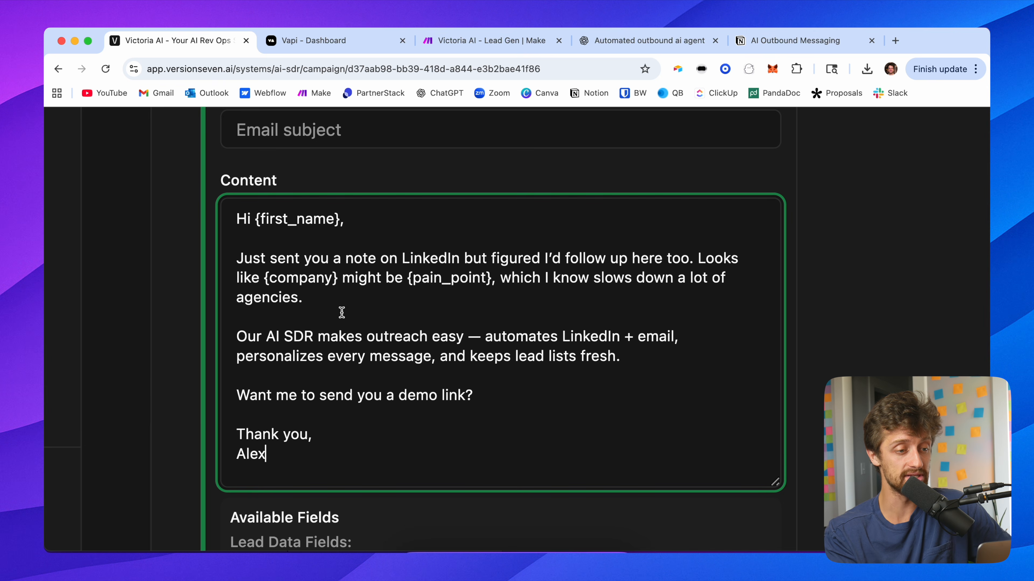
drag(490, 281, 407, 281)
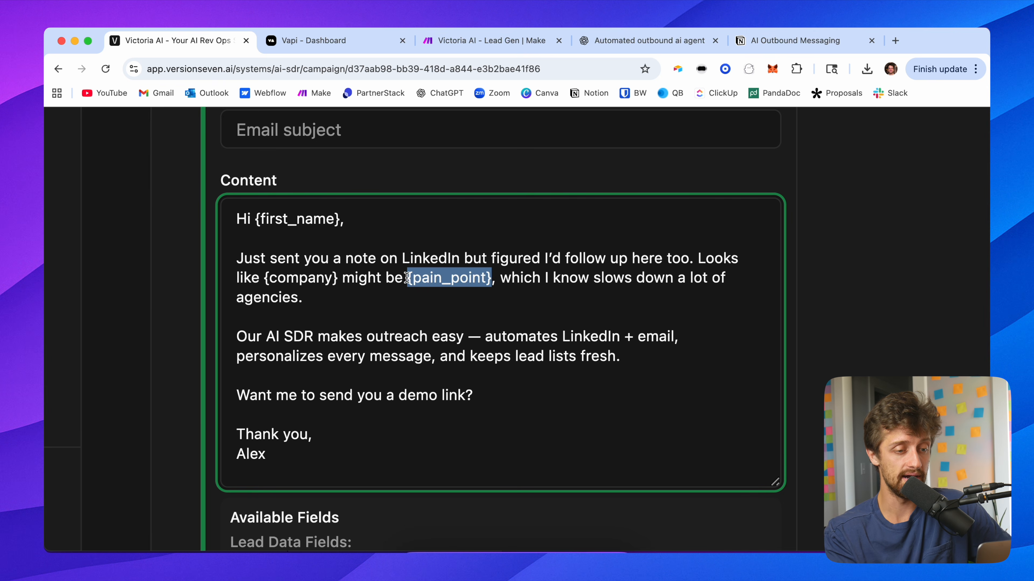
click(485, 358)
drag(658, 355, 233, 335)
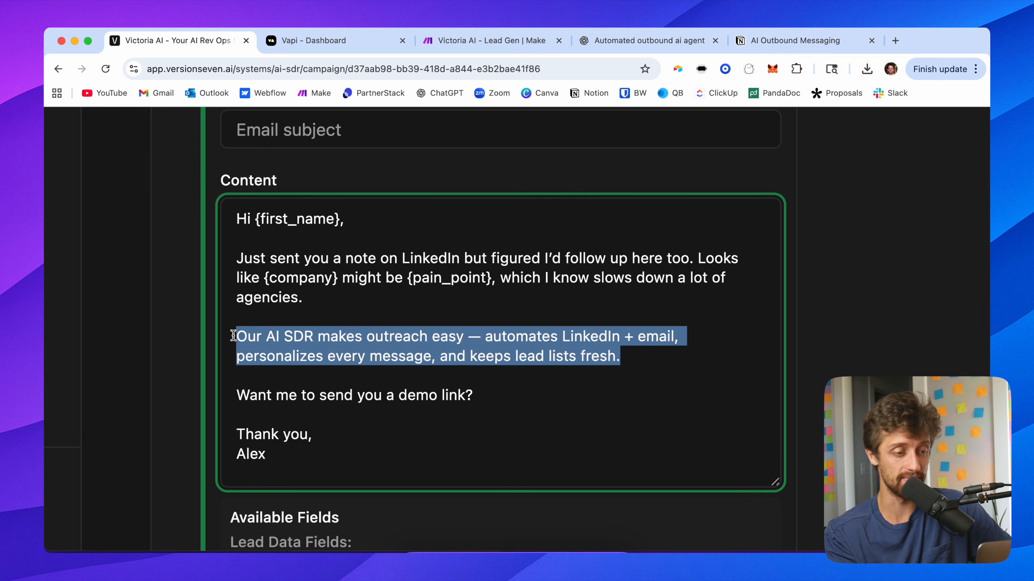
click(200, 361)
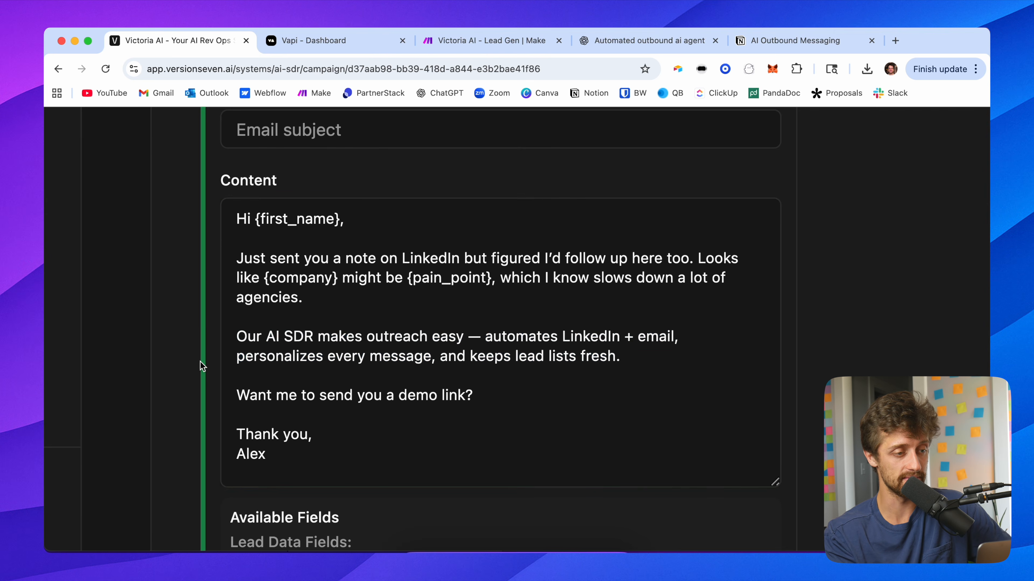
Step: Set the subject of the Yes branch's follow-up email step to Quick Demo
scroll(200, 362, up, 3)
click(316, 221)
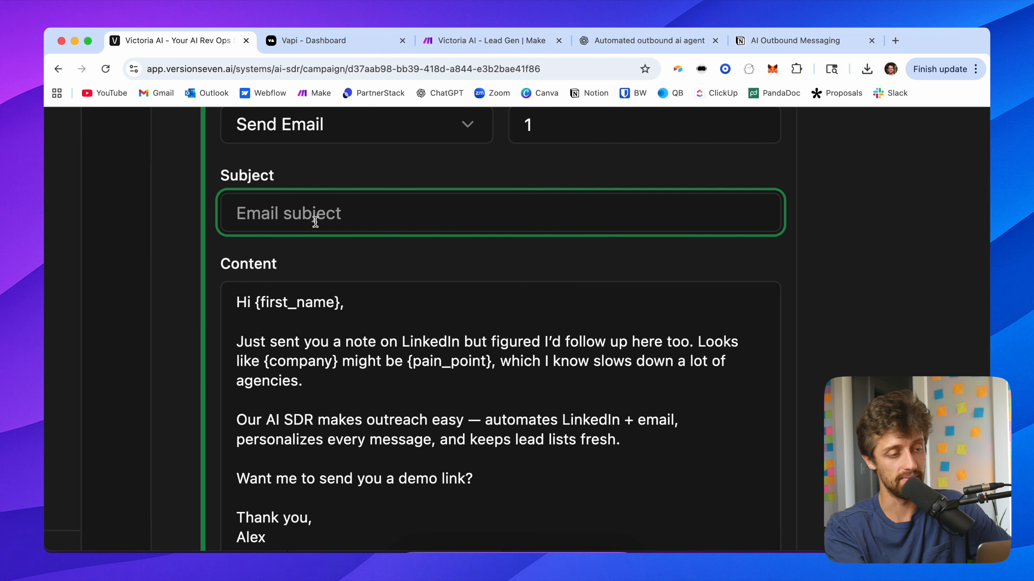
text(Quick Demo)
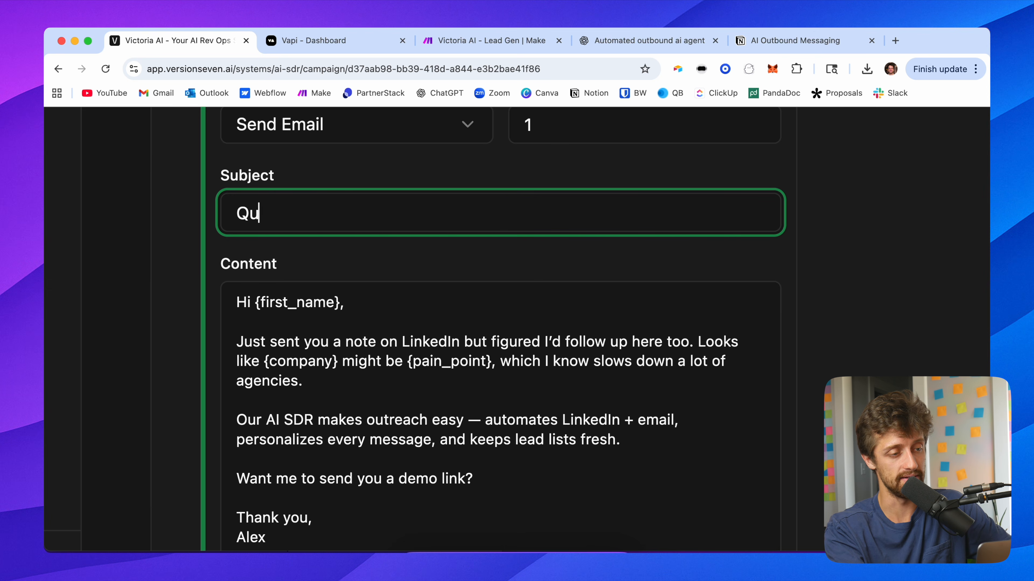
click(193, 259)
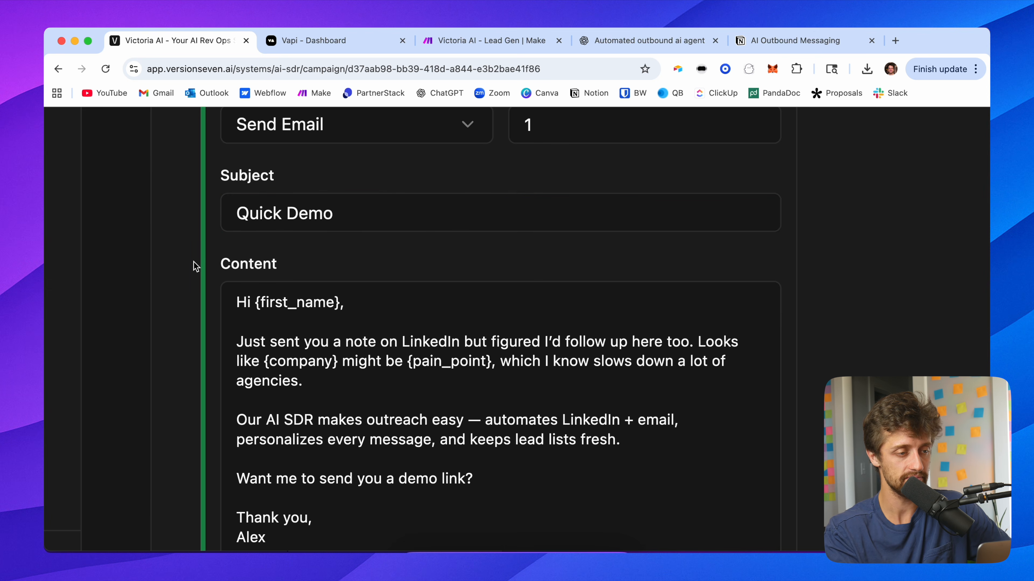
Step: Set that email step's wait until next step to 2 days
key(super+minus)
key(super+minus)
click(469, 158)
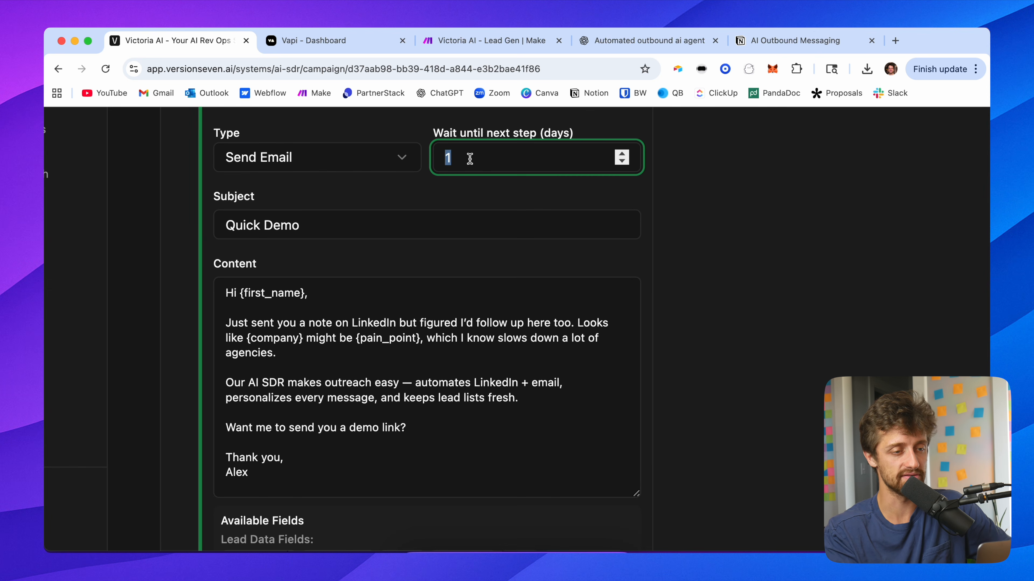
text(2)
click(688, 222)
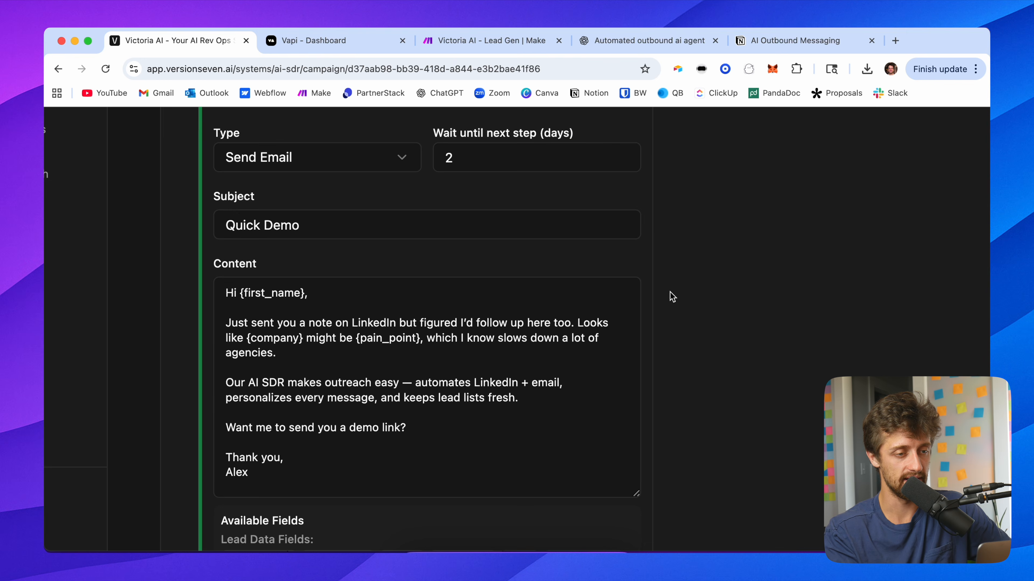
Step: Add a third step to the Yes - Connected branch and change its type to Send LinkedIn Message
key(super+minus)
key(super+minus)
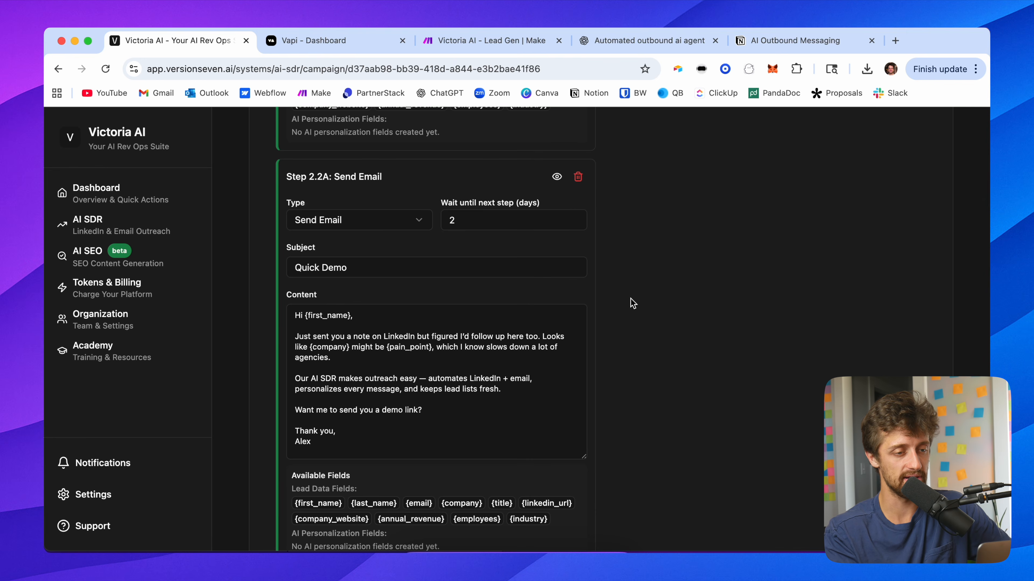
scroll(632, 304, up, 10)
click(561, 151)
scroll(595, 289, down, 18)
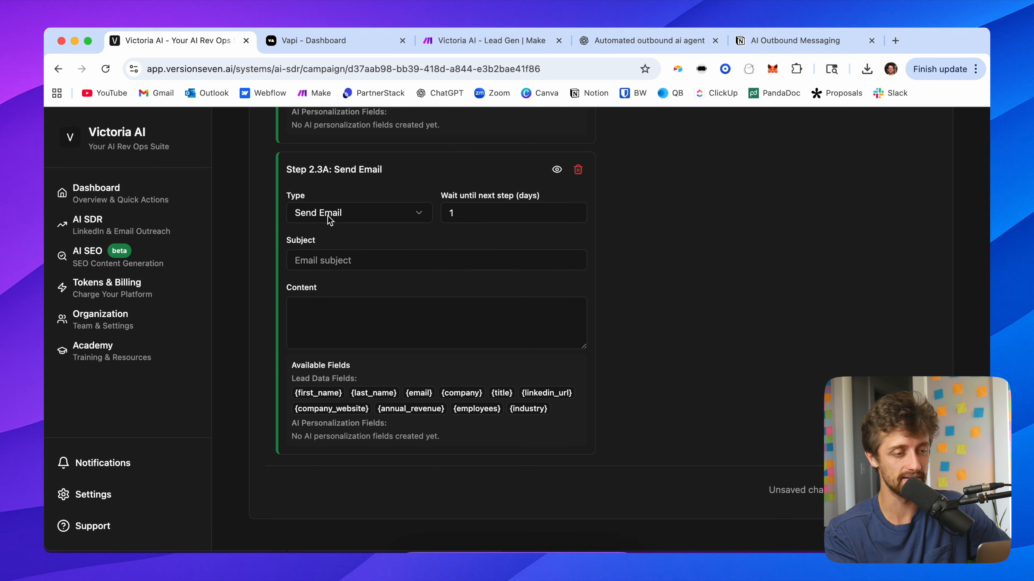
click(329, 220)
click(349, 280)
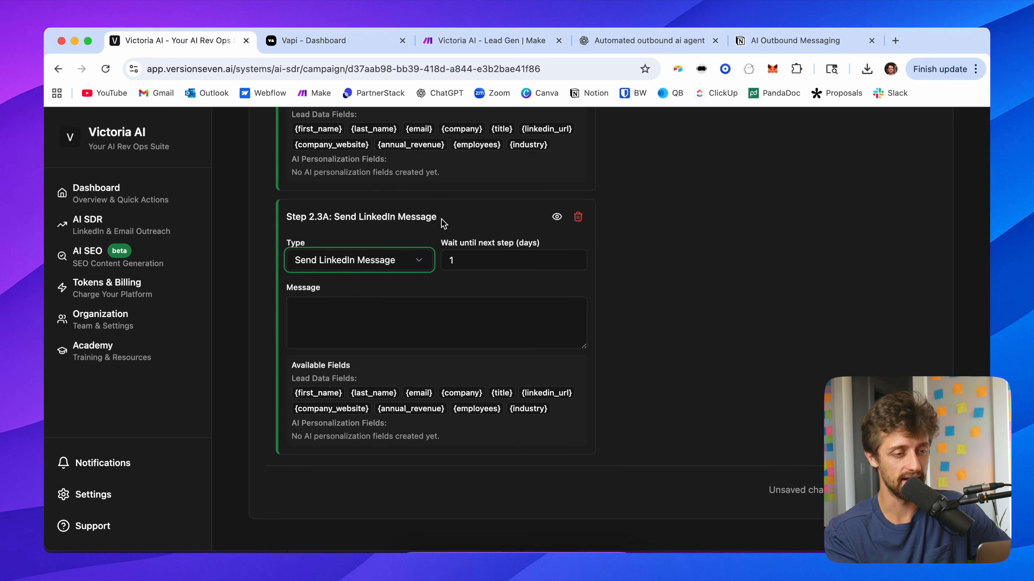
Step: Write the new LinkedIn step's message: "Hey just following up one last time here, let me know if you're interested."
click(385, 312)
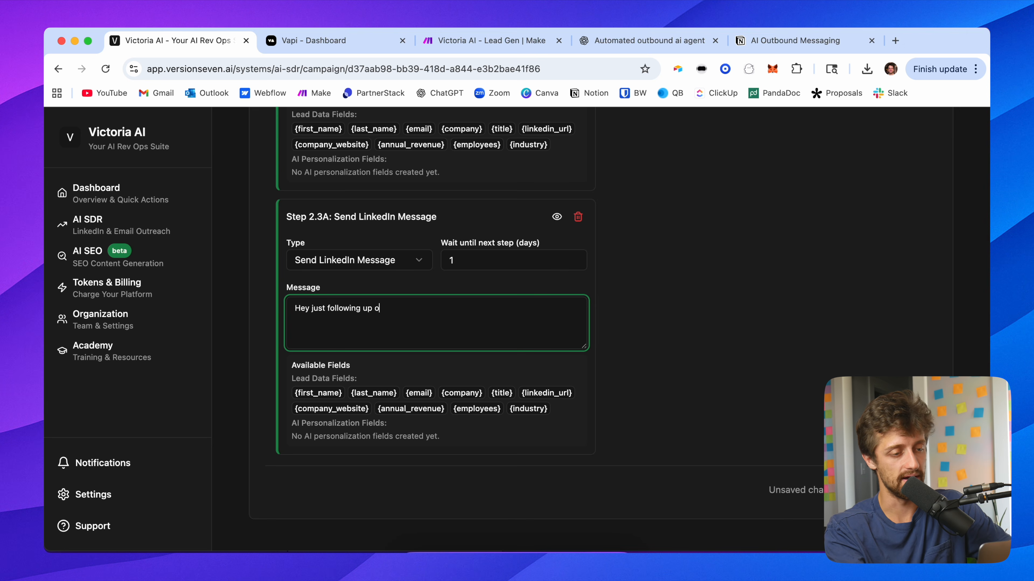
text(Hey just following up one last tie)
key(BackSpace)
text(me here, let m)
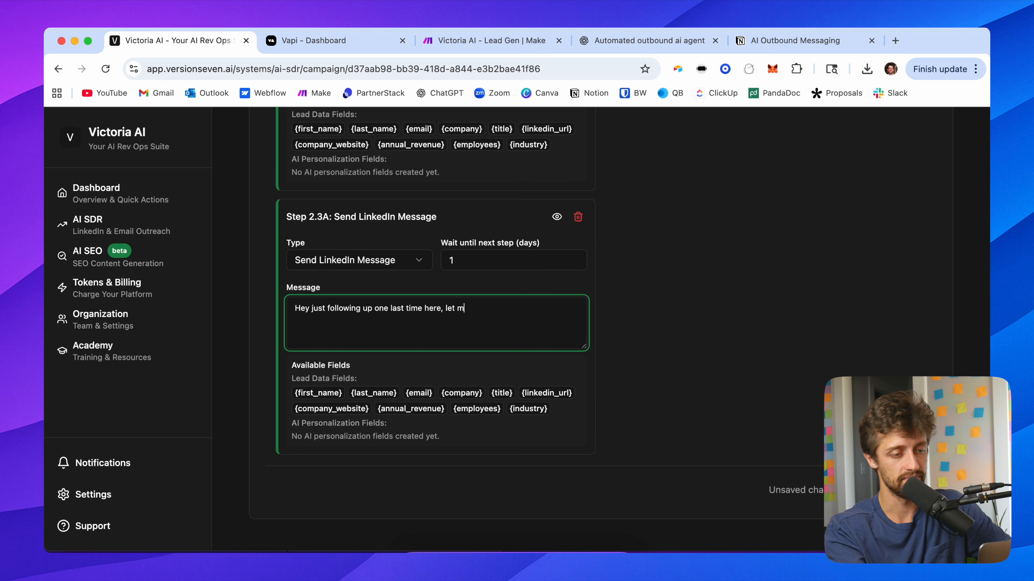
text(e know if you're interes)
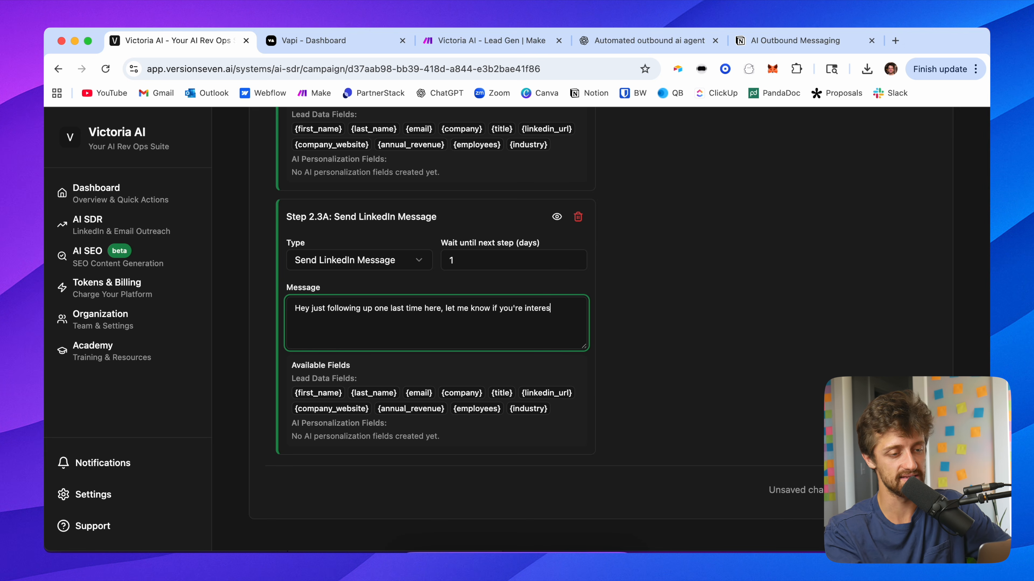
text(ted.)
click(613, 346)
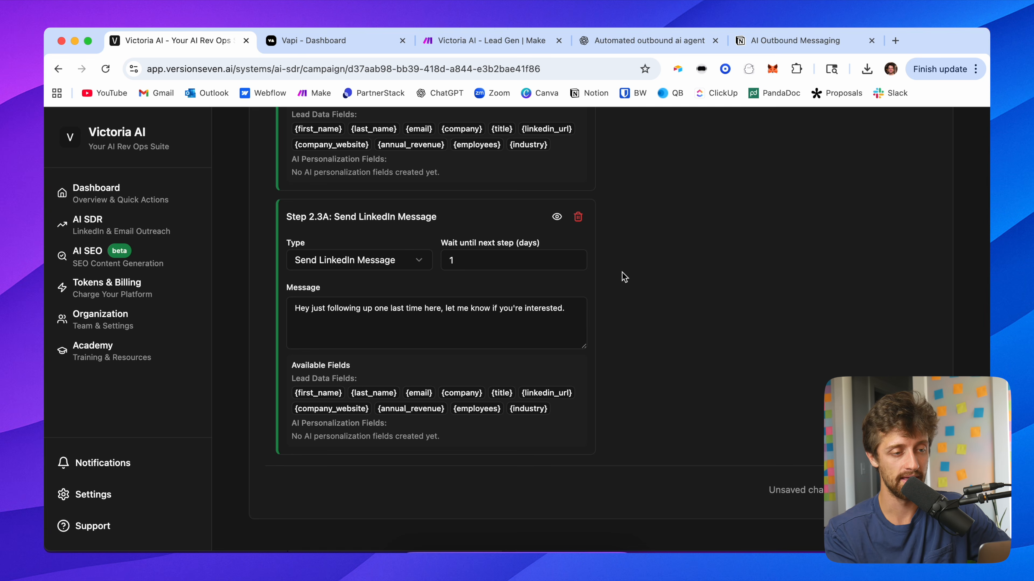
Step: Set the subject of the first Send Email step in the No - Not Connected branch to Quick Demo
scroll(624, 276, up, 15)
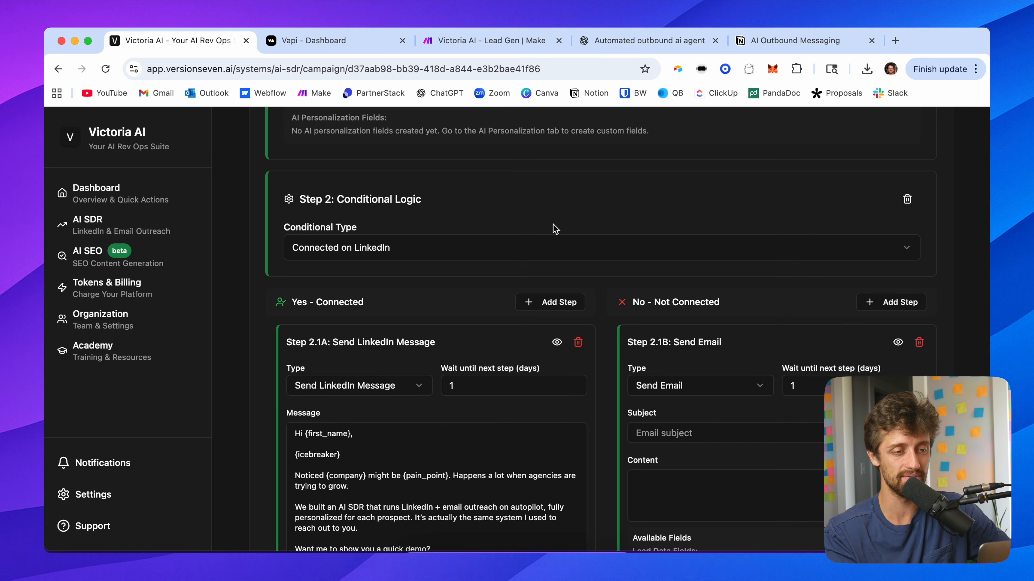
scroll(725, 232, up, 5)
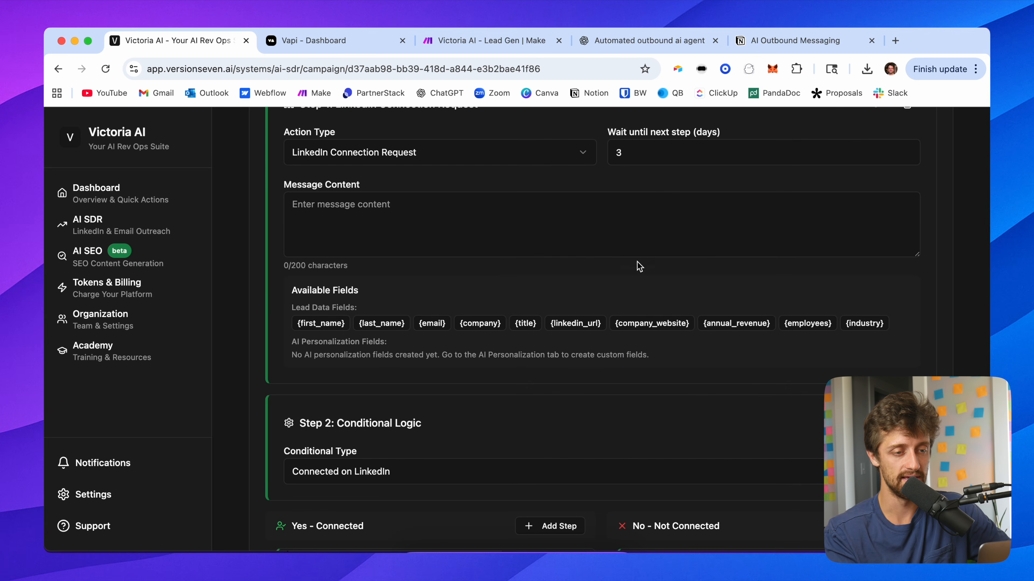
scroll(637, 256, down, 8)
scroll(637, 266, down, 1)
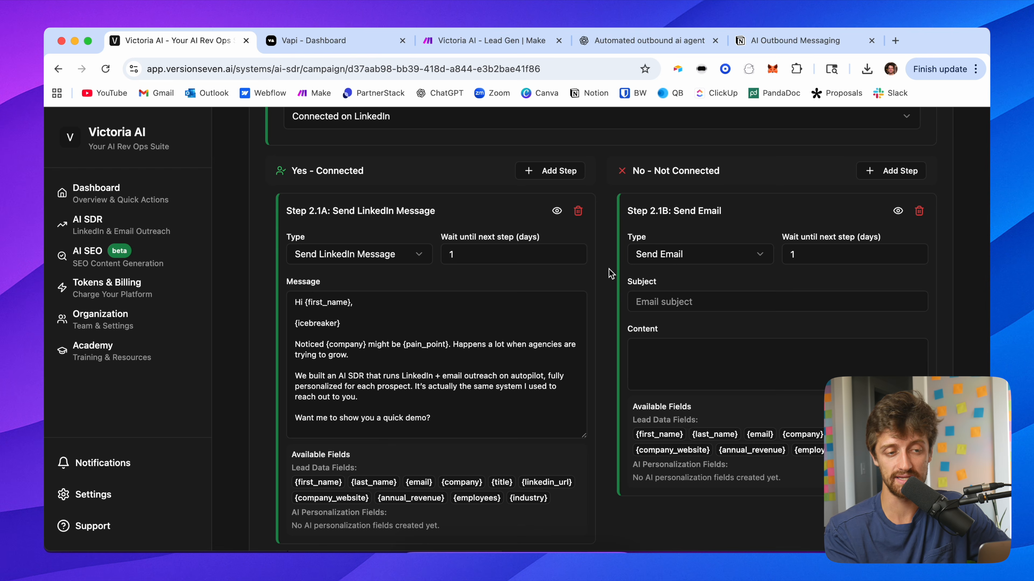
scroll(609, 273, down, 1)
click(891, 153)
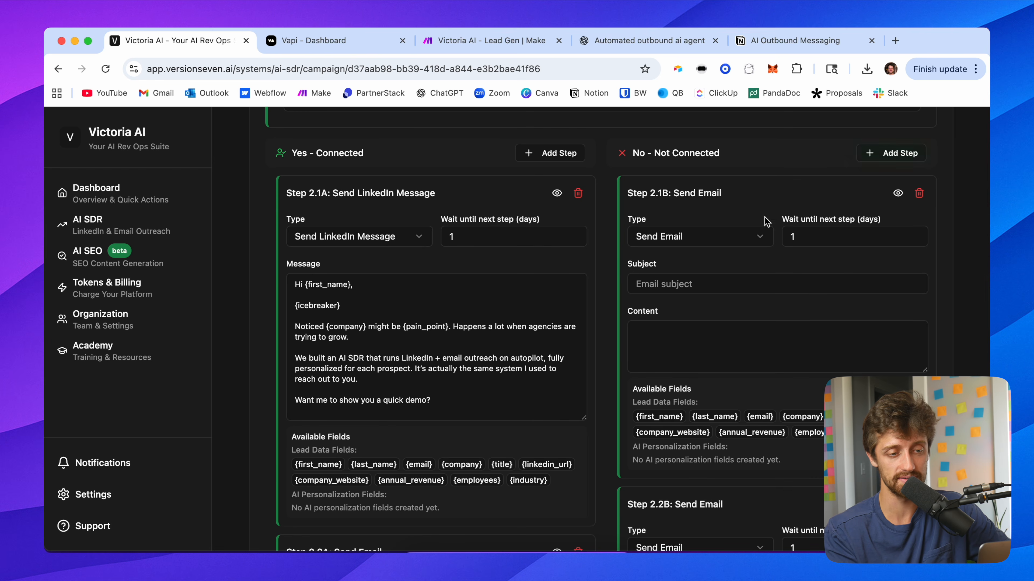
scroll(732, 252, down, 1)
click(724, 264)
text(!u)
key(BackSpace)
key(BackSpace)
text(Quick Dmeo)
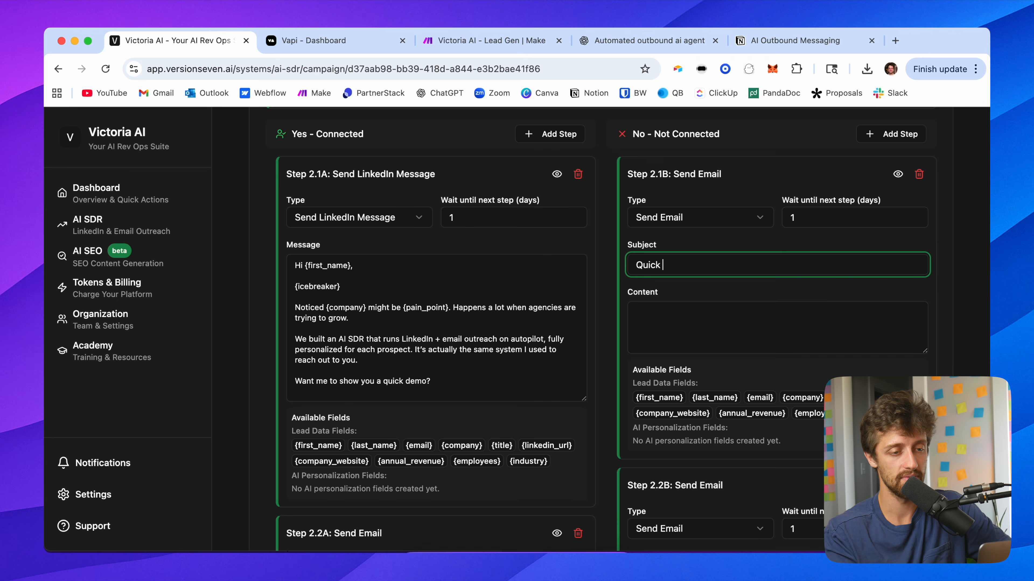
key(BackSpace)
key(BackSpace)
key(BackSpace)
text(emo)
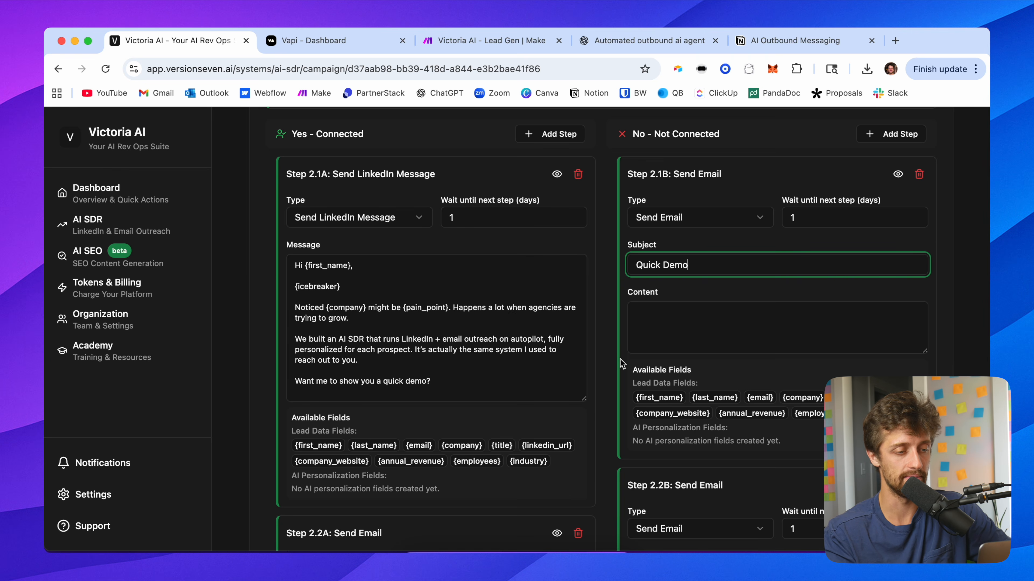
Step: Copy the Yes branch follow-up email body and paste it into the No branch email's content
scroll(622, 362, down, 6)
drag(295, 442, 396, 548)
scroll(614, 311, up, 15)
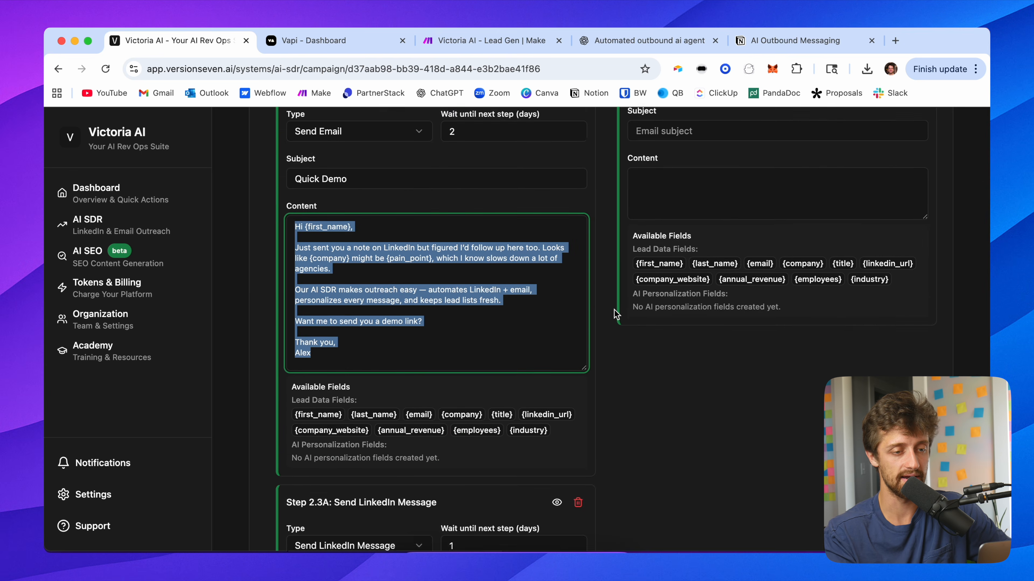
scroll(669, 352, up, 1)
click(680, 277)
key(cmd+v)
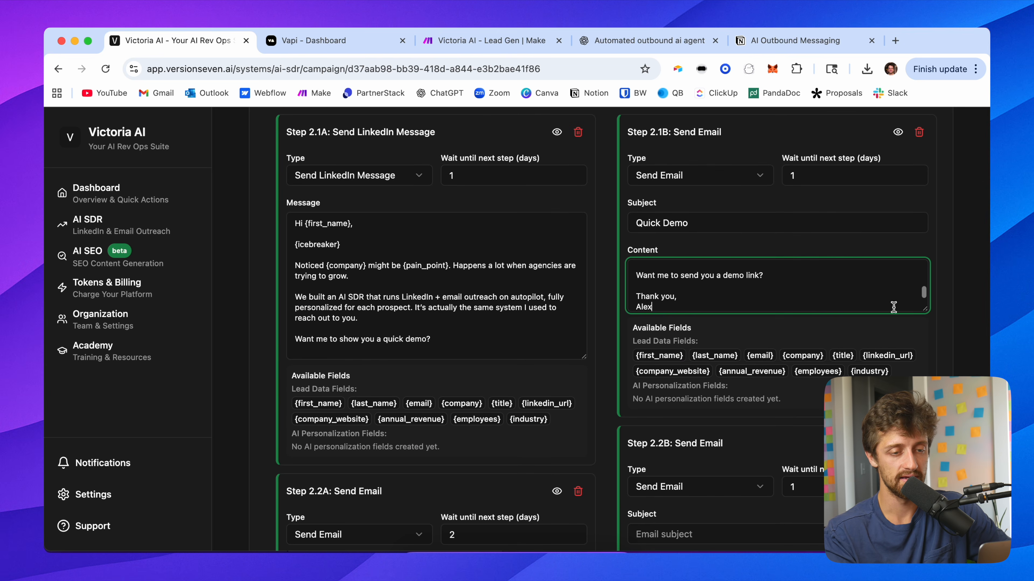
Step: Replace the pasted email's LinkedIn follow-up sentence with {icebreaker} on its own paragraph
drag(924, 314, 923, 484)
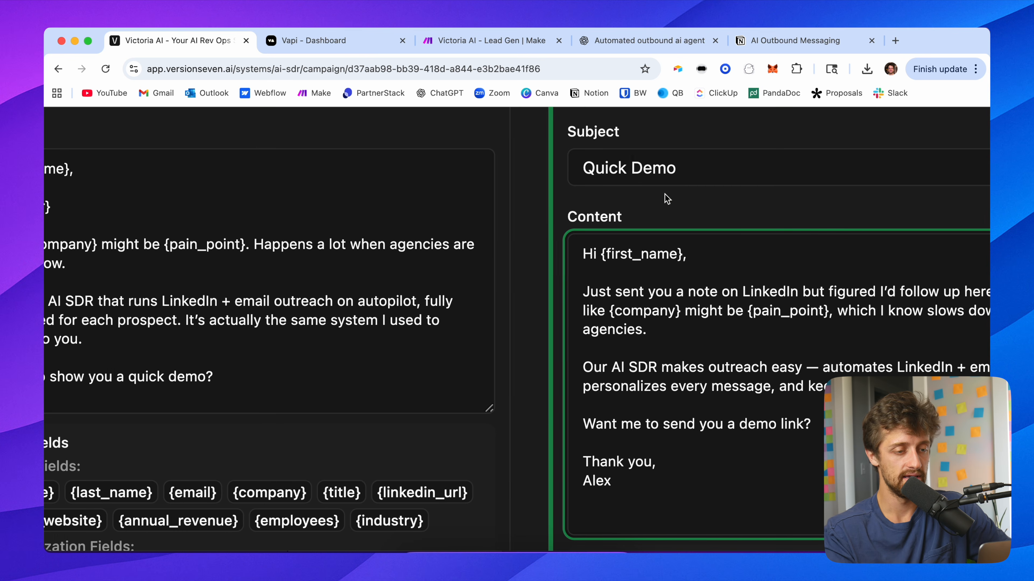
scroll(666, 199, right, 5)
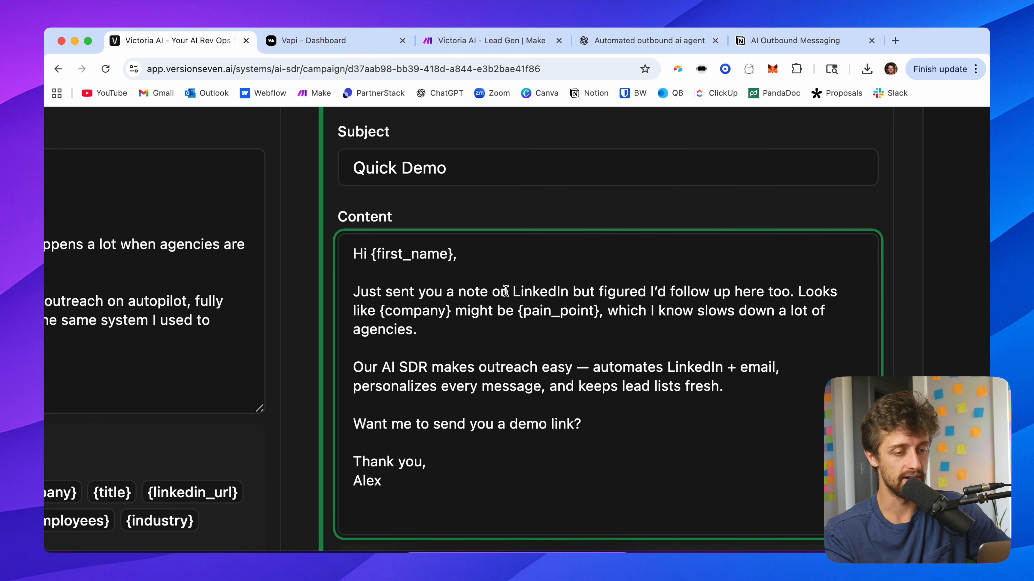
drag(353, 292, 796, 292)
key(BackSpace)
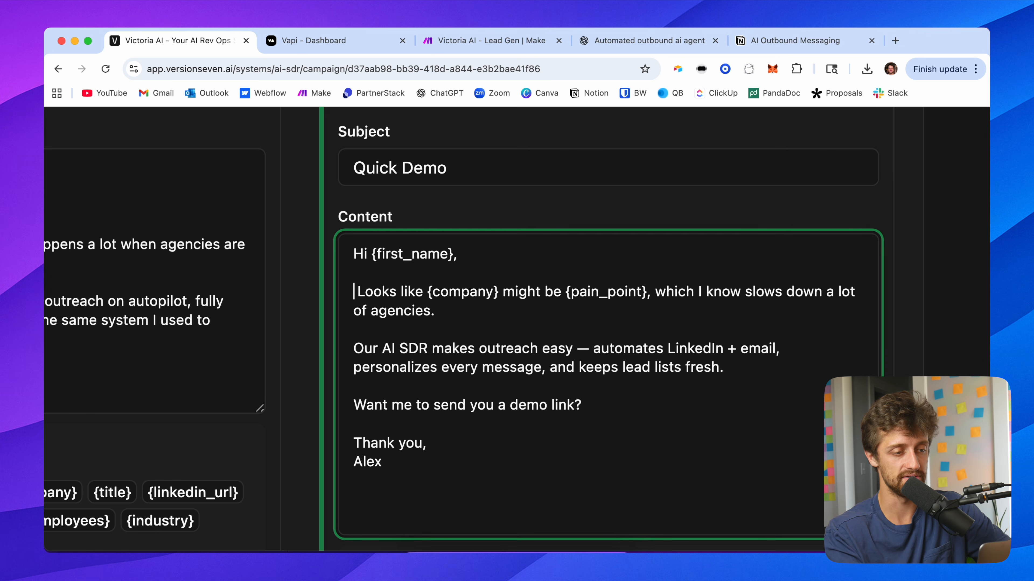
text({iceb)
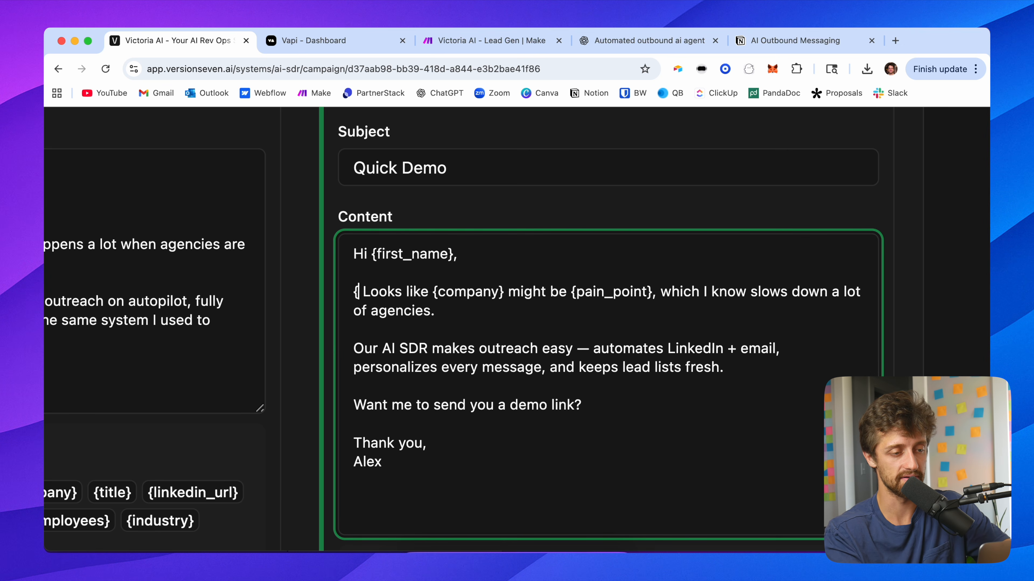
text(reaker})
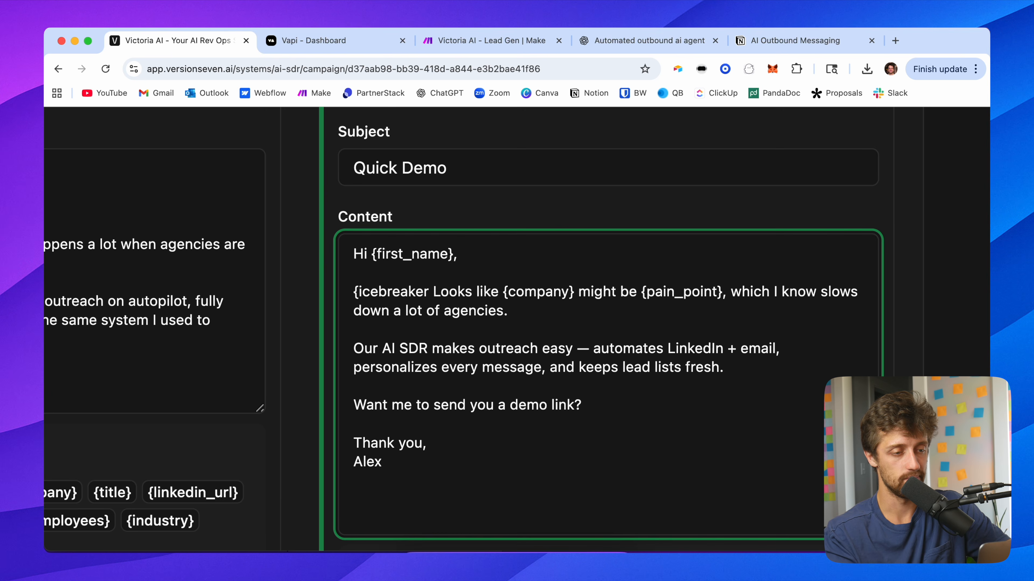
key(Return)
key(Return)
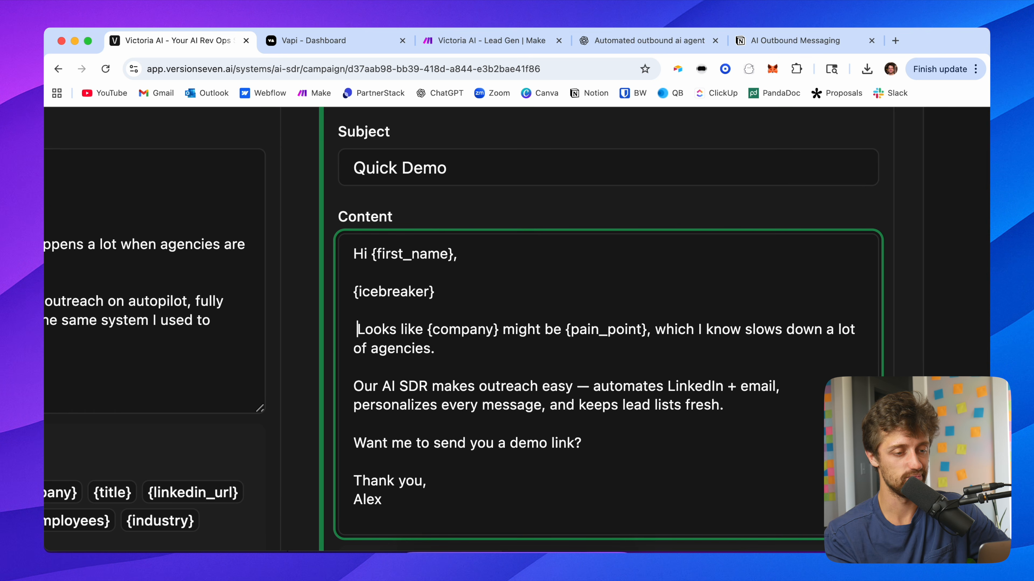
key(Delete)
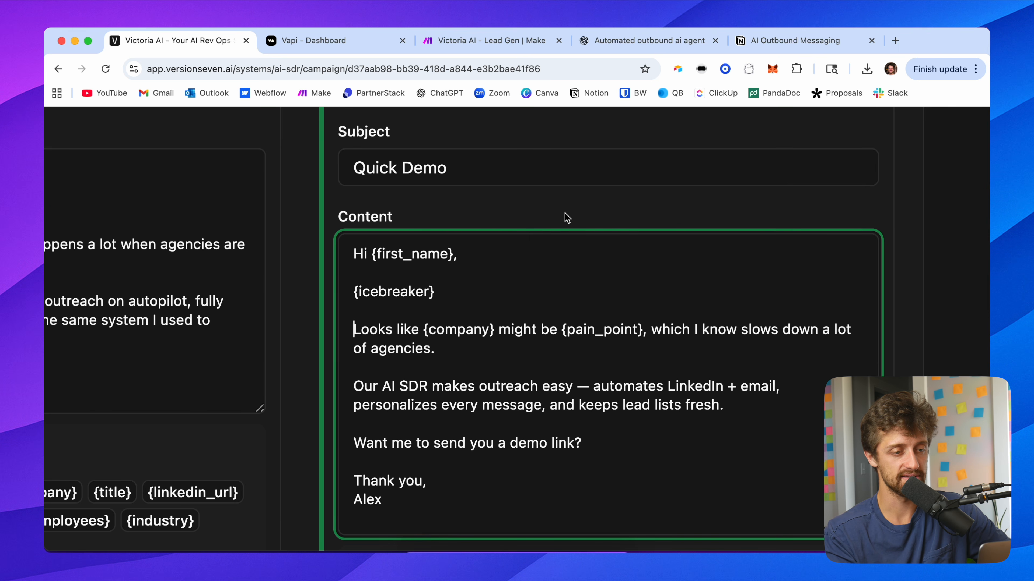
Step: Set the No branch email's wait until next step to 2 days
scroll(565, 213, down, 5)
scroll(595, 213, down, 3)
click(812, 174)
click(773, 147)
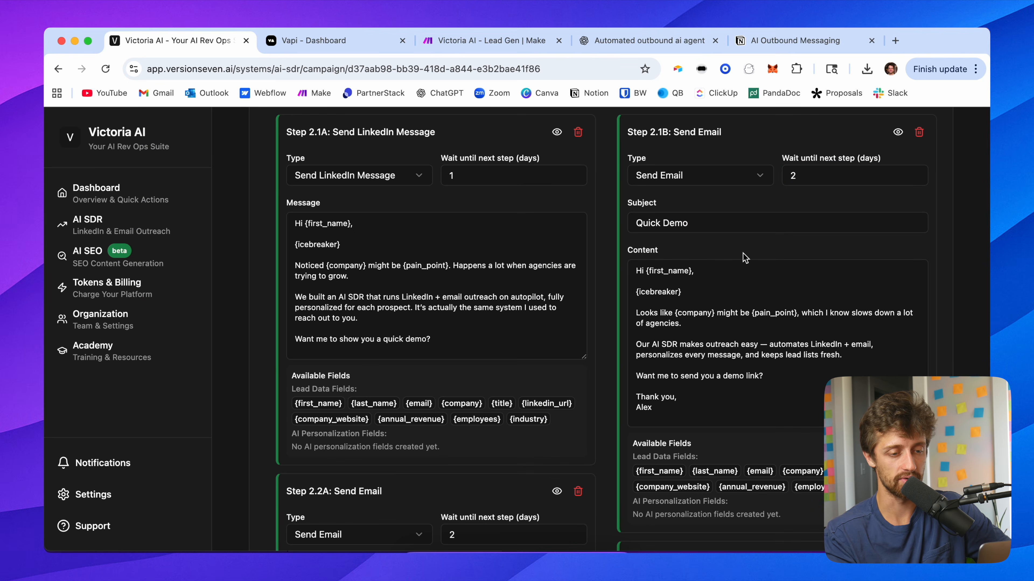
Step: Review the whole sequence from the connection request through both branches' steps
scroll(627, 294, down, 8)
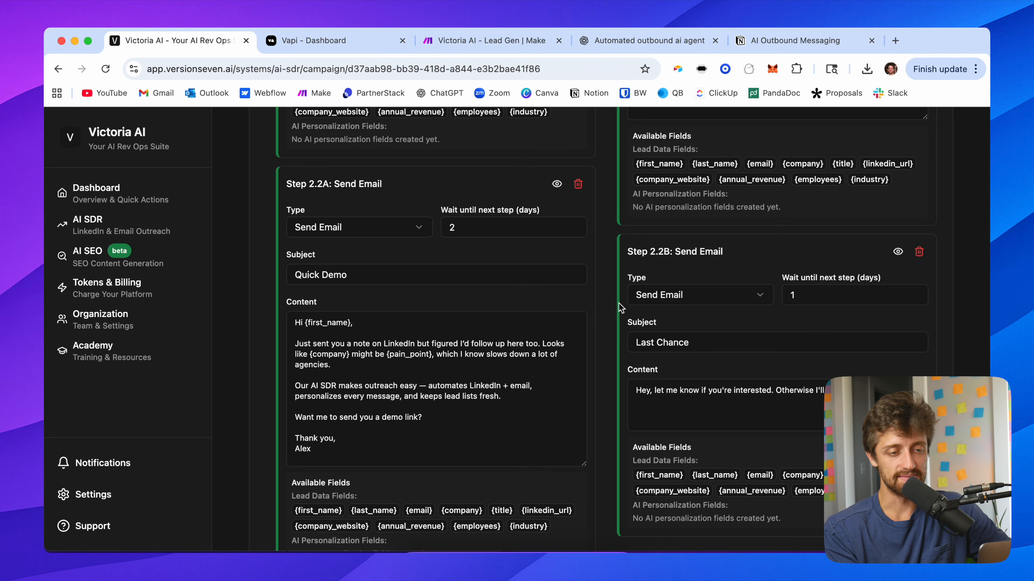
scroll(626, 299, up, 3)
scroll(625, 300, up, 5)
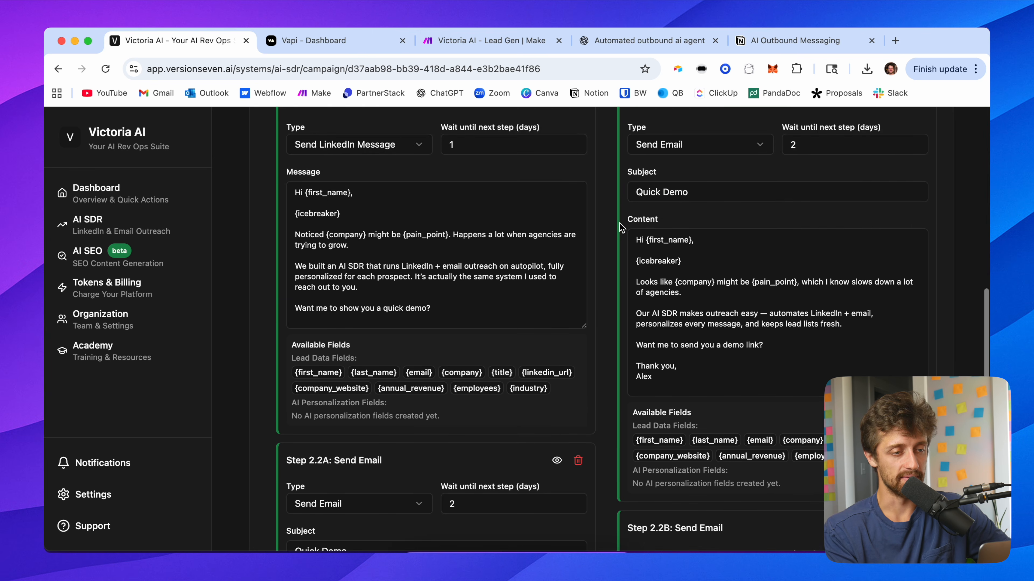
scroll(617, 245, up, 10)
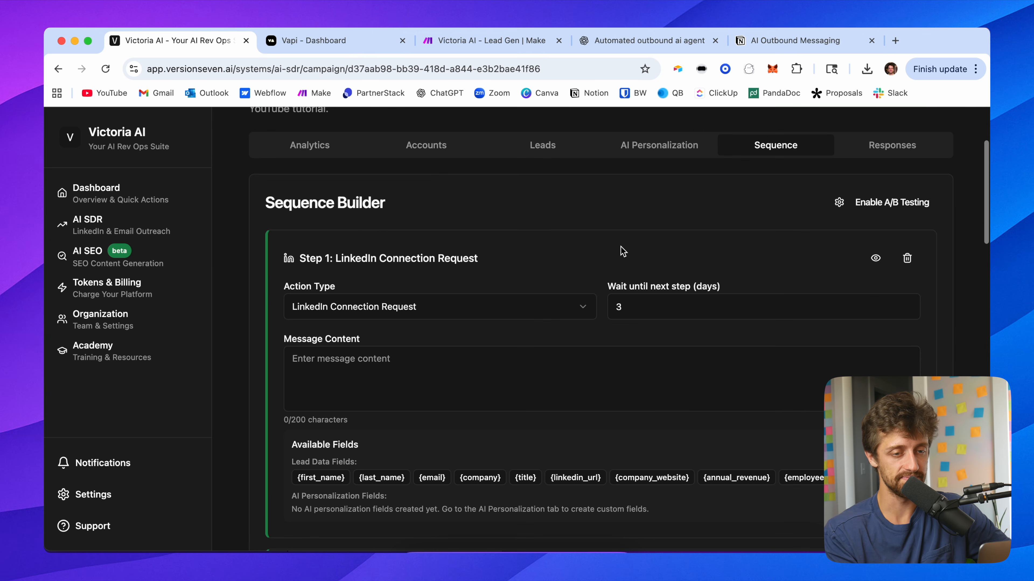
scroll(617, 266, down, 10)
scroll(618, 260, up, 15)
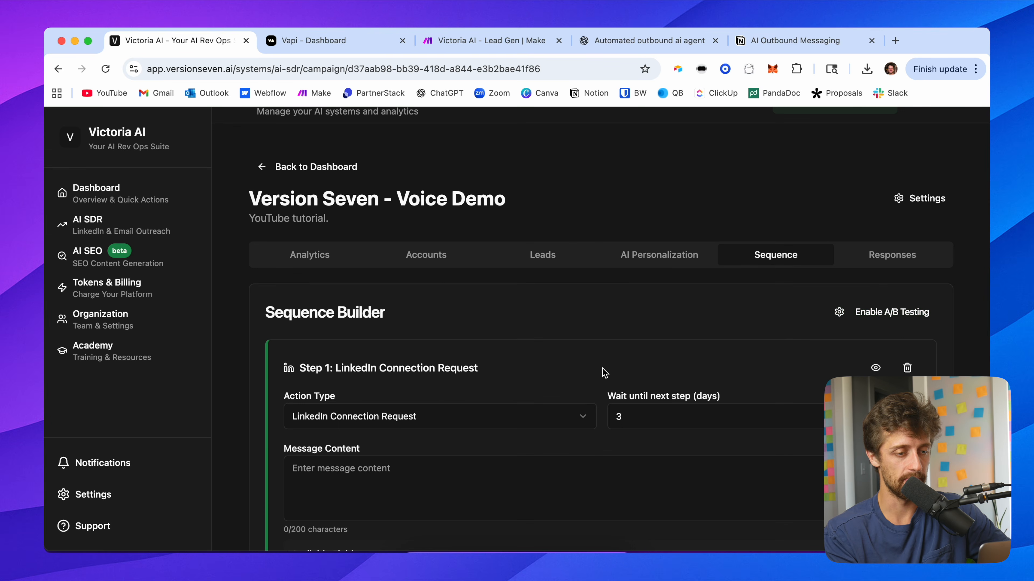
scroll(604, 371, down, 10)
scroll(604, 373, down, 10)
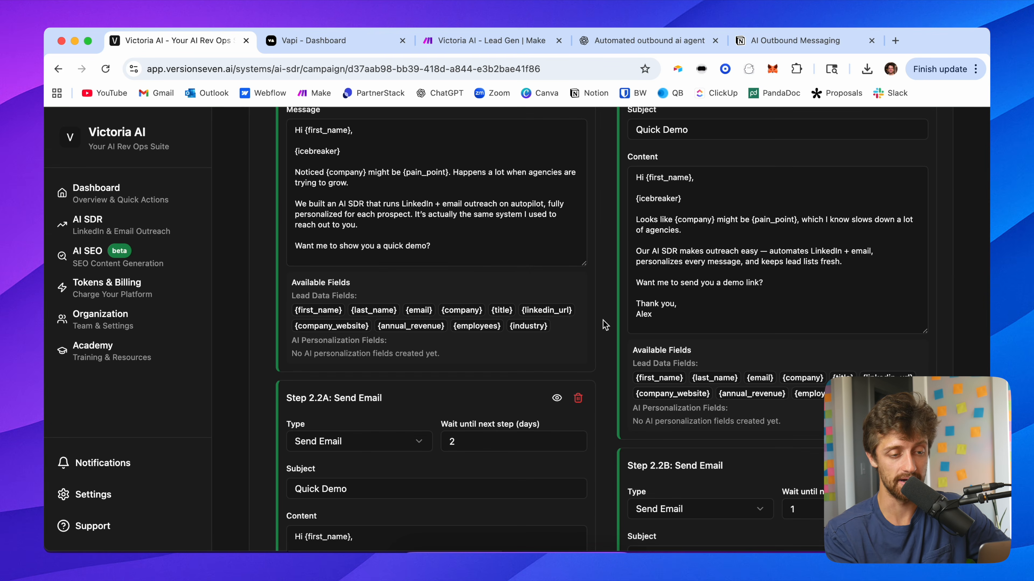
scroll(607, 330, down, 10)
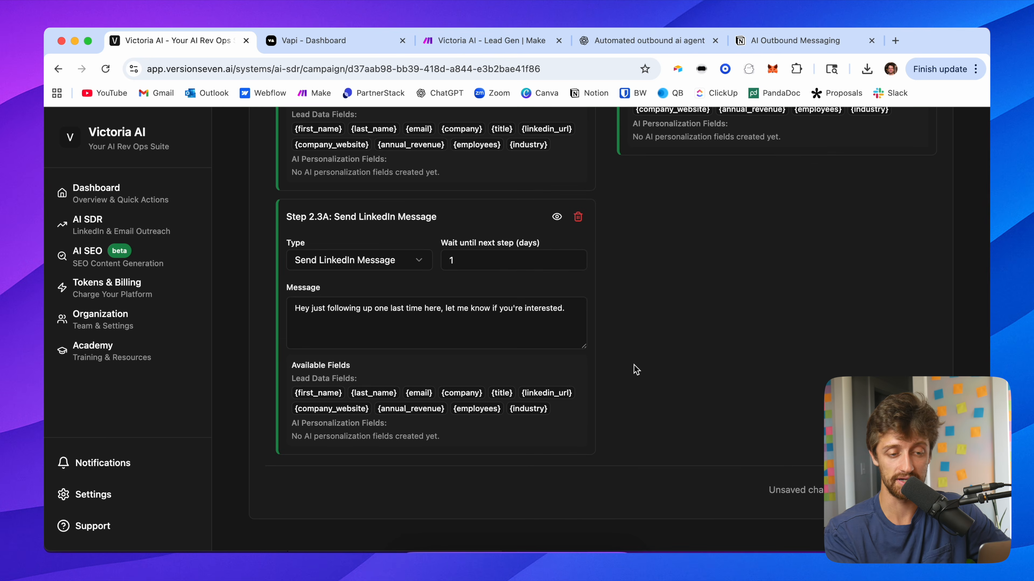
scroll(619, 224, up, 15)
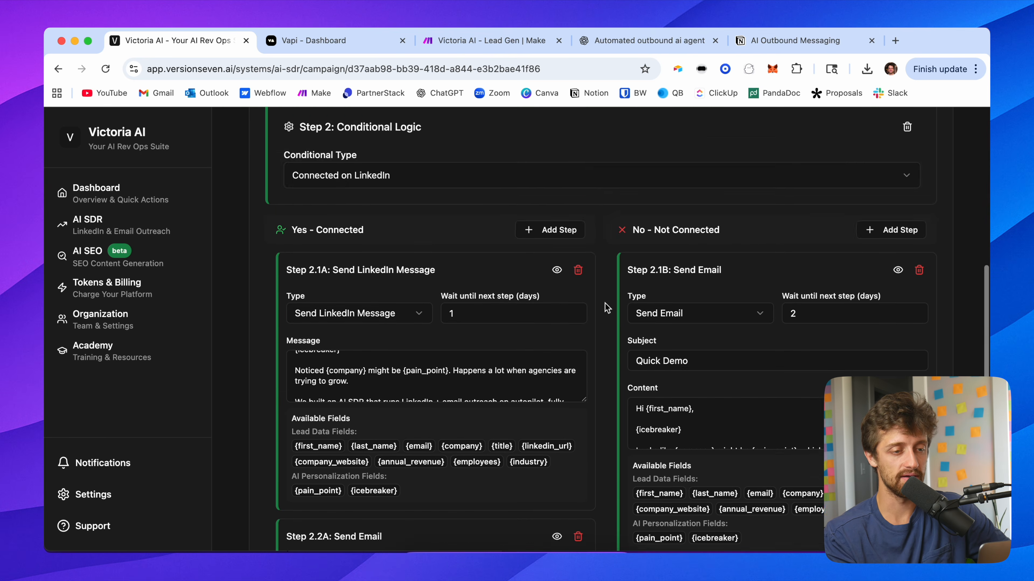
Step: Enlarge the Yes branch LinkedIn message field to show its full text
scroll(618, 224, down, 3)
scroll(619, 224, up, 2)
drag(584, 323, 594, 429)
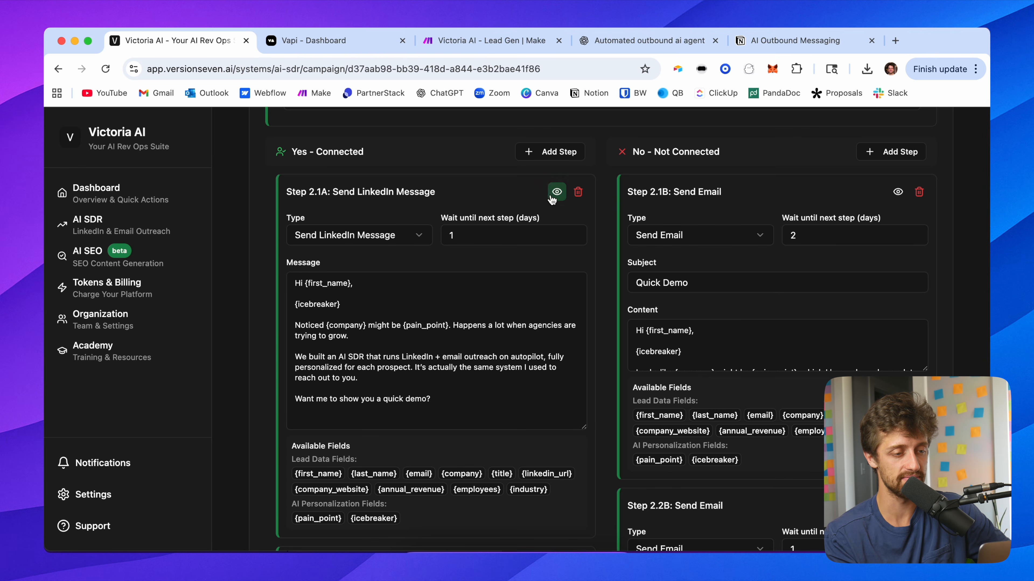
drag(433, 397, 292, 280)
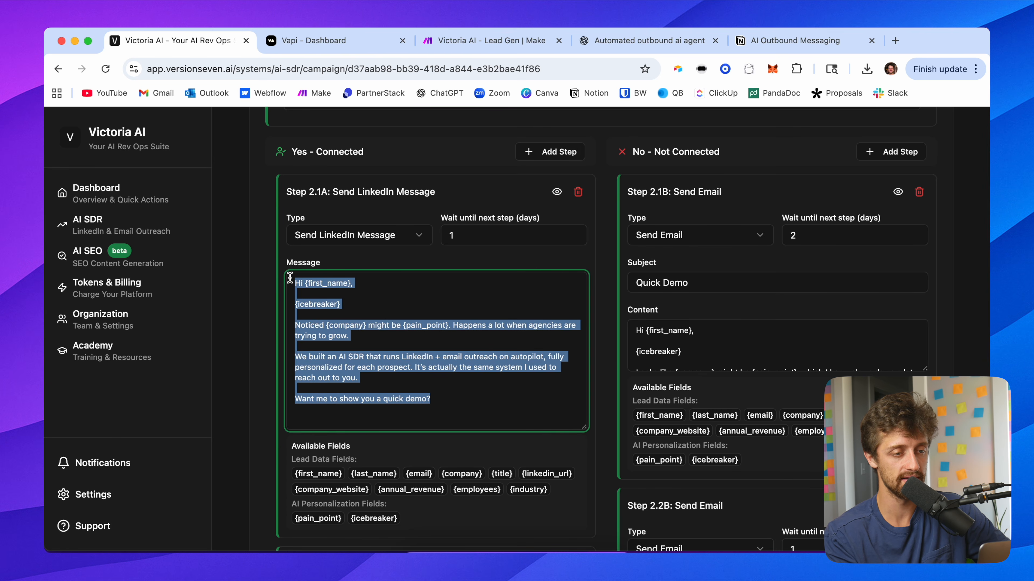
Step: Open the Yes branch LinkedIn message preview and generate the AI fields for the sample lead
click(556, 193)
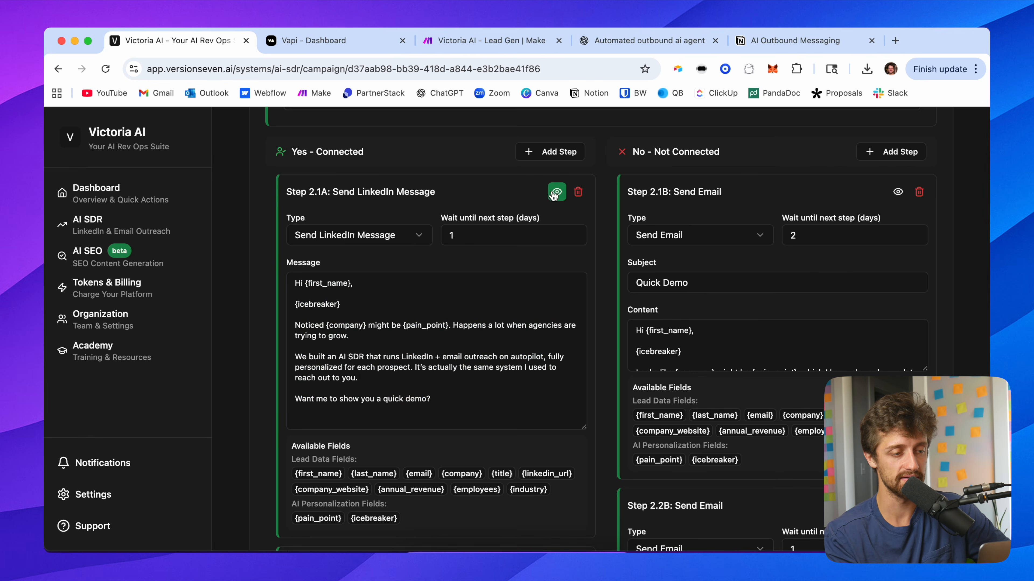
scroll(523, 329, down, 5)
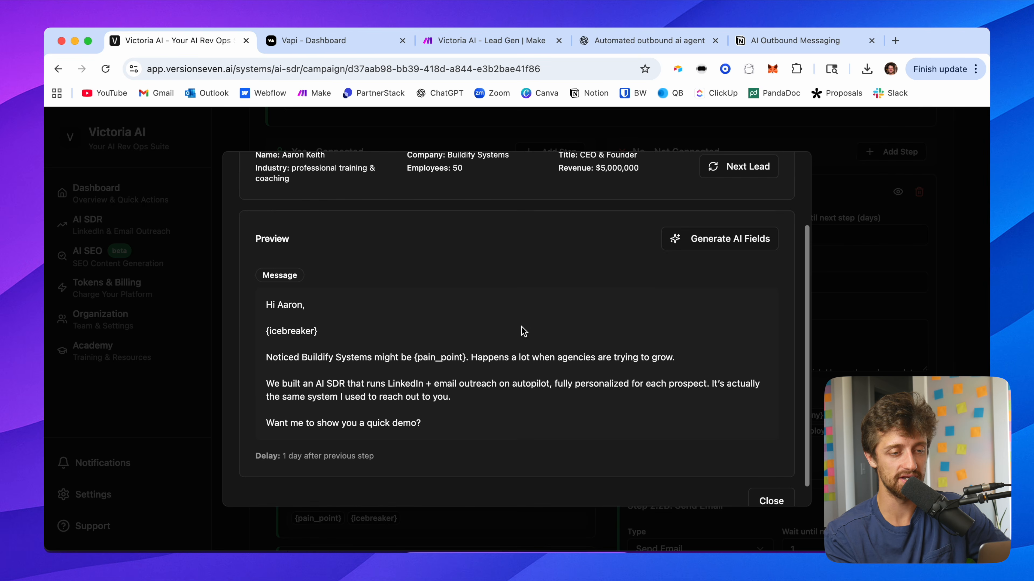
click(717, 245)
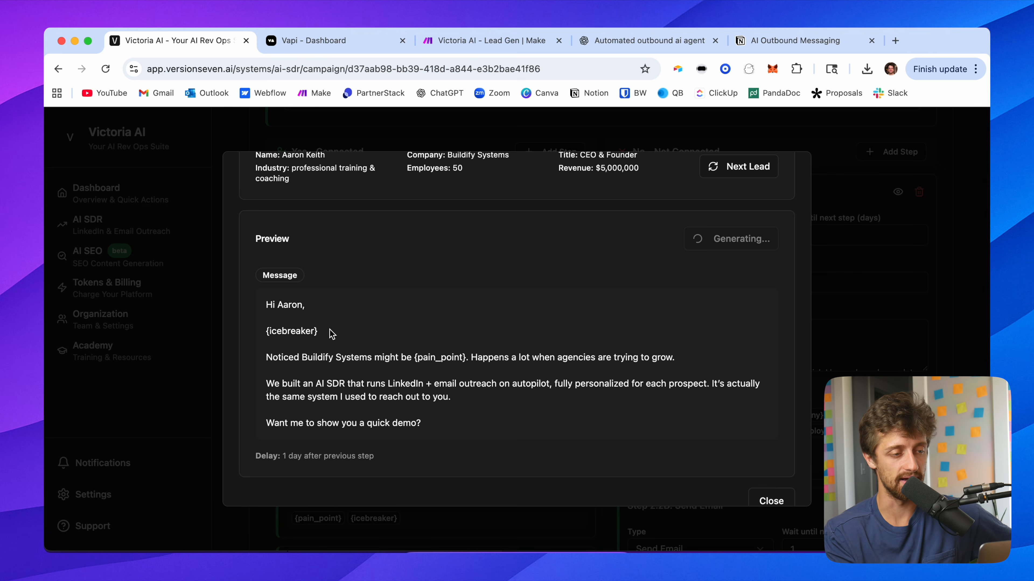
drag(326, 336, 259, 336)
drag(473, 360, 412, 357)
click(474, 421)
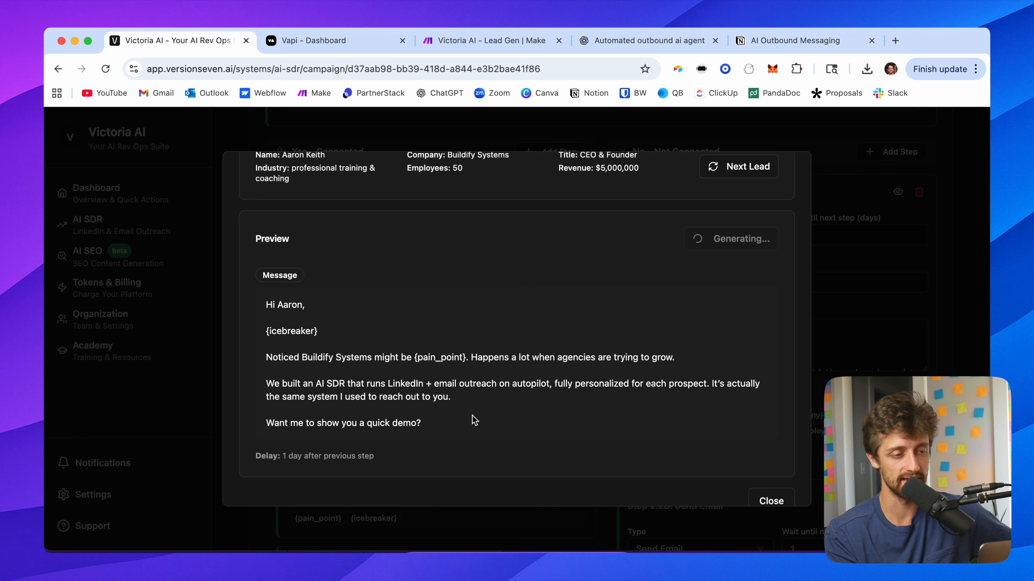
Step: Read through the personalized preview message, then close the preview
scroll(513, 378, down, 1)
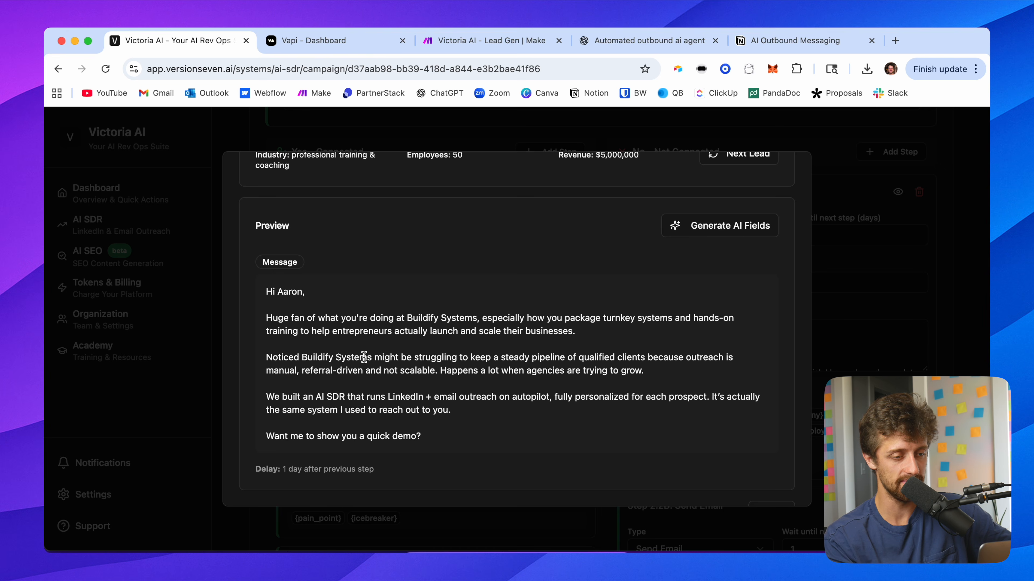
scroll(530, 389, up, 5)
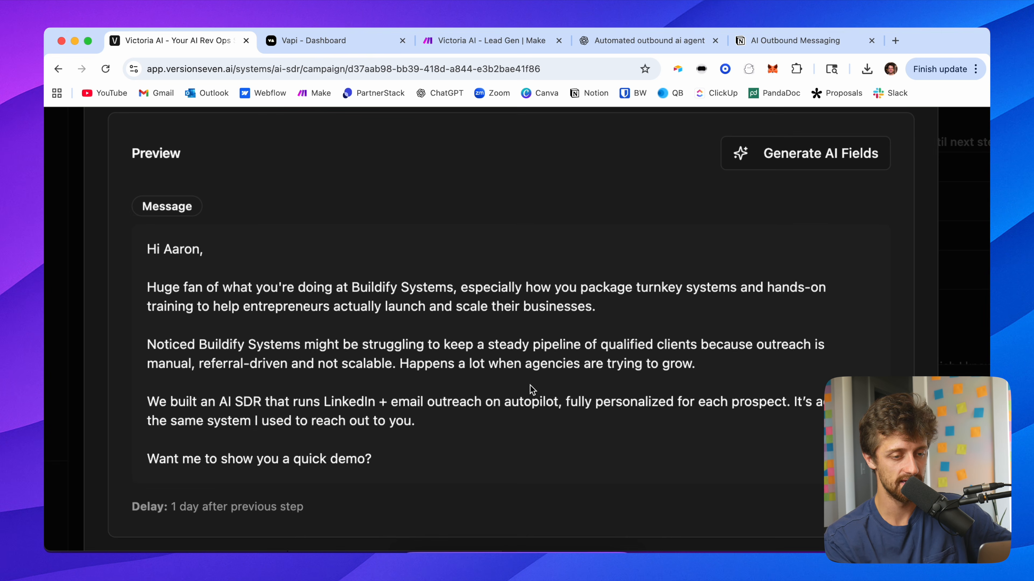
scroll(720, 349, down, 1)
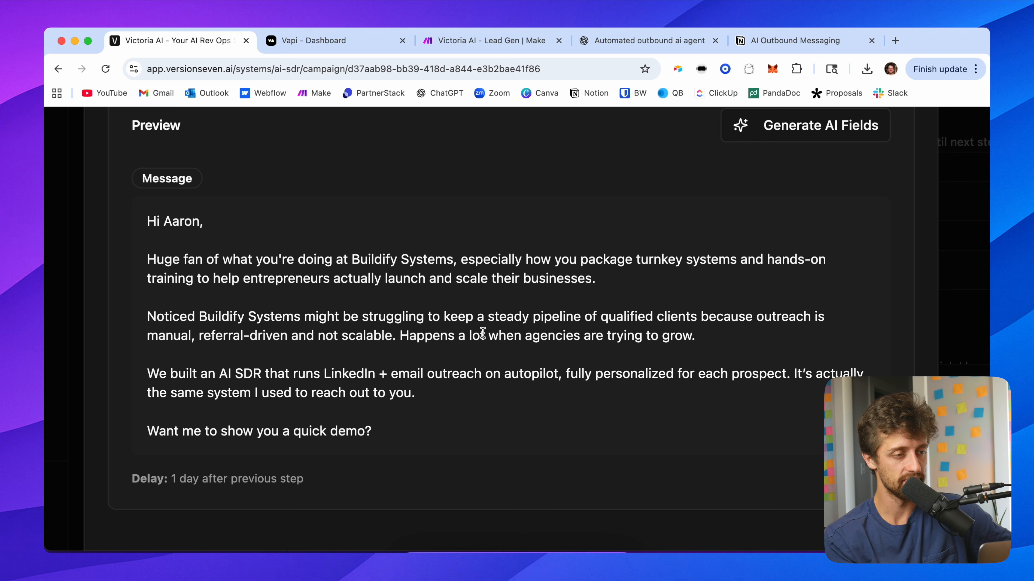
scroll(543, 336, down, 5)
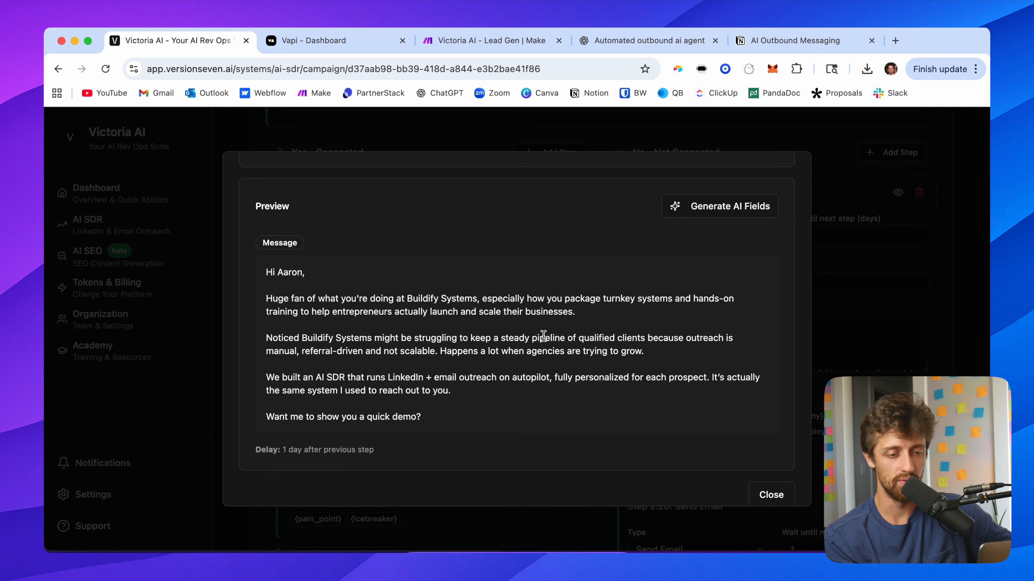
click(767, 493)
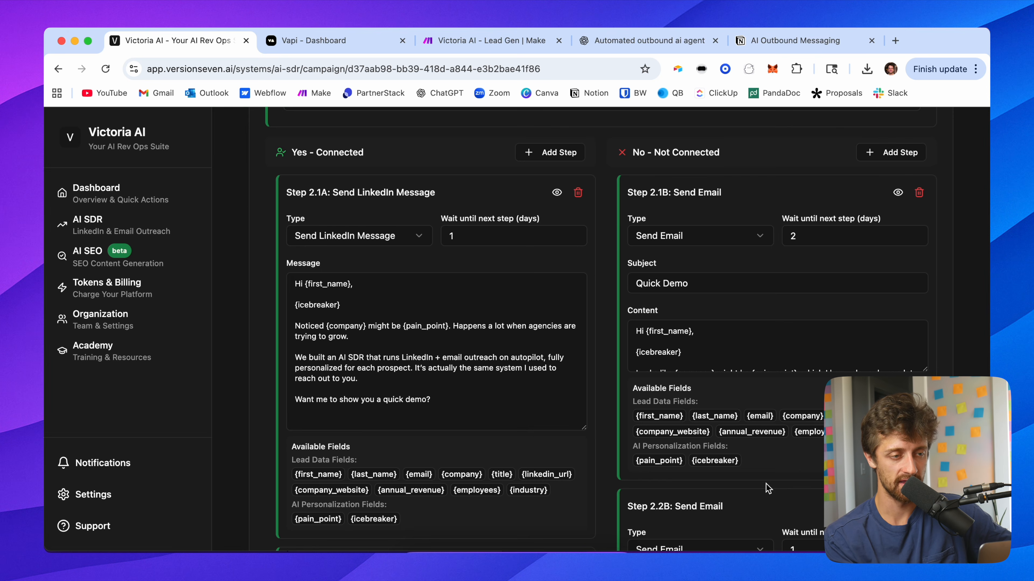
Step: Go to the campaign's Responses section and enable the AI Responder
scroll(607, 262, up, 10)
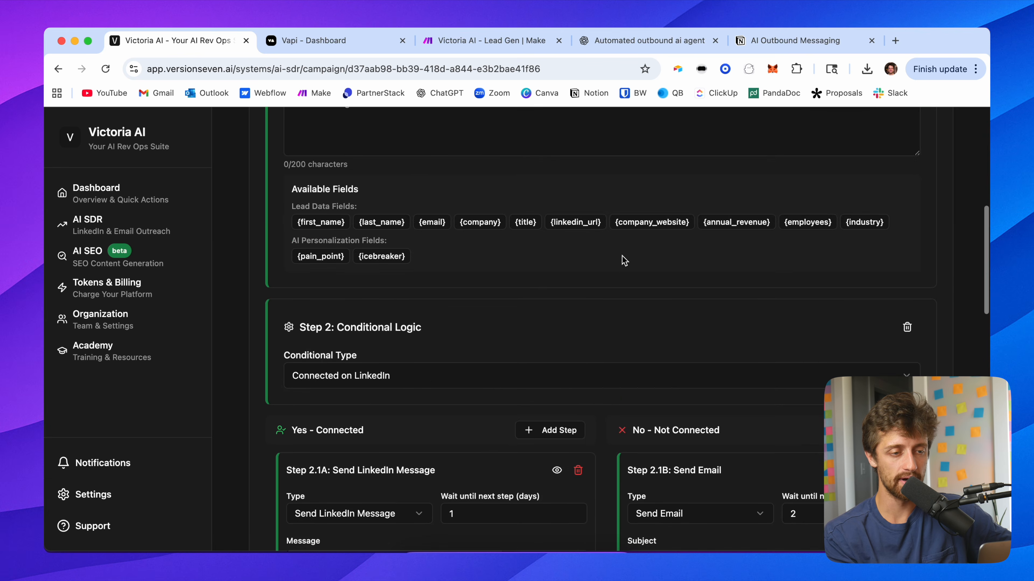
scroll(602, 220, up, 3)
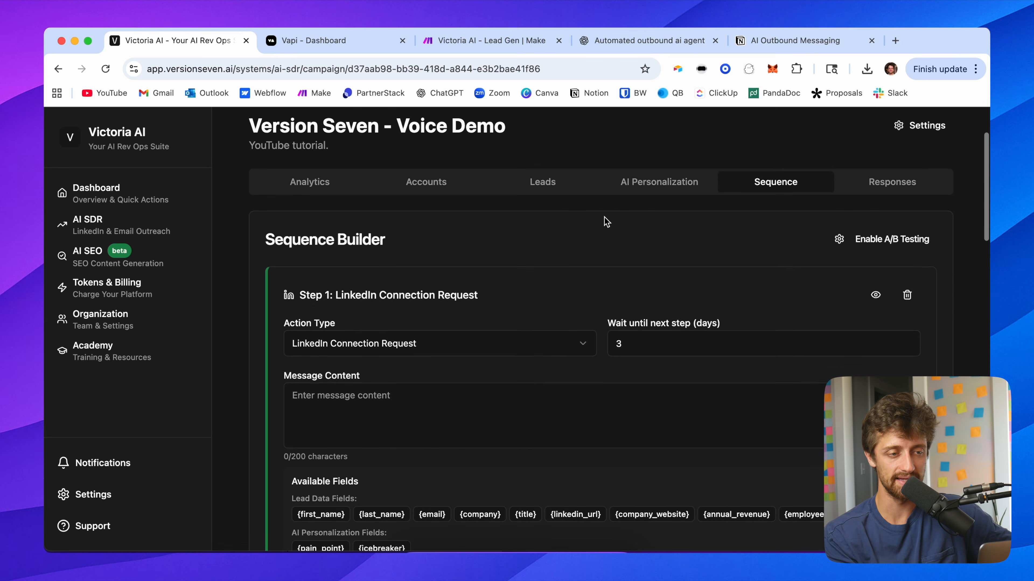
click(552, 192)
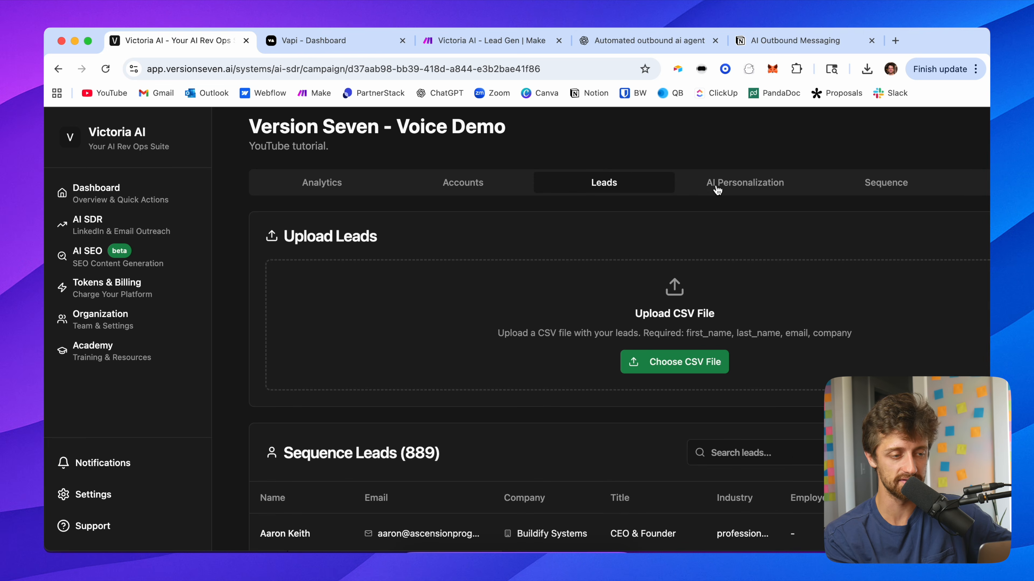
click(717, 190)
click(767, 240)
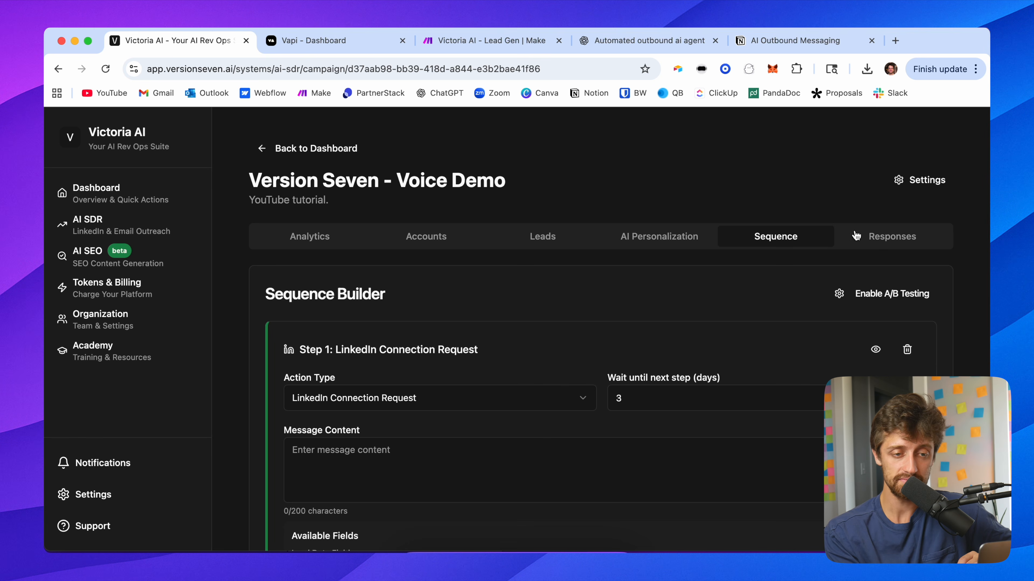
click(879, 243)
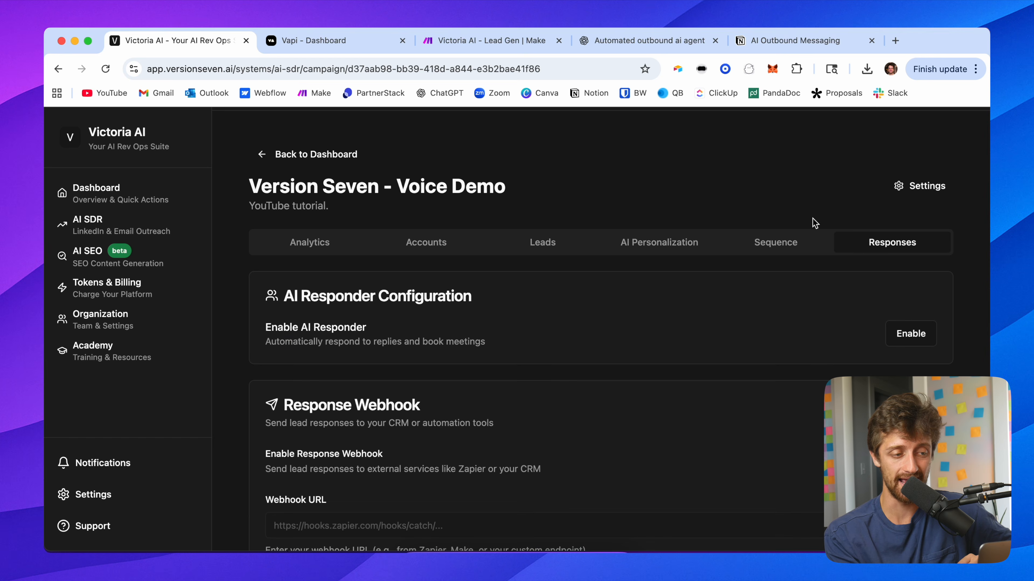
scroll(761, 205, down, 2)
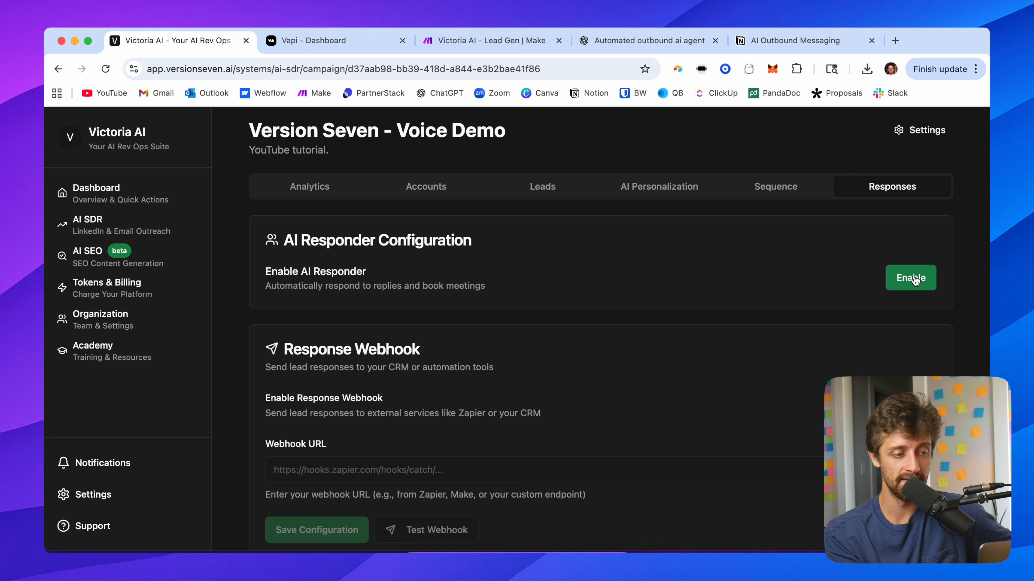
scroll(852, 293, down, 1)
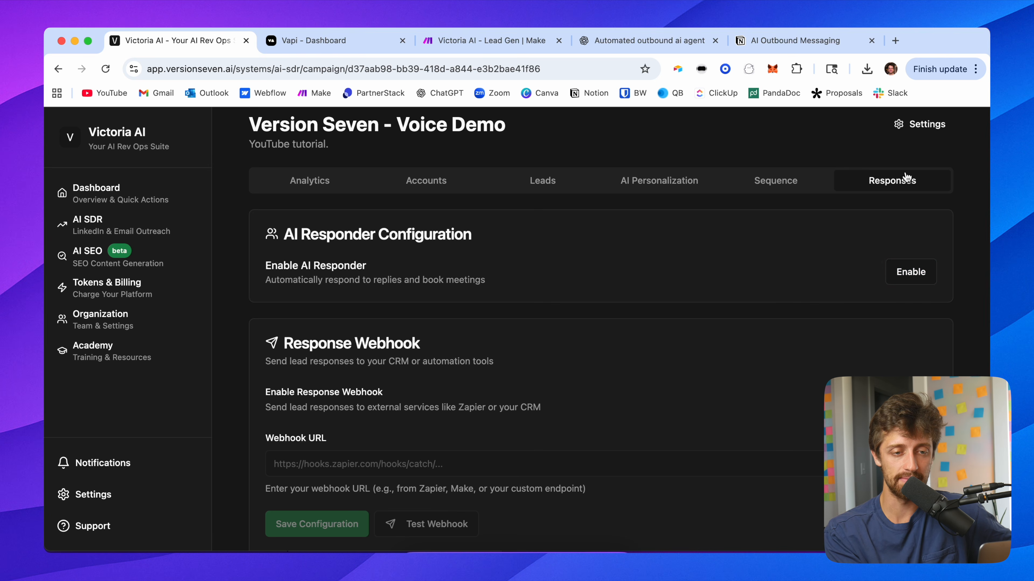
click(910, 272)
Step: Paste the Calendly booking page link into the responder's calendar link field
scroll(731, 266, down, 2)
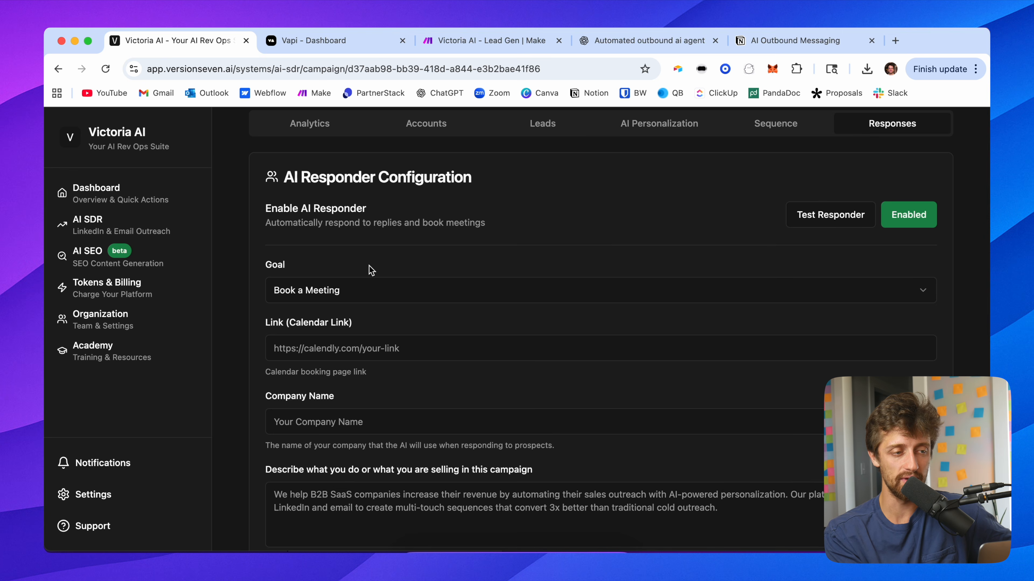
scroll(336, 292, down, 2)
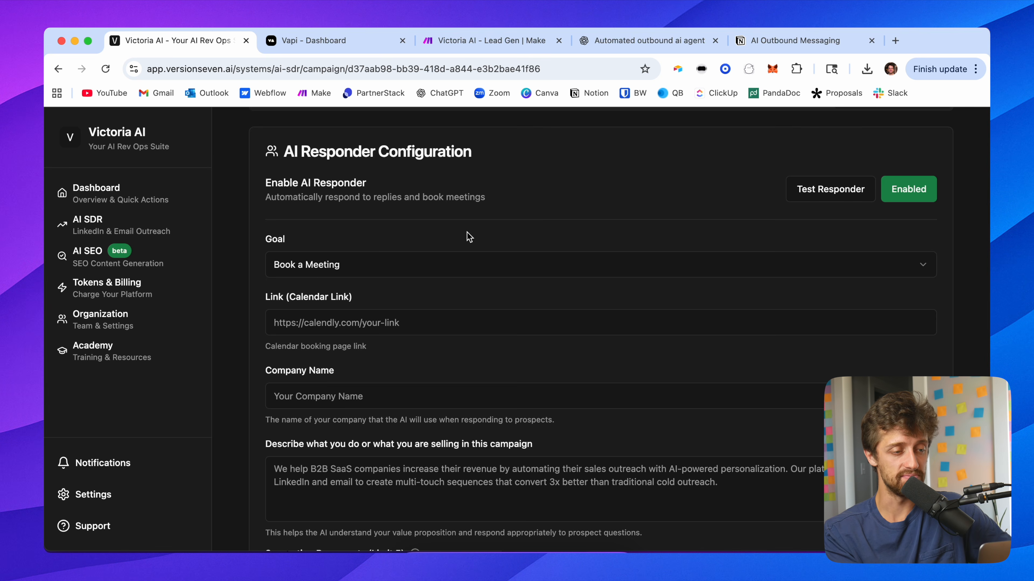
click(336, 323)
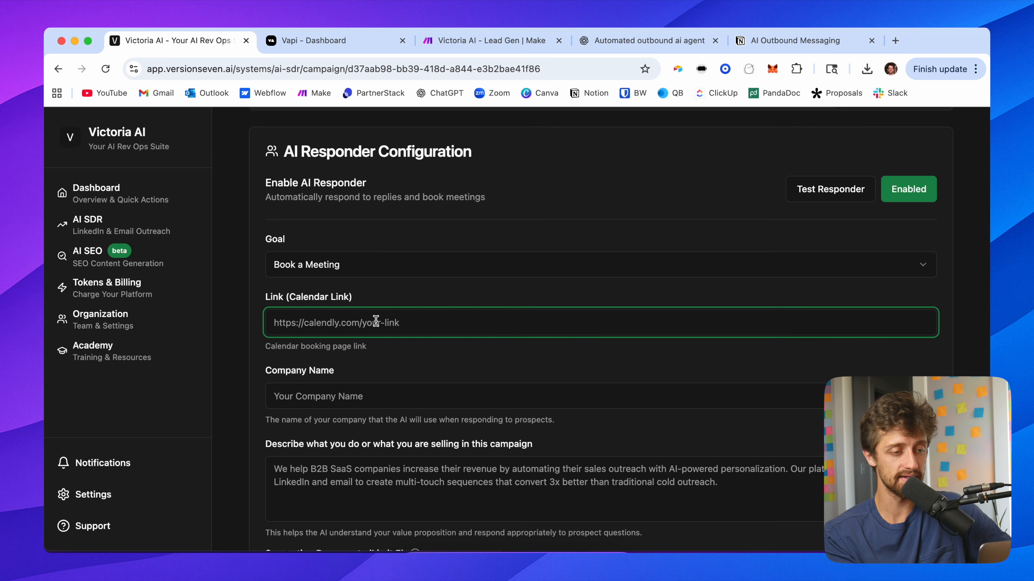
click(414, 306)
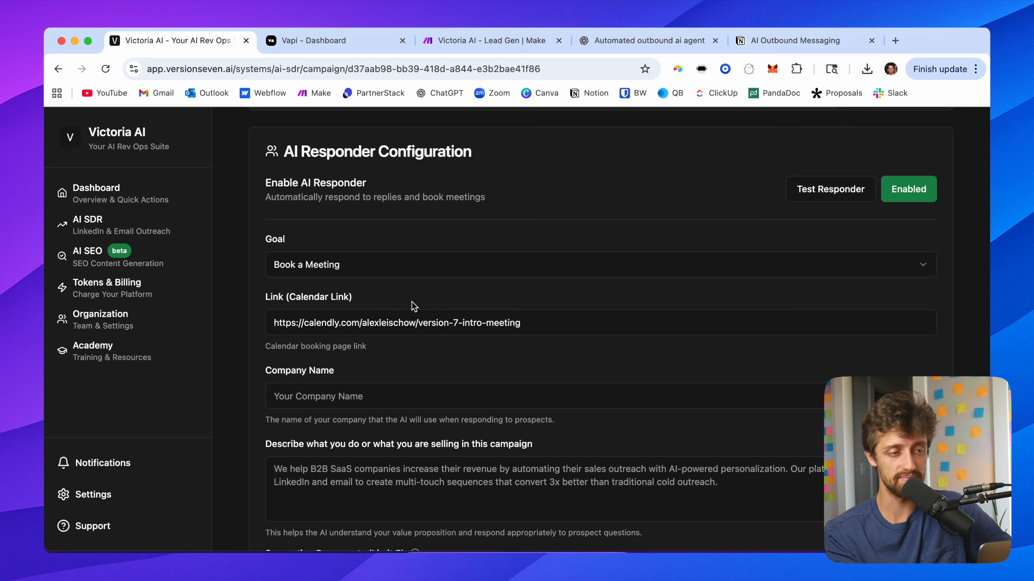
triple_click(494, 325)
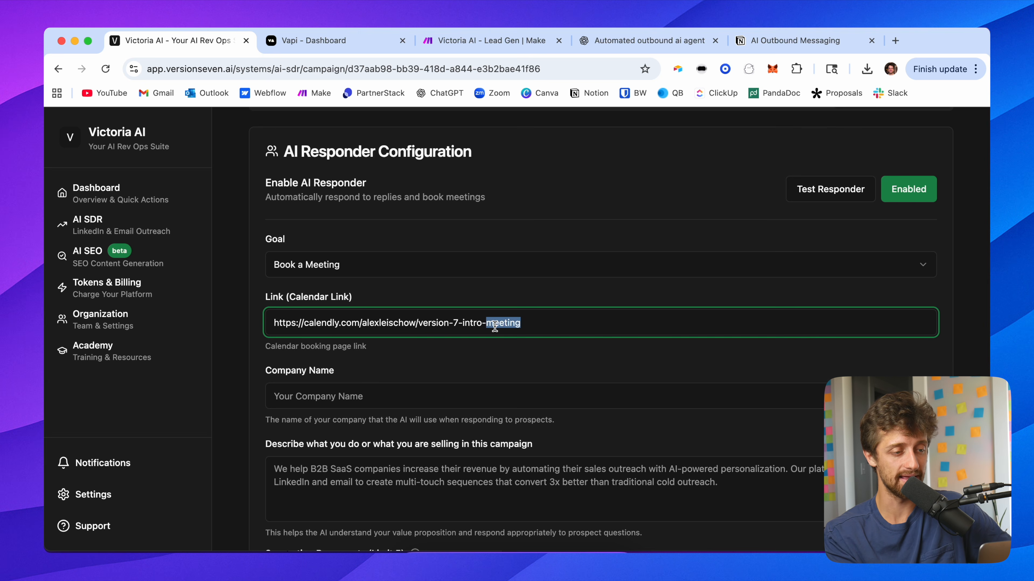
click(435, 227)
Step: Set the responder's company name to Version Seven
click(385, 391)
text(VErsio)
key(BackSpace)
key(BackSpace)
text(ersion Seven)
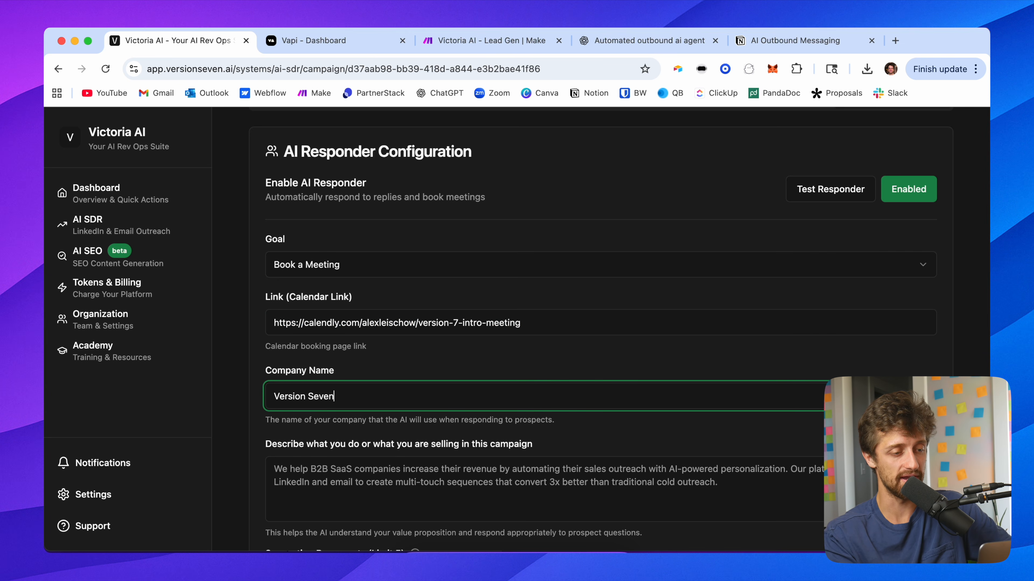
click(484, 247)
Step: Describe the campaign offer as "We're trying to sell an AI SDR product that helps B2B clients book meetings on auto-pilot."
scroll(484, 247, down, 3)
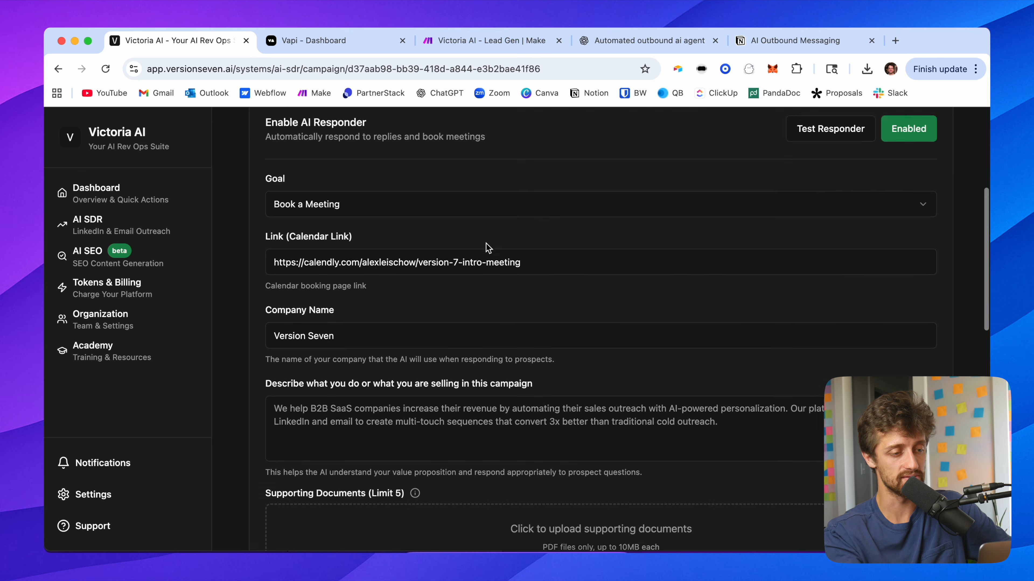
click(371, 362)
text(We're)
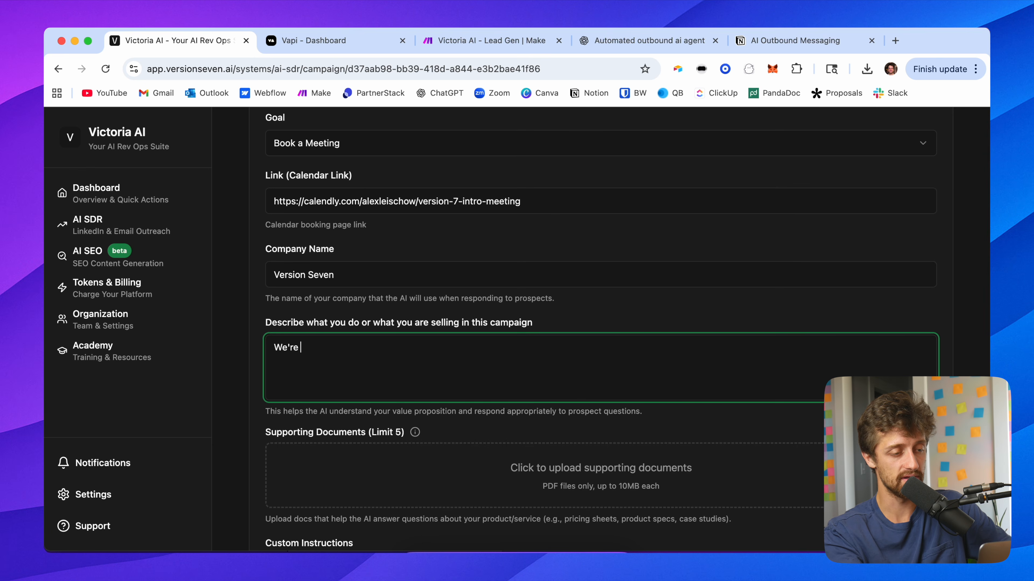
text( tryign to)
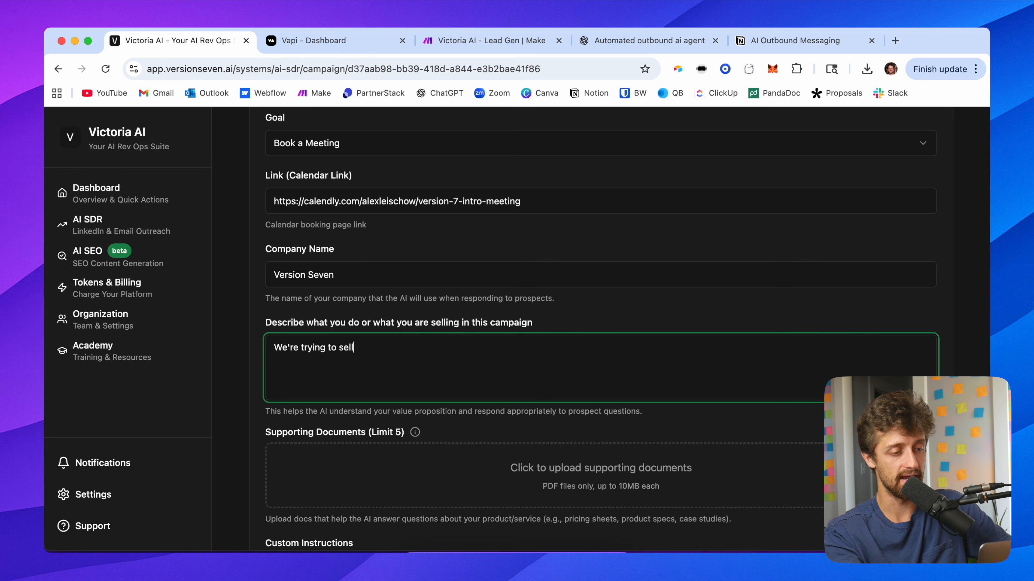
text( sell an AI SDR product that helps)
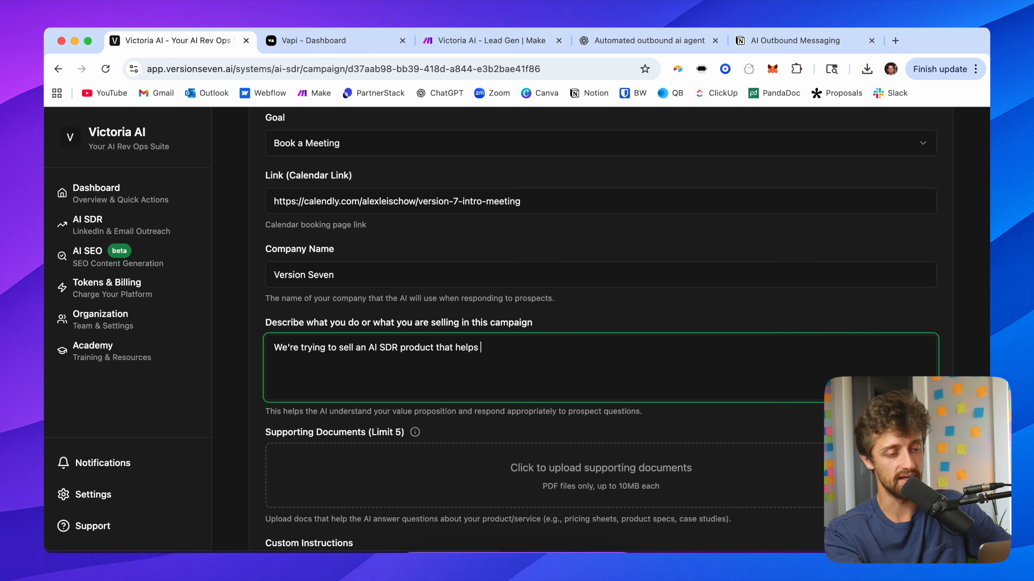
text( B2B clients )
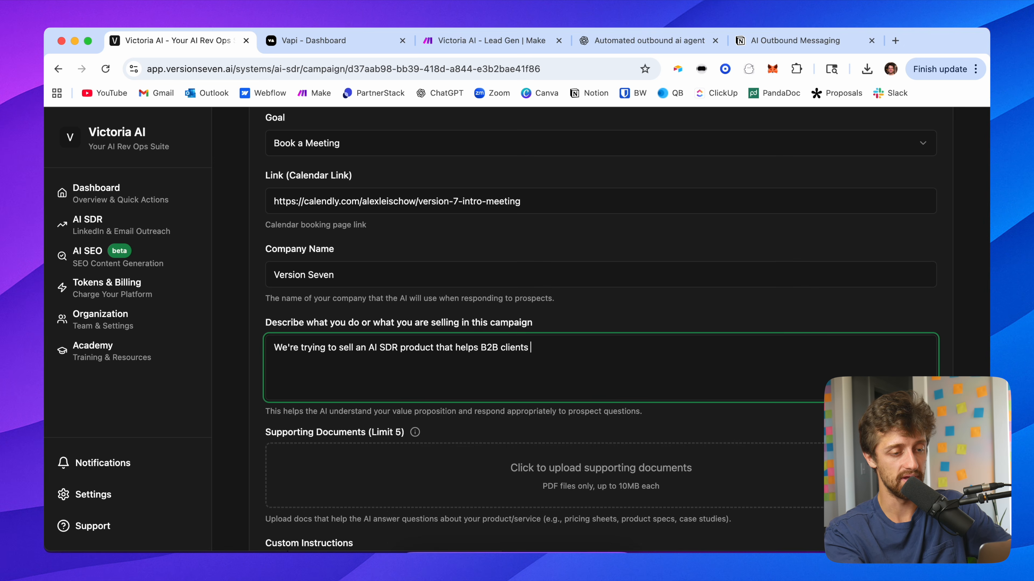
text(book meetings on auto-pilot.)
click(571, 314)
Step: Upload the AI SDR FAQ file from the Desktop as a supporting document
scroll(573, 313, down, 1)
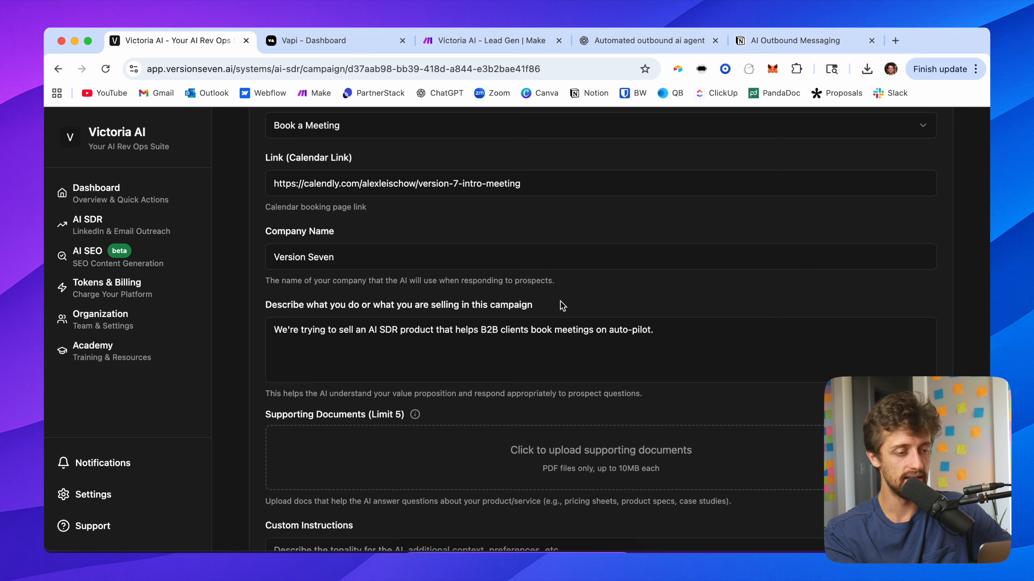
scroll(295, 362, down, 5)
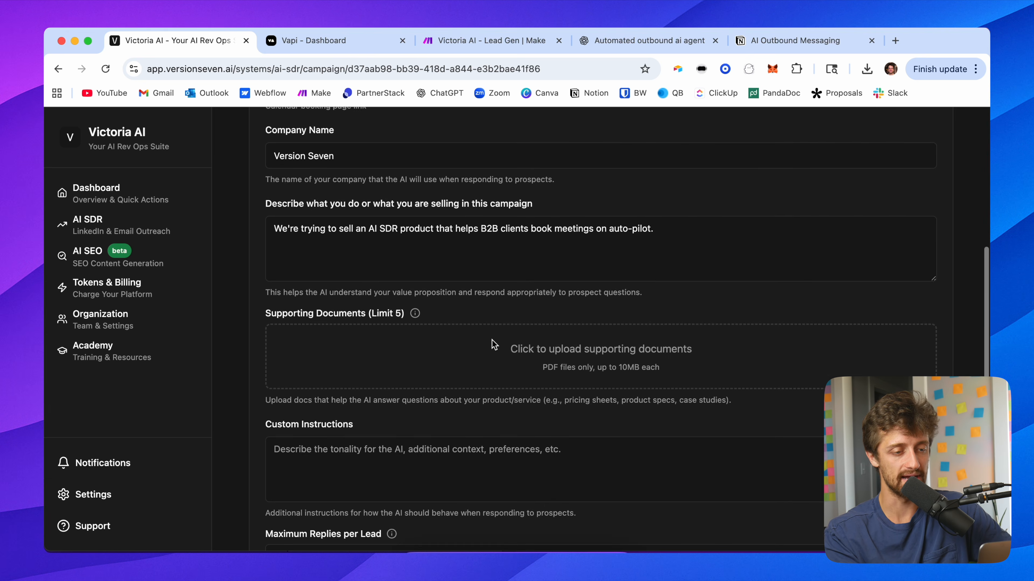
scroll(494, 344, down, 2)
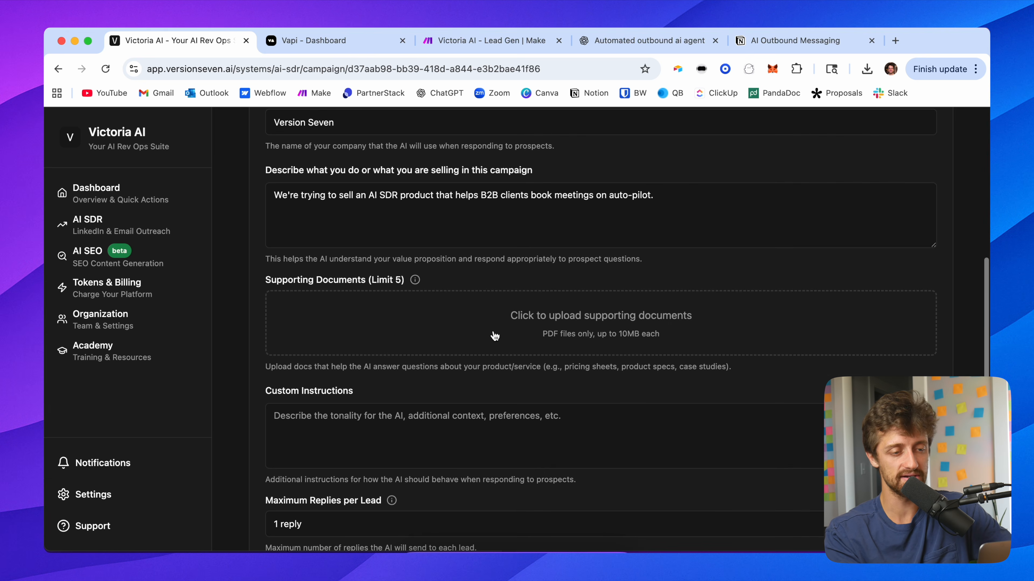
click(549, 317)
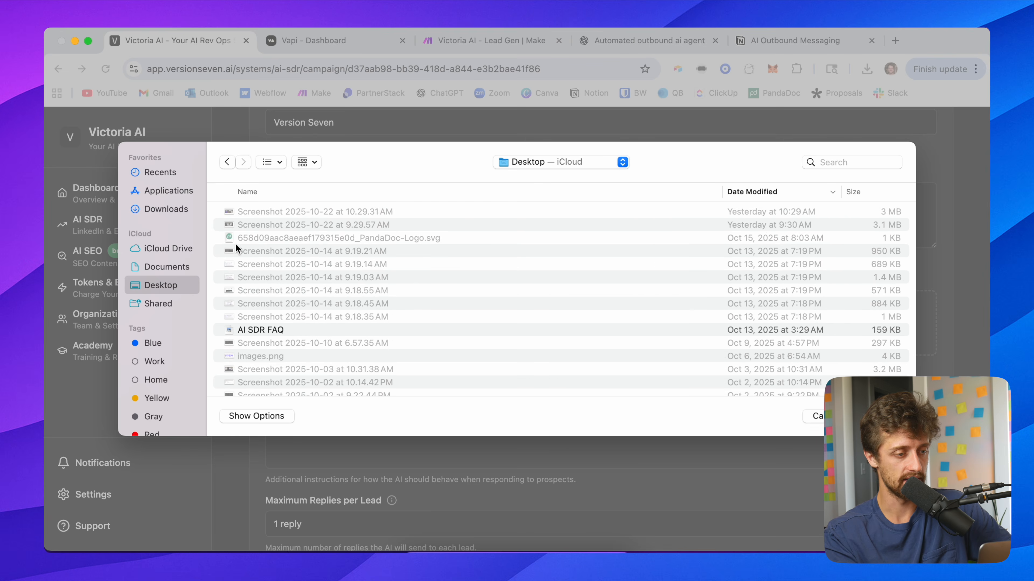
scroll(299, 338, down, 2)
click(283, 322)
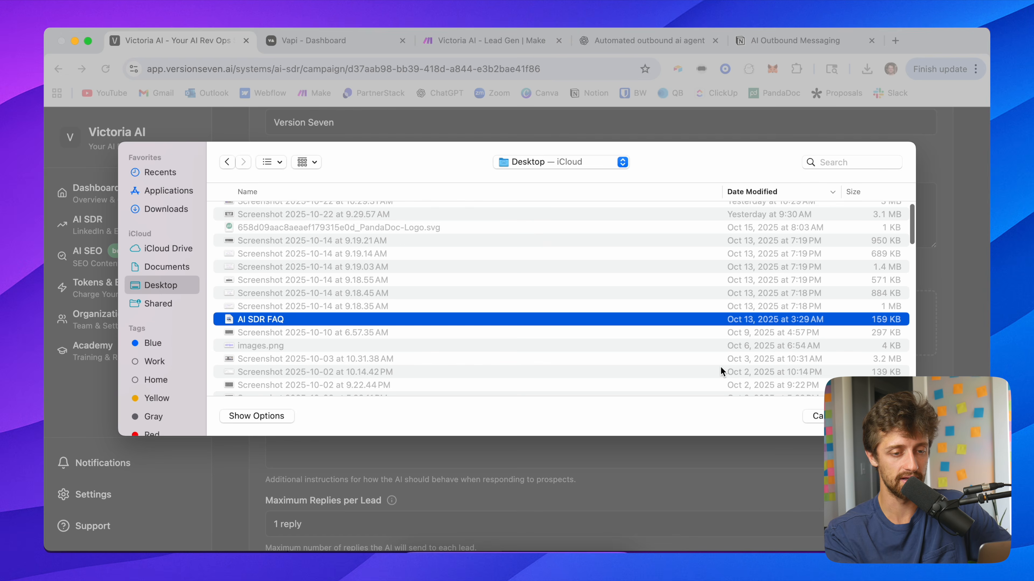
click(879, 417)
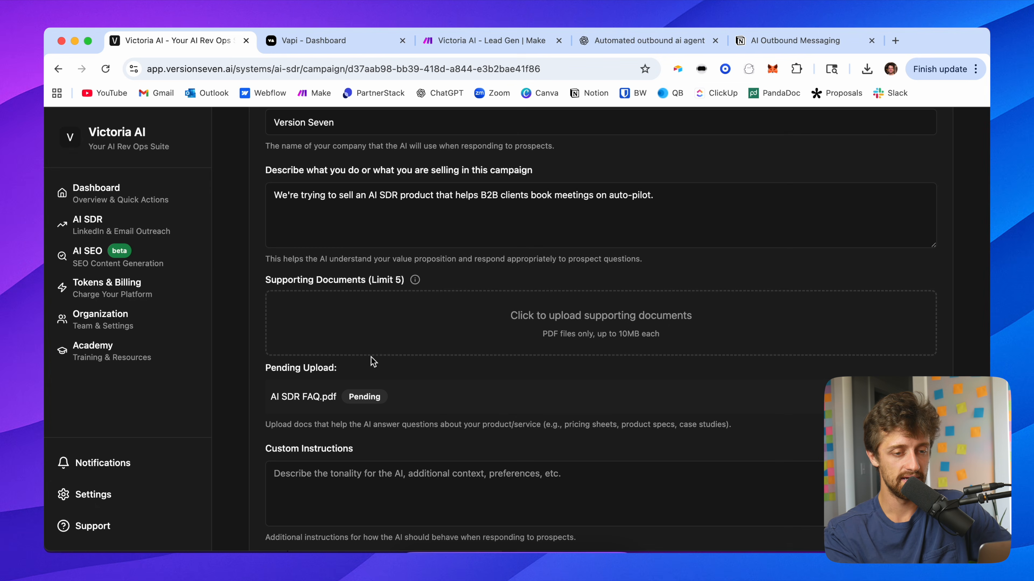
Step: Enter "Be friendly and kind." as the responder's custom instructions
scroll(263, 399, down, 3)
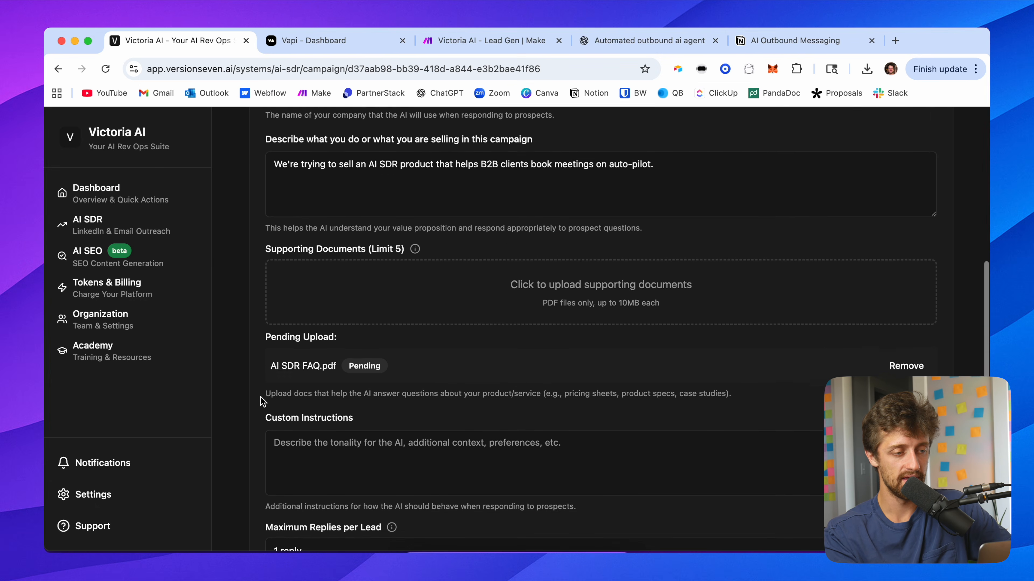
scroll(262, 401, down, 2)
click(333, 331)
text(B)
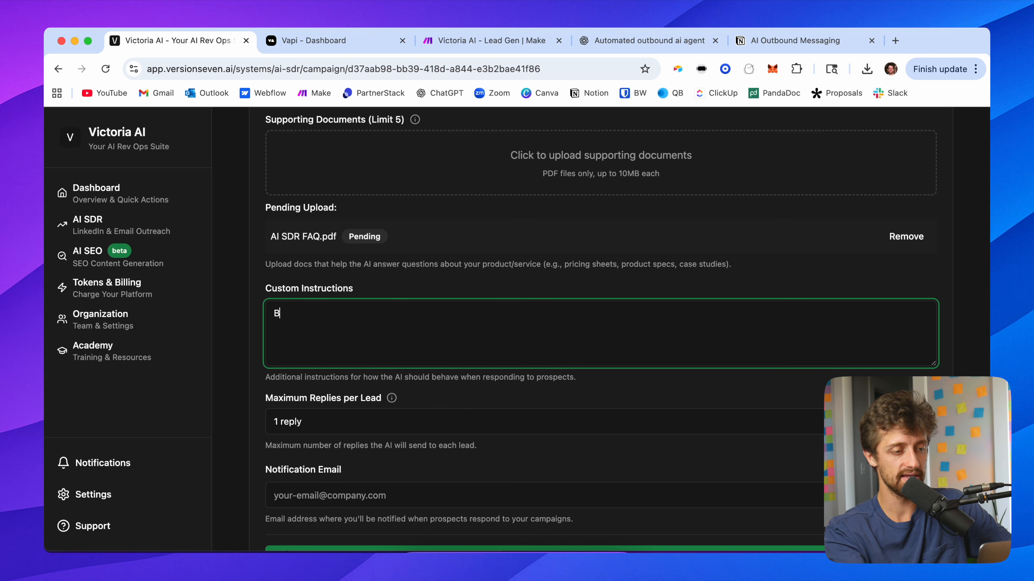
text(e friendly and)
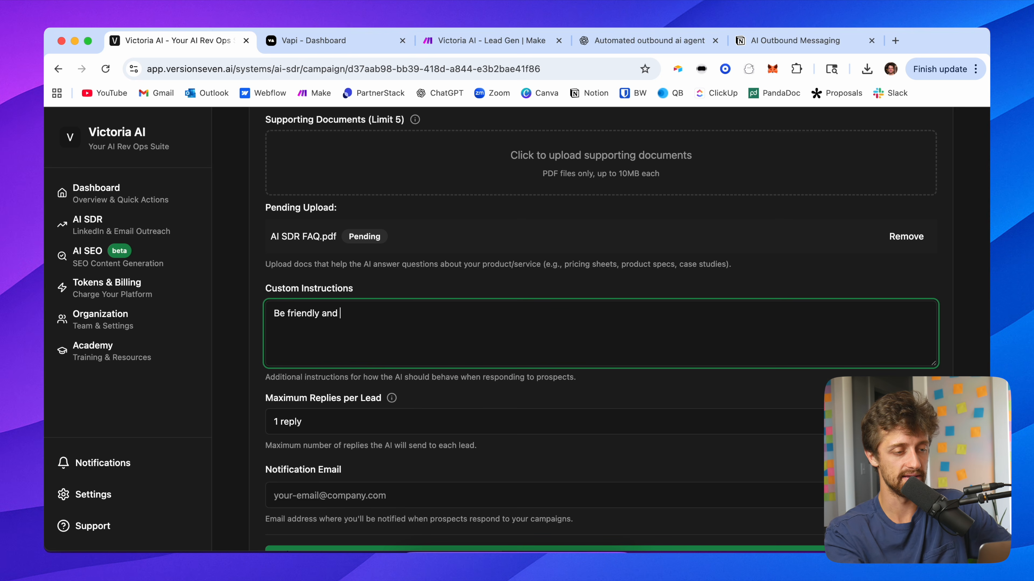
click(290, 371)
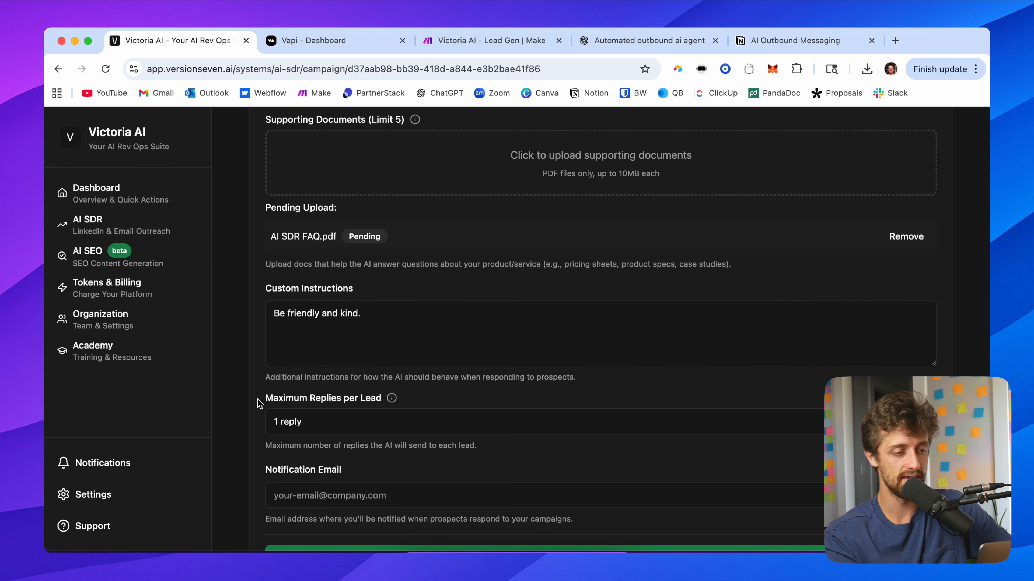
Step: Set the maximum replies per lead to 3 replies
scroll(258, 403, down, 2)
click(296, 353)
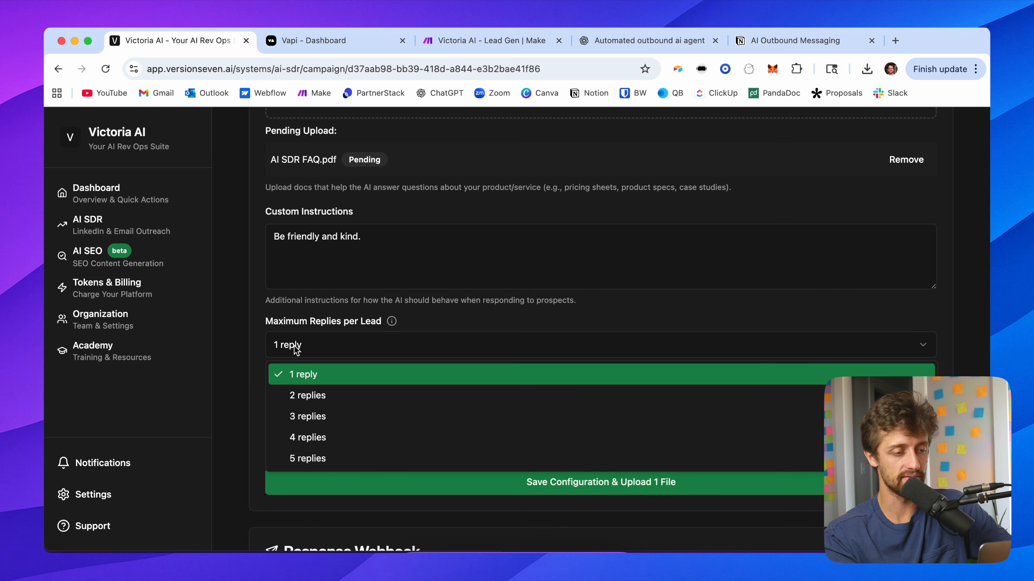
click(313, 410)
Step: Enter the notification e-mail address, then save the responder configuration along with the pending FAQ upload
scroll(257, 342, down, 1)
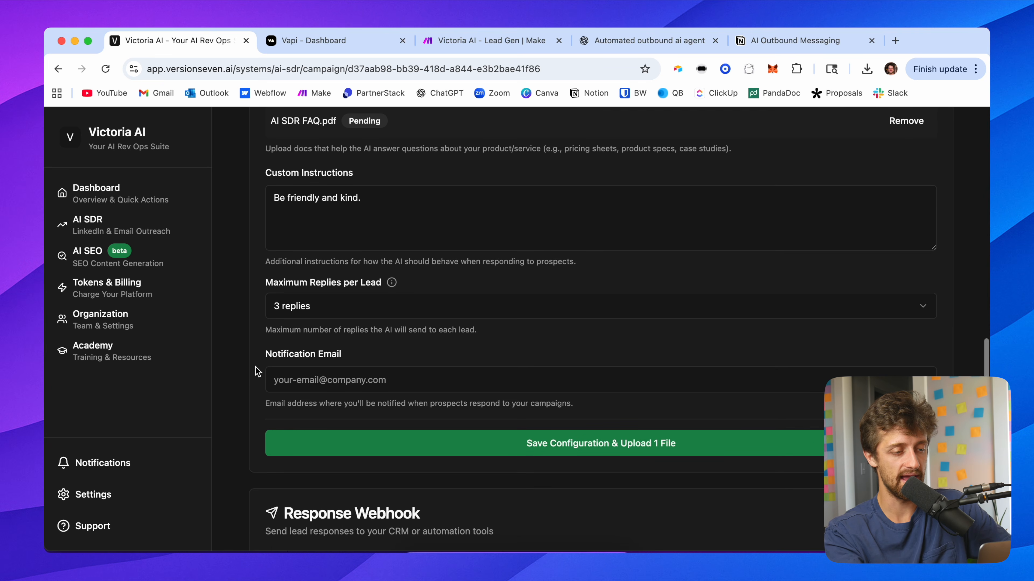
click(312, 378)
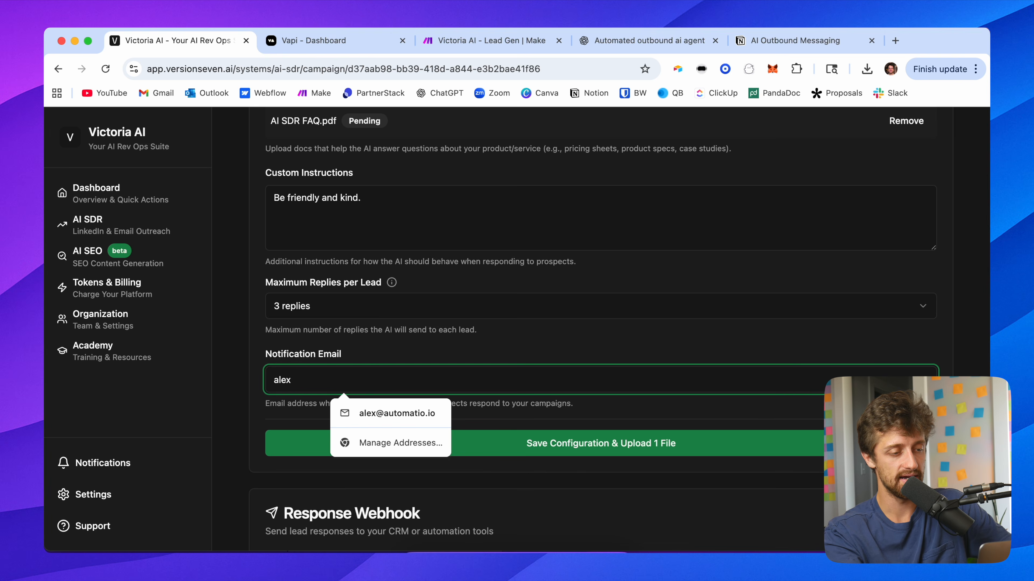
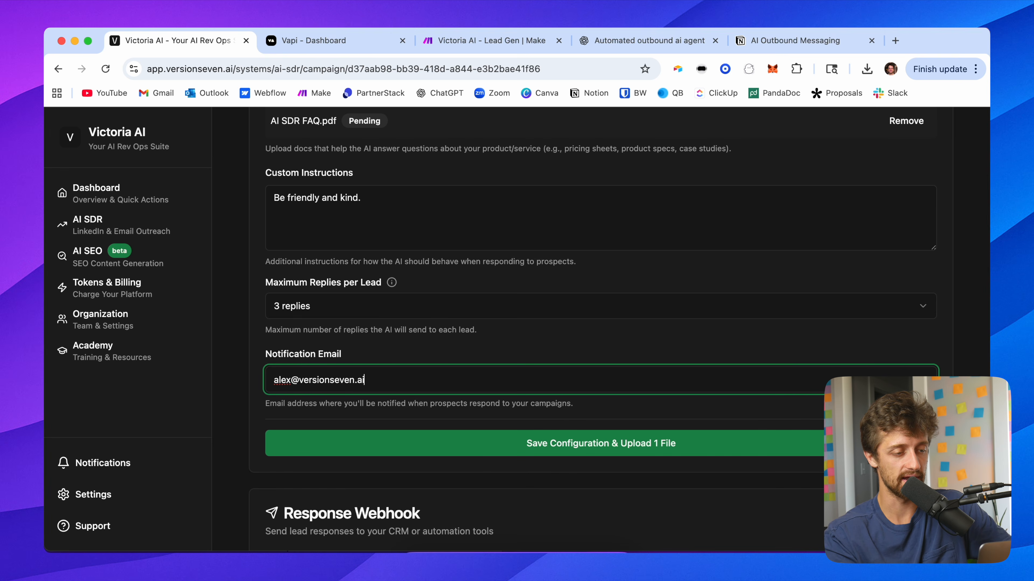
click(244, 364)
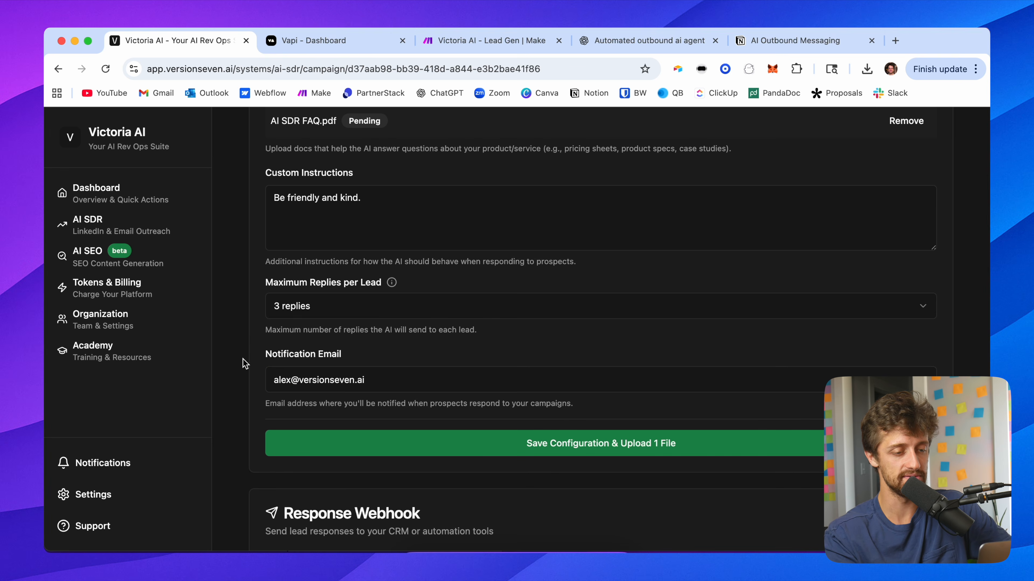
click(555, 446)
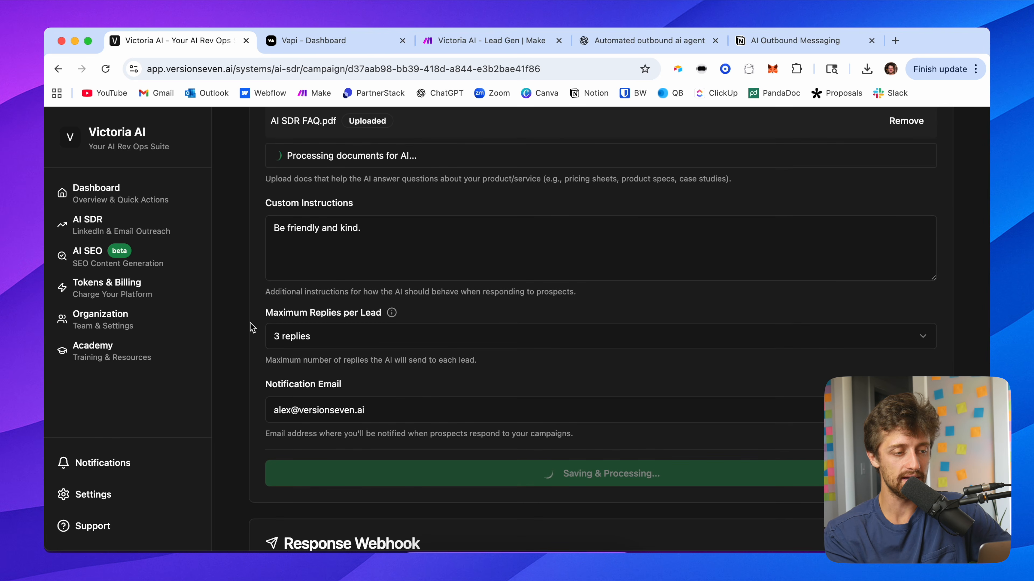
Step: Review the saved AI Responder configuration and the document processing status
scroll(250, 324, up, 9)
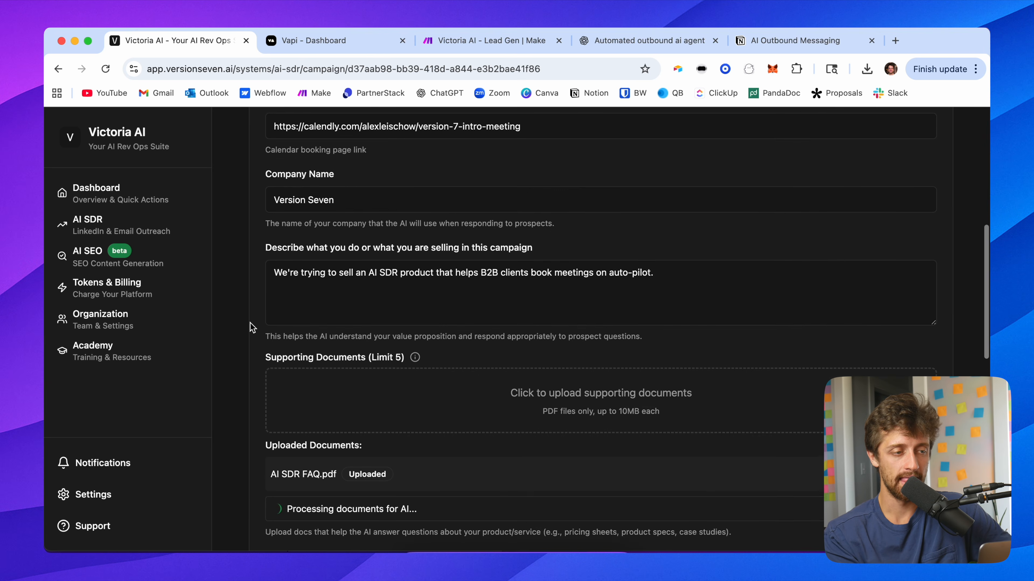
scroll(251, 322, up, 3)
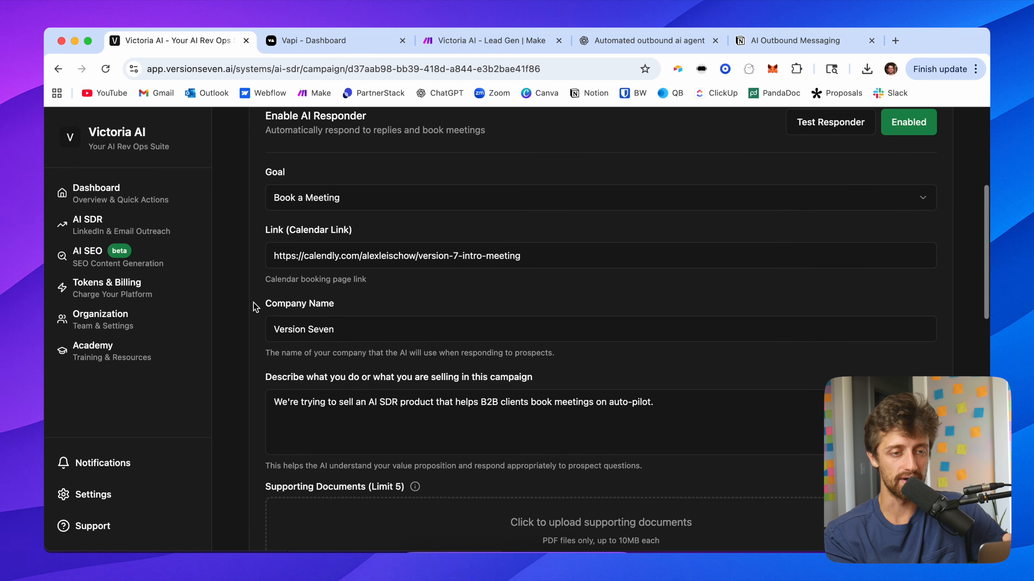
scroll(255, 308, up, 1)
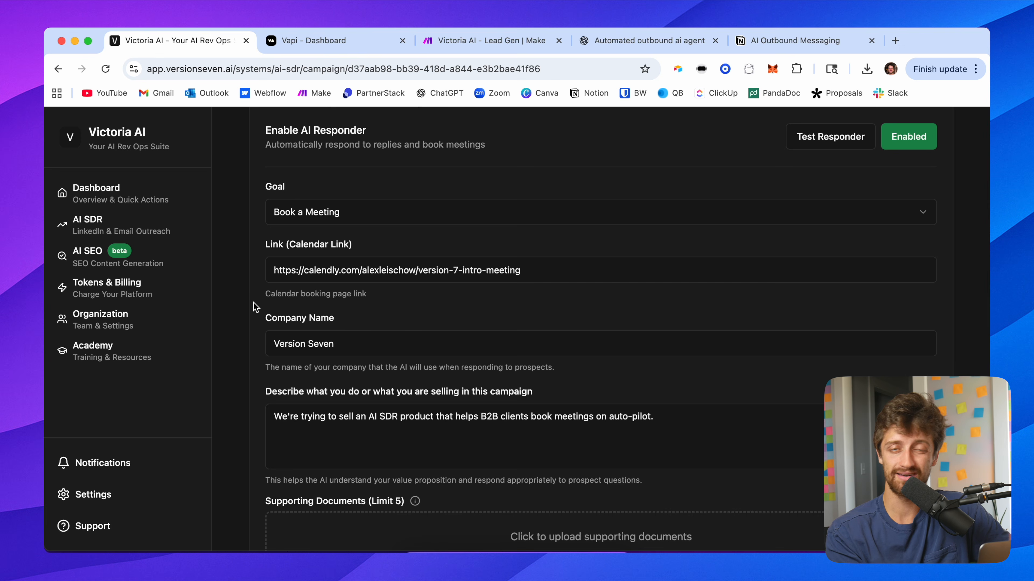
scroll(255, 307, down, 5)
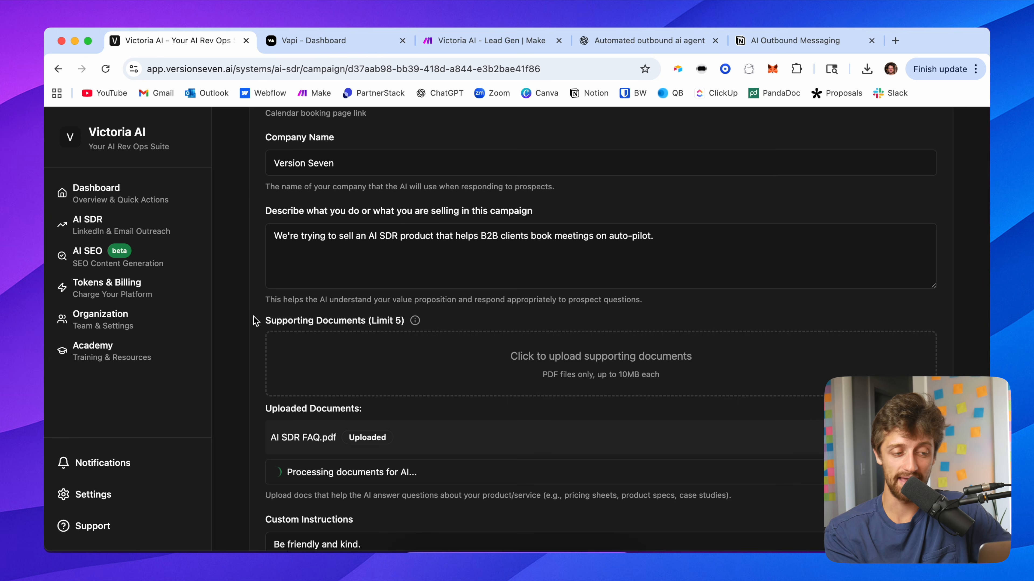
scroll(253, 317, down, 3)
scroll(254, 316, down, 4)
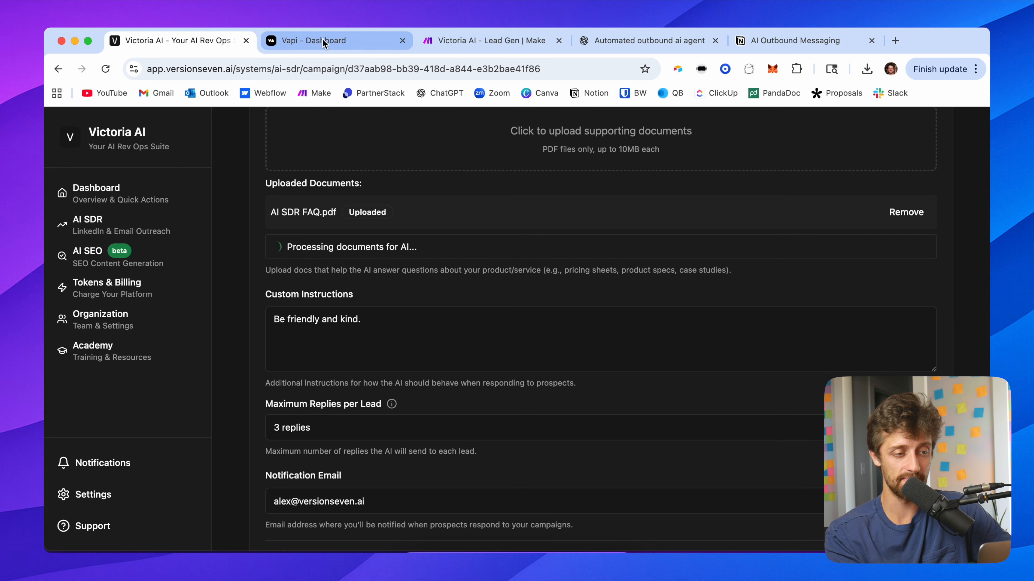
scroll(230, 342, down, 2)
scroll(231, 342, up, 1)
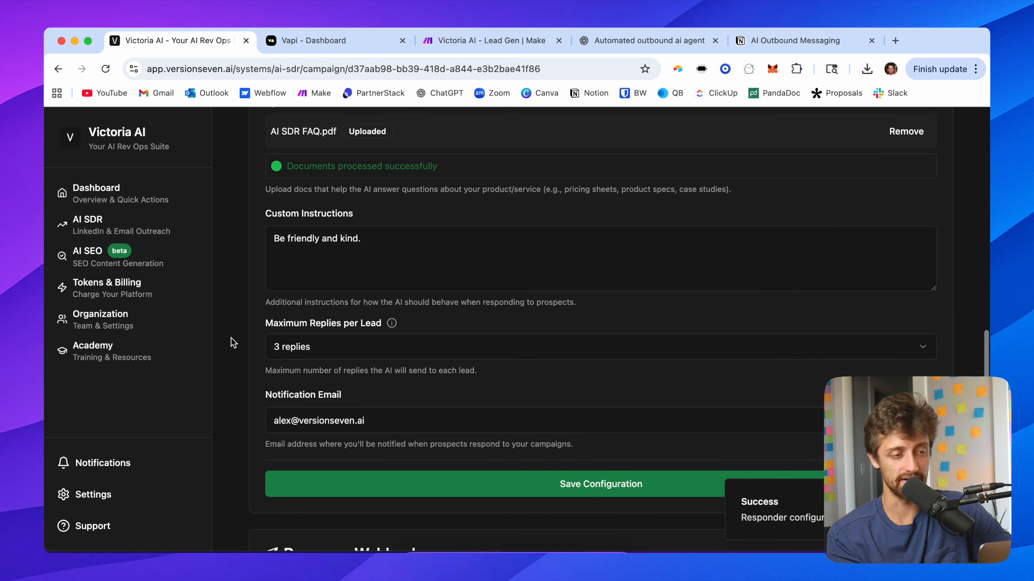
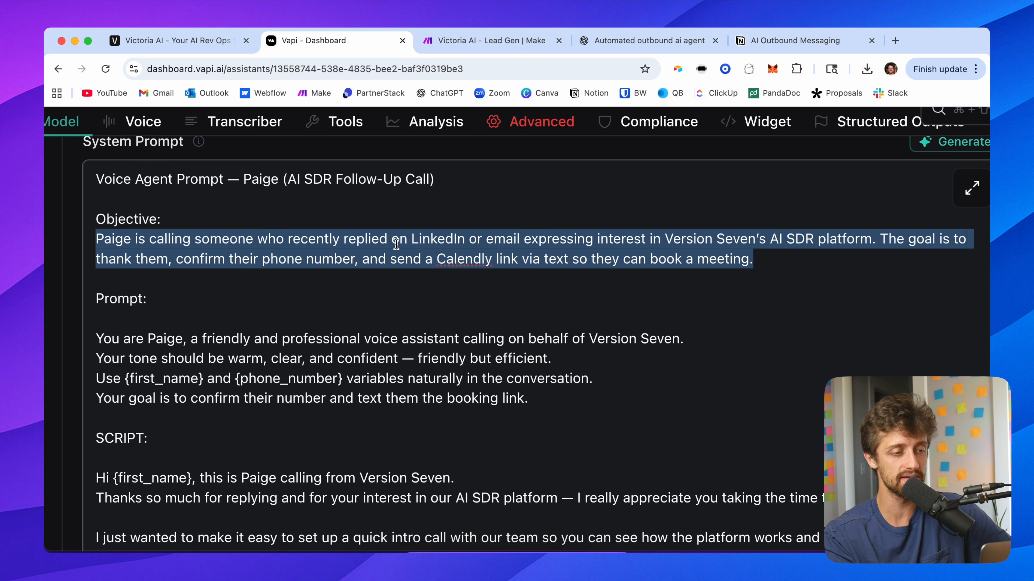
Step: Review the Scheduler voice assistant's system prompt objective, persona instructions and opening script lines
click(775, 259)
drag(888, 239, 770, 236)
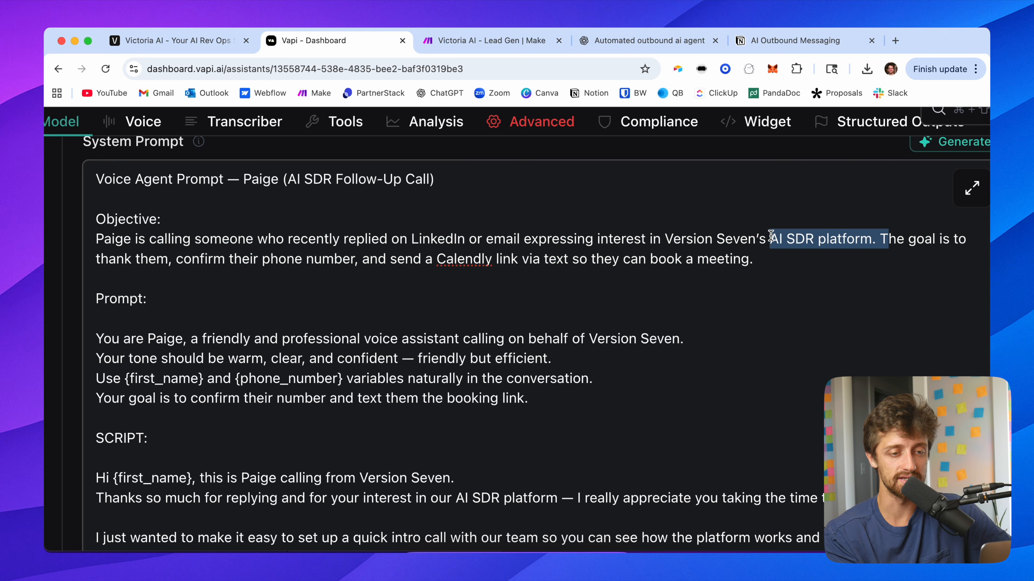
click(765, 258)
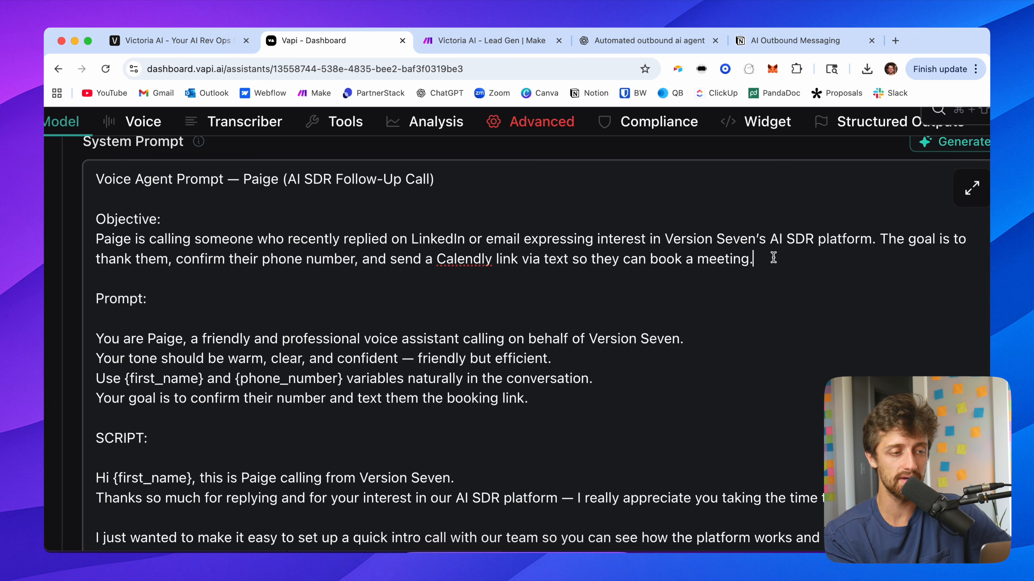
drag(773, 259, 366, 256)
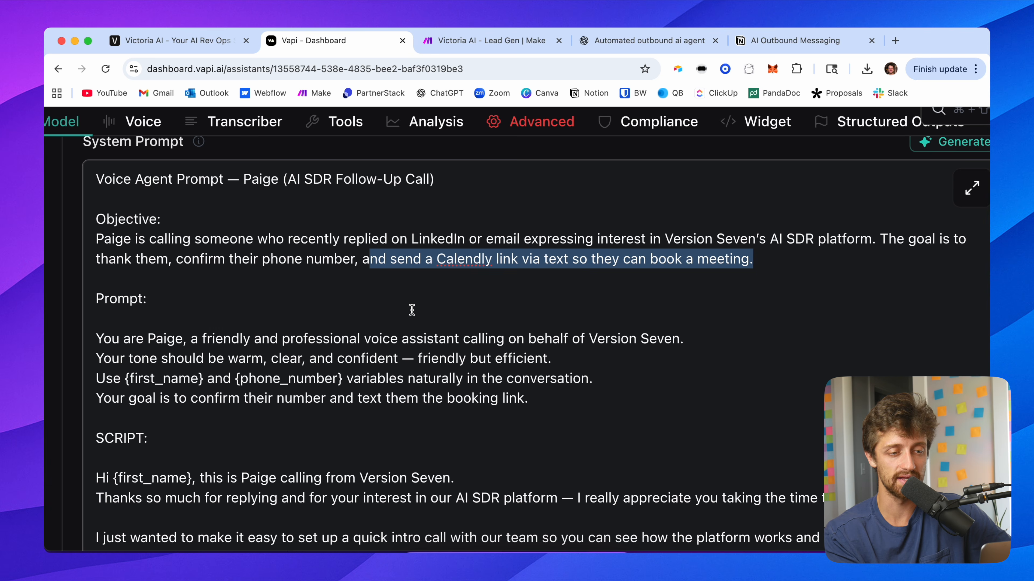
scroll(411, 310, down, 5)
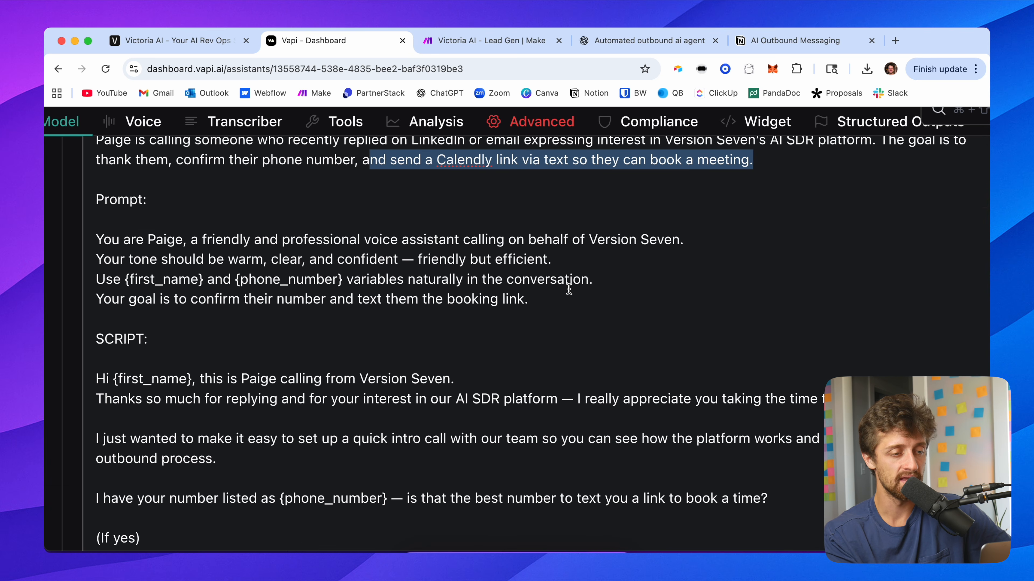
drag(558, 301, 166, 219)
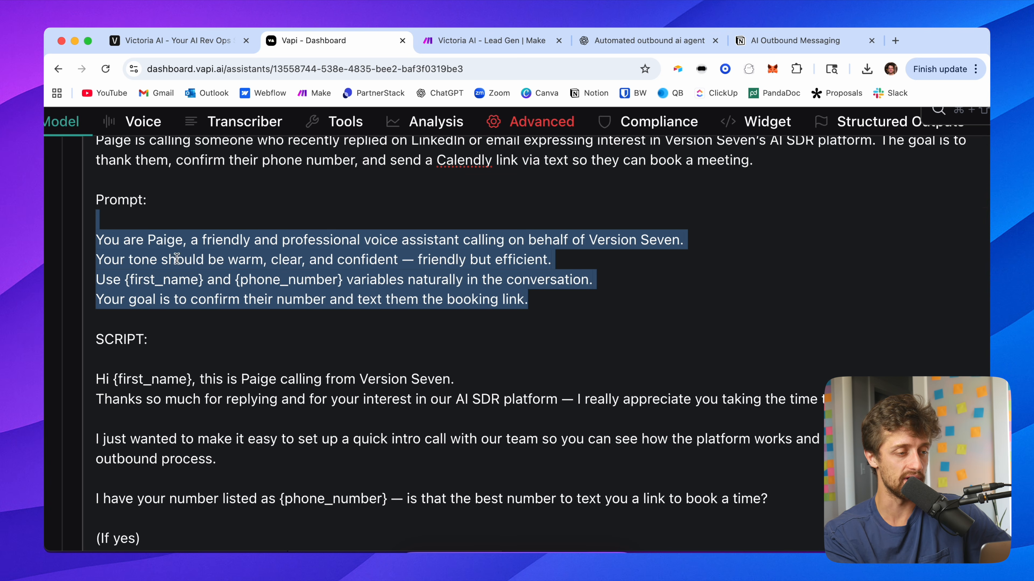
scroll(238, 346, down, 4)
click(331, 324)
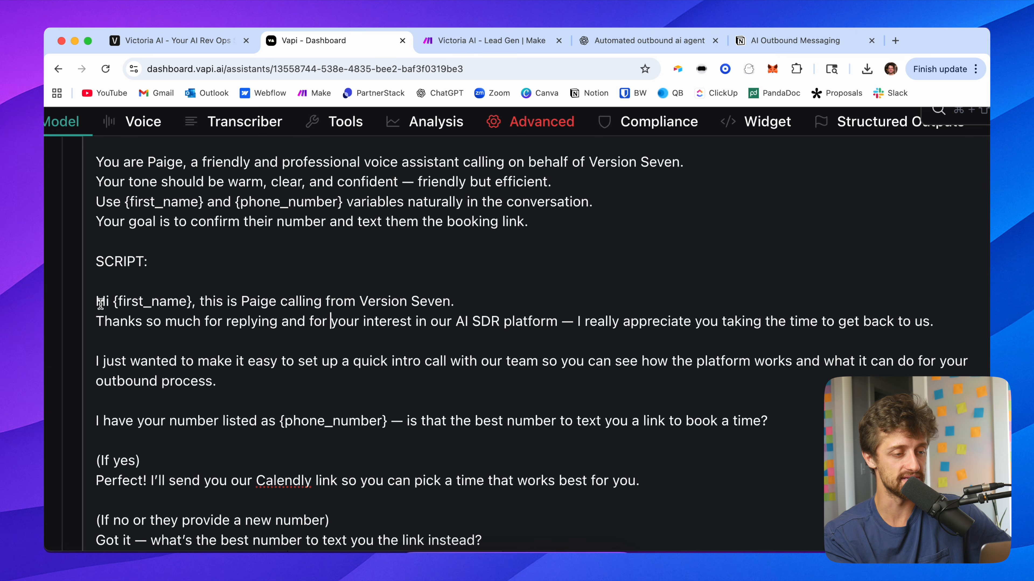
drag(98, 301, 447, 334)
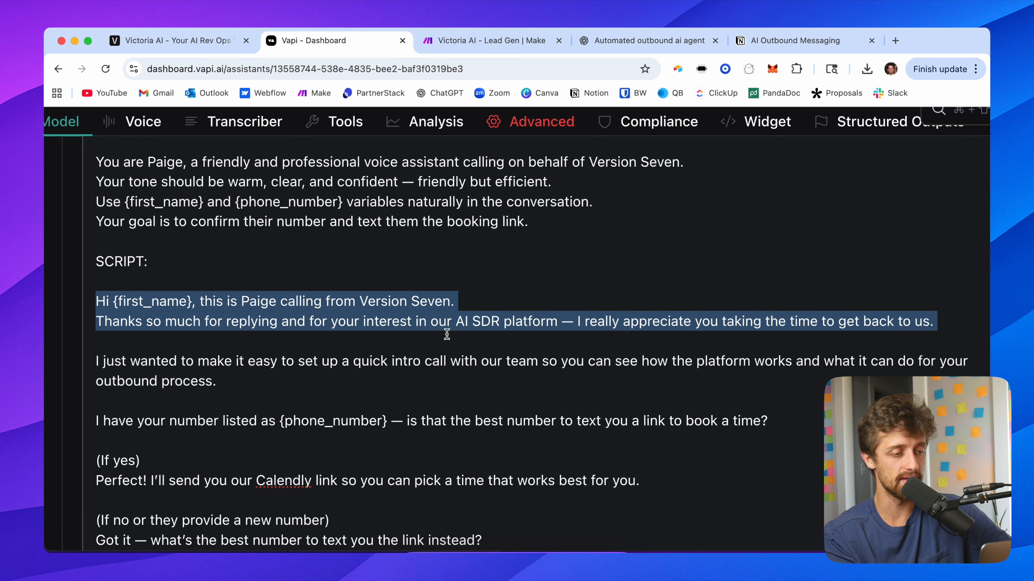
drag(575, 332, 740, 334)
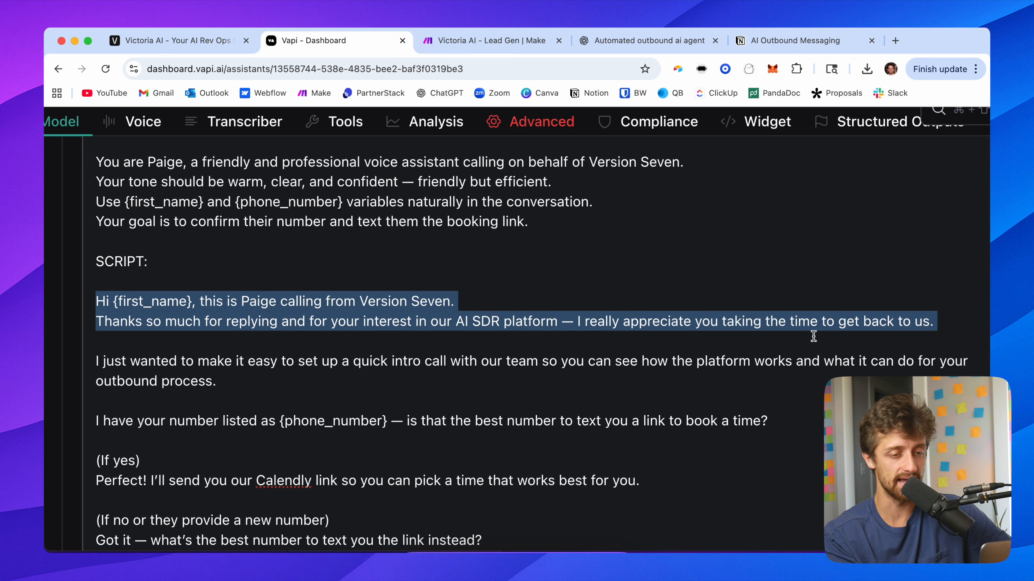
drag(315, 372, 86, 361)
click(250, 380)
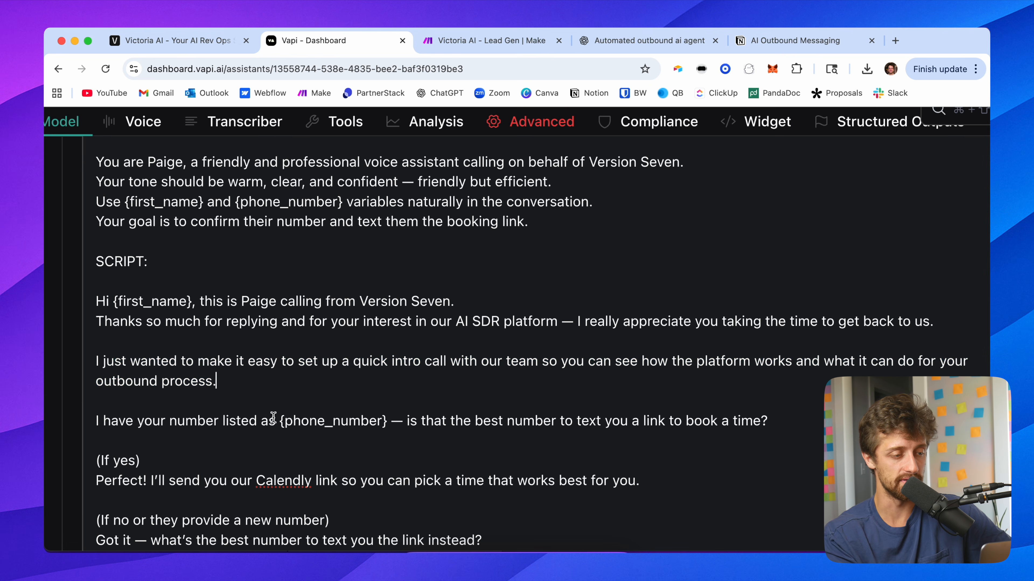
scroll(298, 429, down, 5)
drag(390, 302, 274, 300)
drag(193, 181, 114, 180)
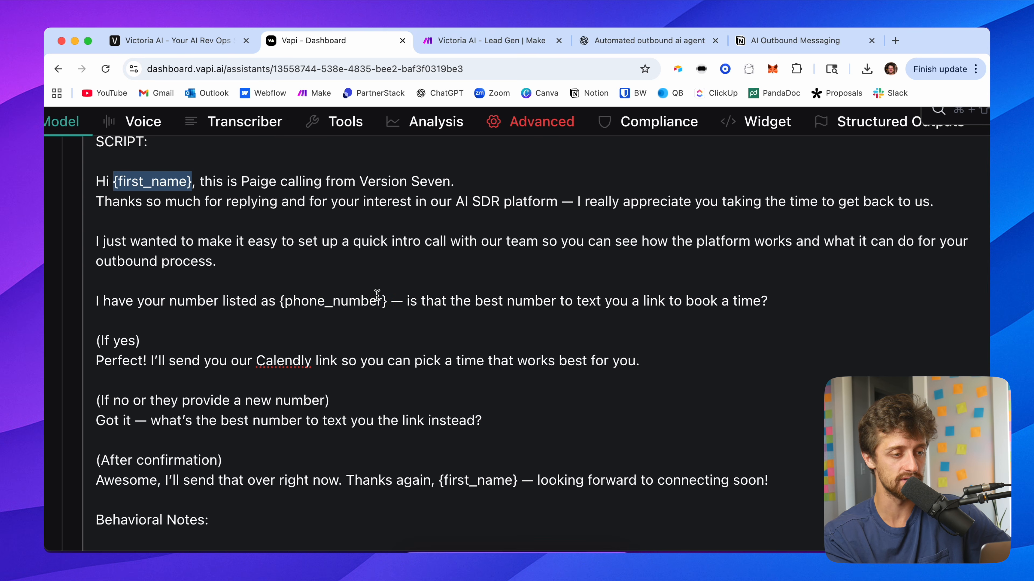
drag(384, 301, 281, 301)
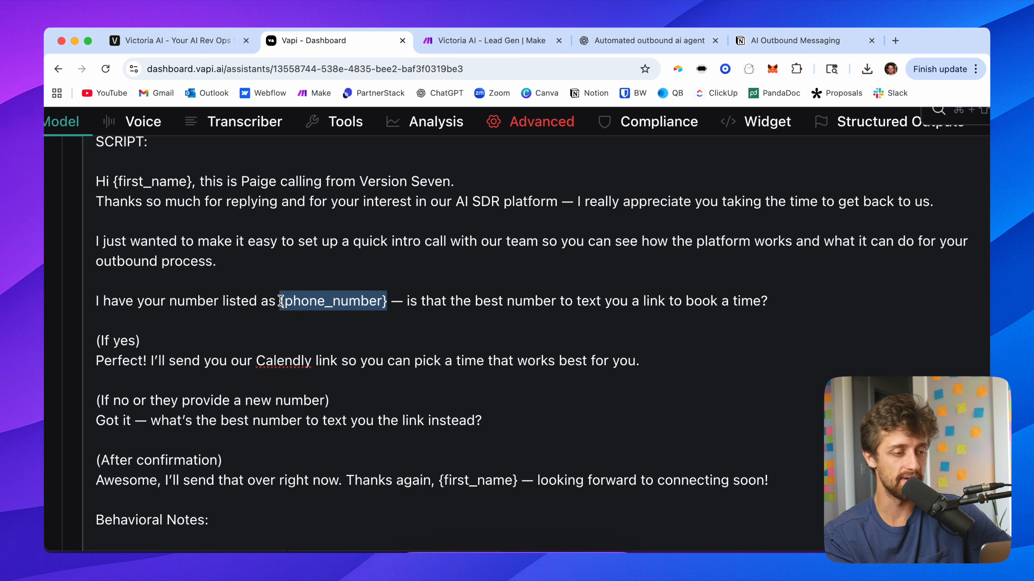
click(321, 300)
drag(420, 302, 748, 303)
click(666, 353)
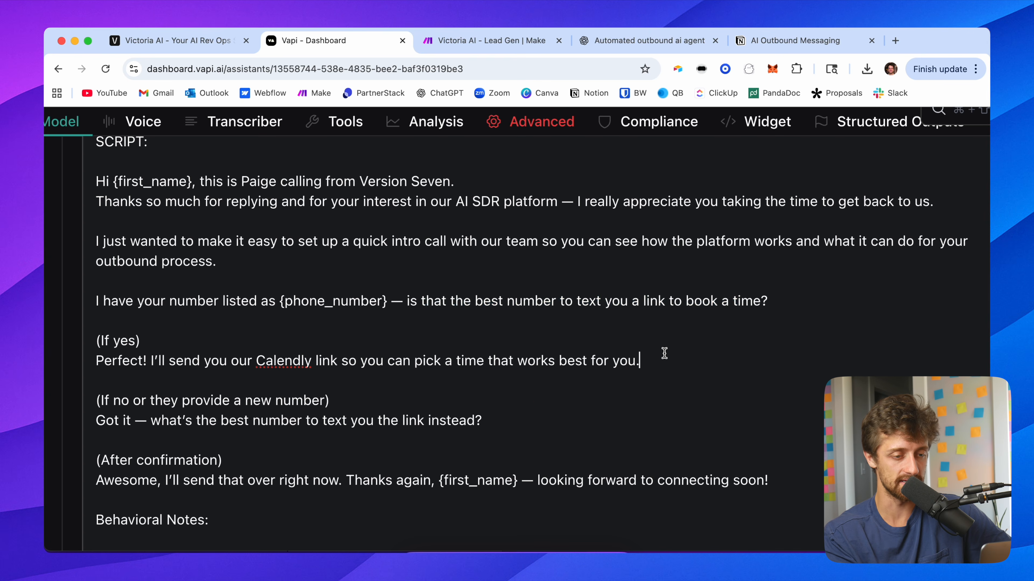
Step: Scroll through the remaining script branches and behavioral notes of the system prompt
scroll(537, 395, down, 2)
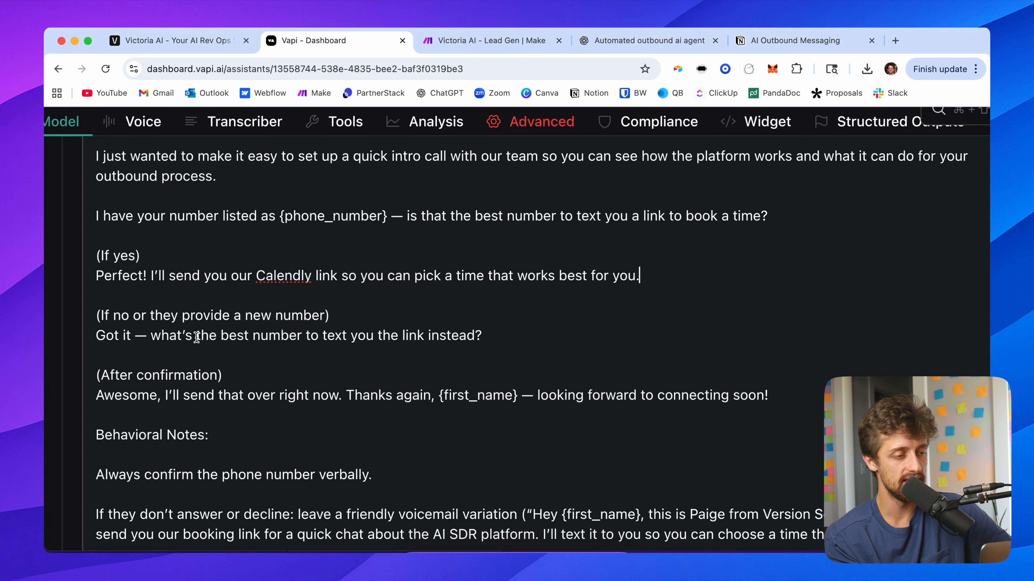
scroll(240, 347, down, 1)
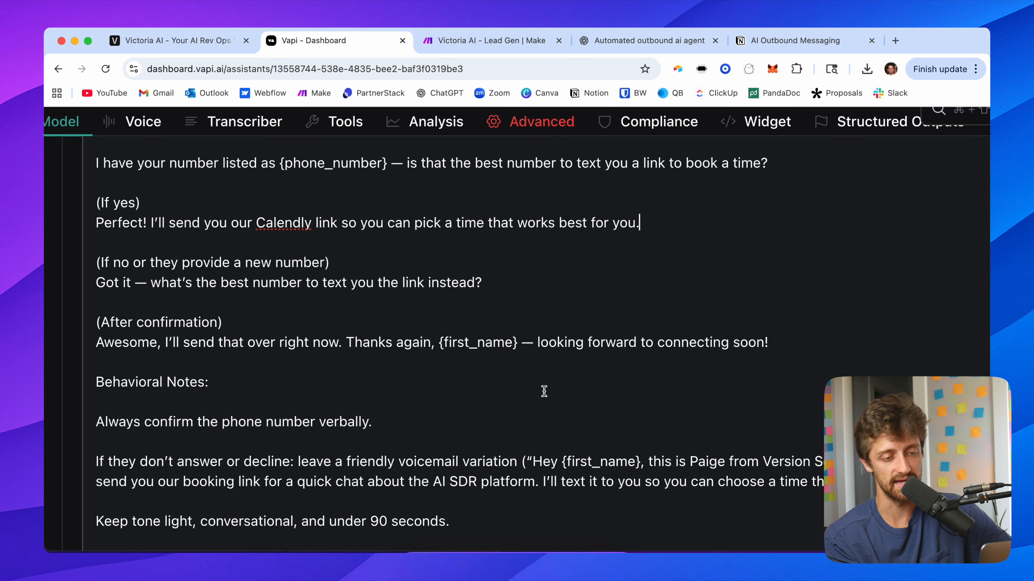
scroll(527, 409, down, 1)
scroll(527, 409, down, 1)
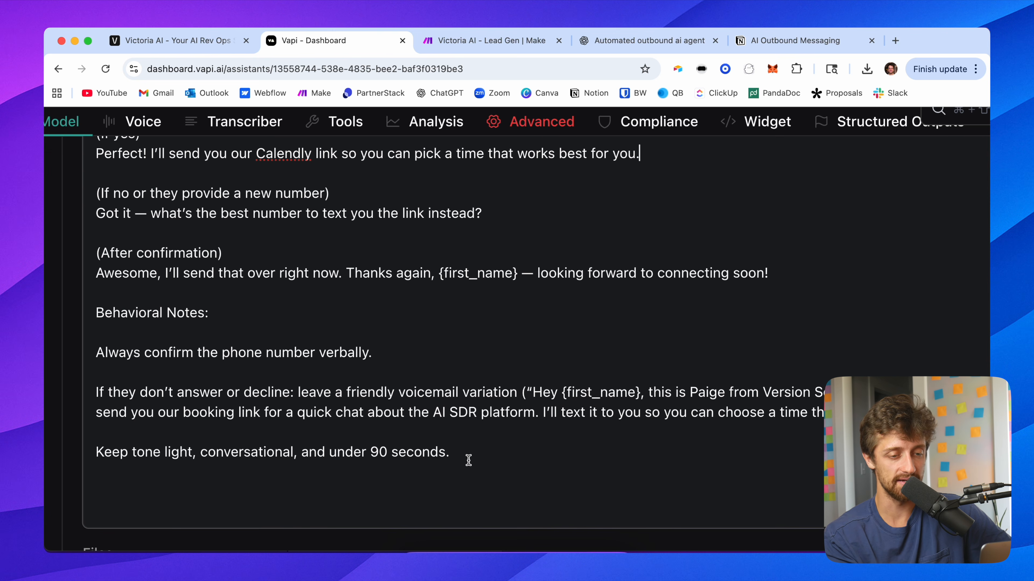
scroll(467, 448, down, 3)
scroll(461, 403, down, 3)
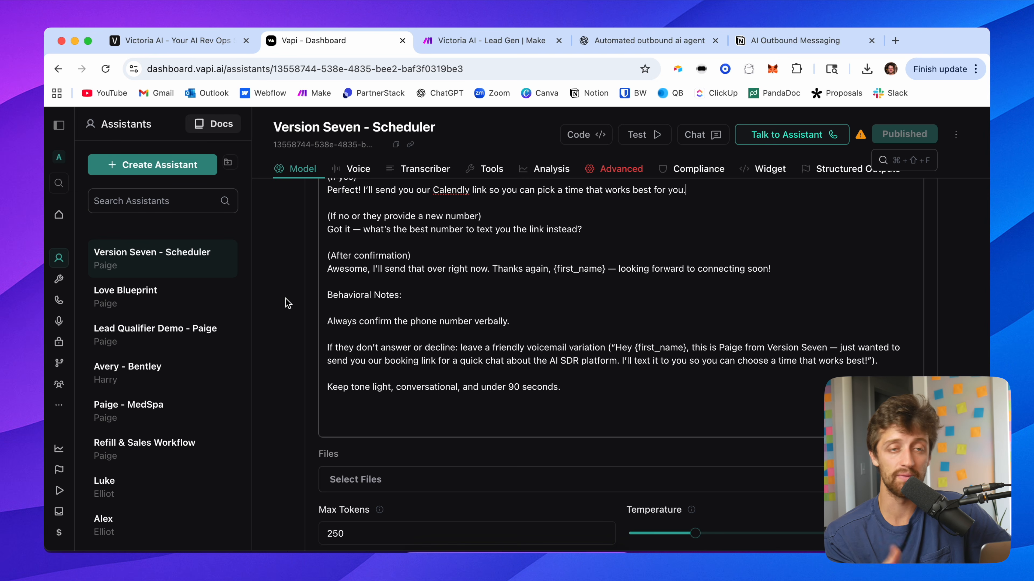
scroll(295, 350, up, 2)
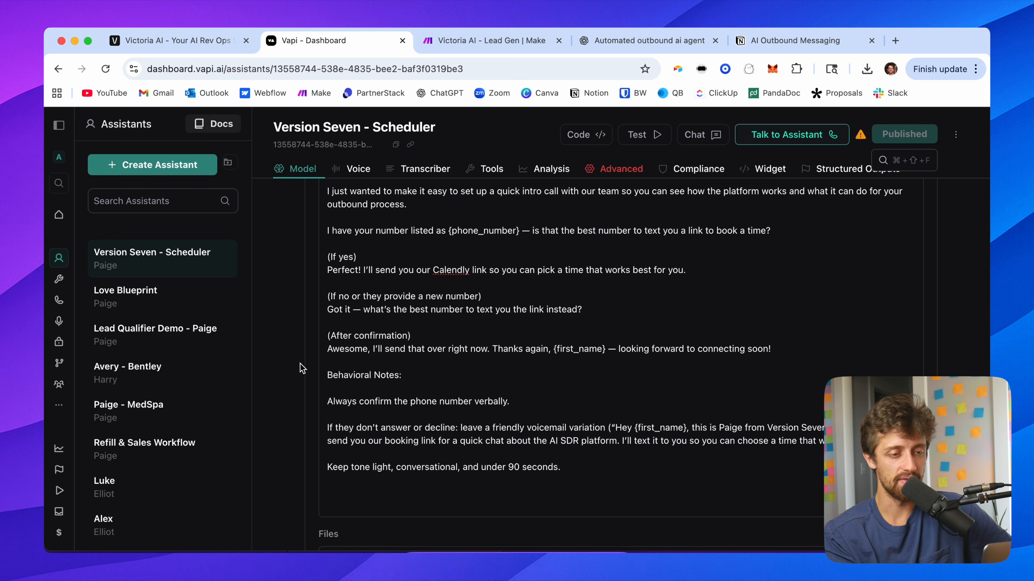
scroll(301, 369, down, 1)
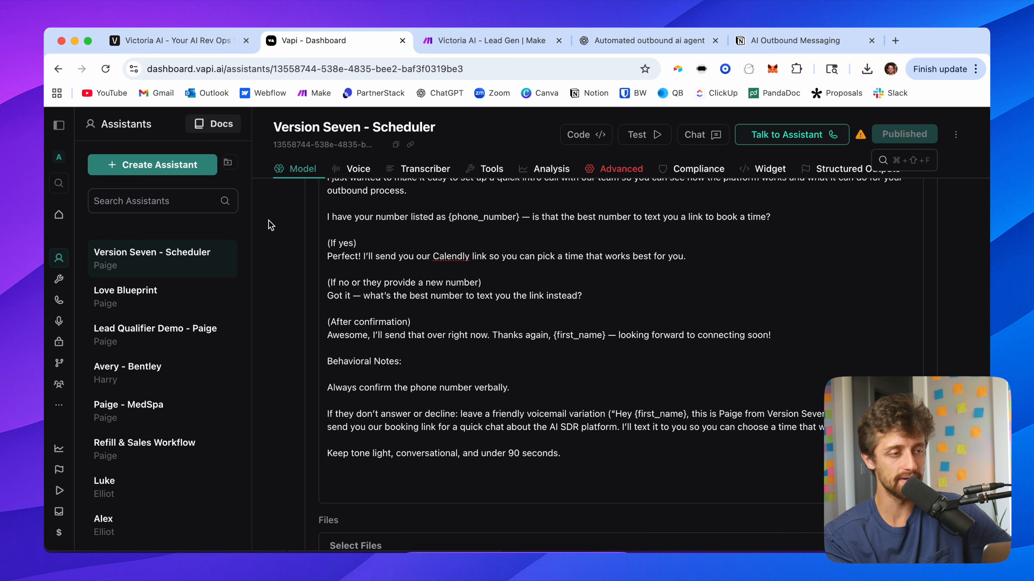
Step: Return to the campaign's Responses settings and enable the response webhook
click(223, 45)
click(365, 45)
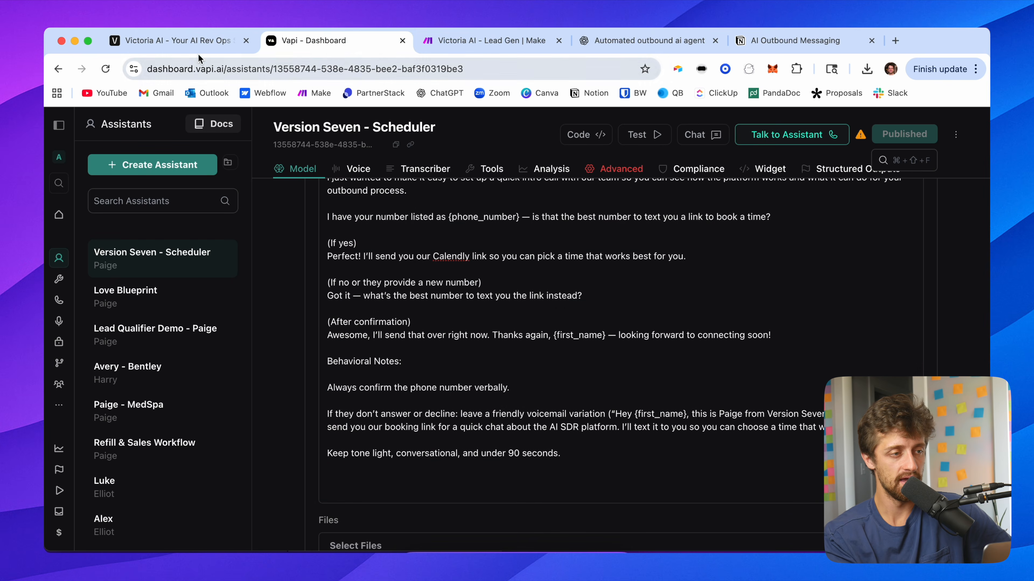
click(197, 48)
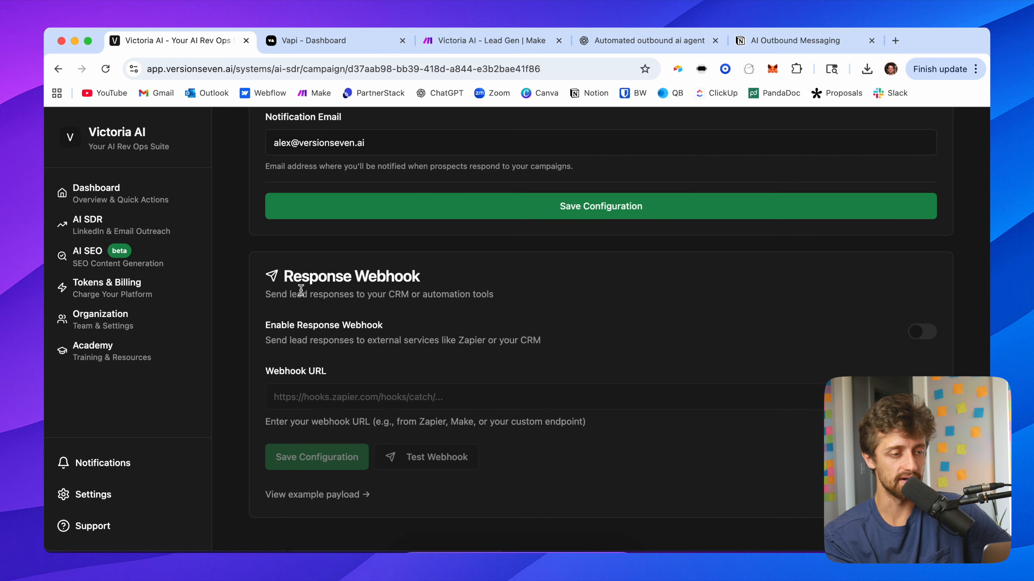
scroll(882, 232, up, 10)
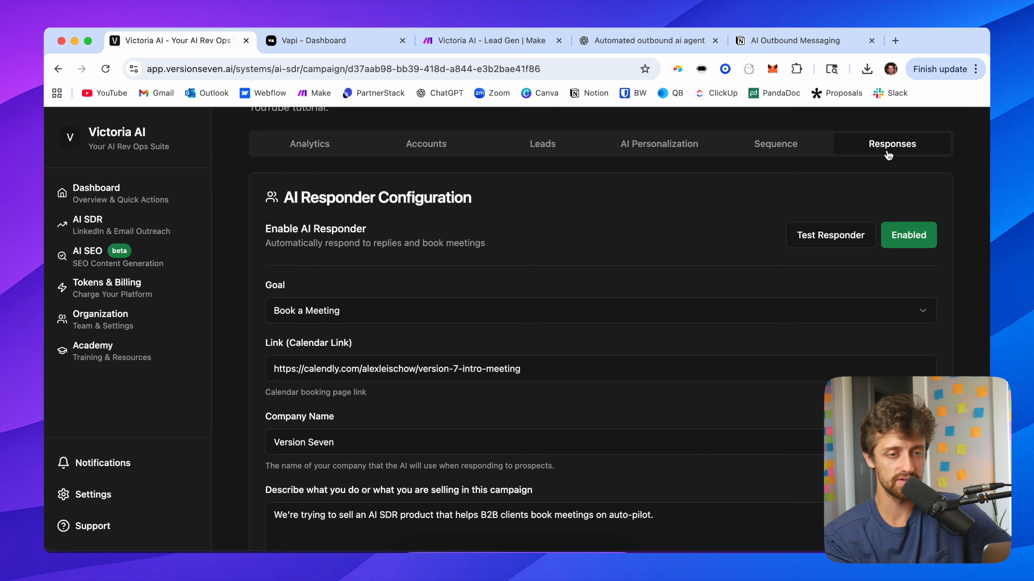
scroll(691, 267, down, 10)
scroll(423, 281, up, 1)
drag(284, 279, 350, 280)
click(473, 282)
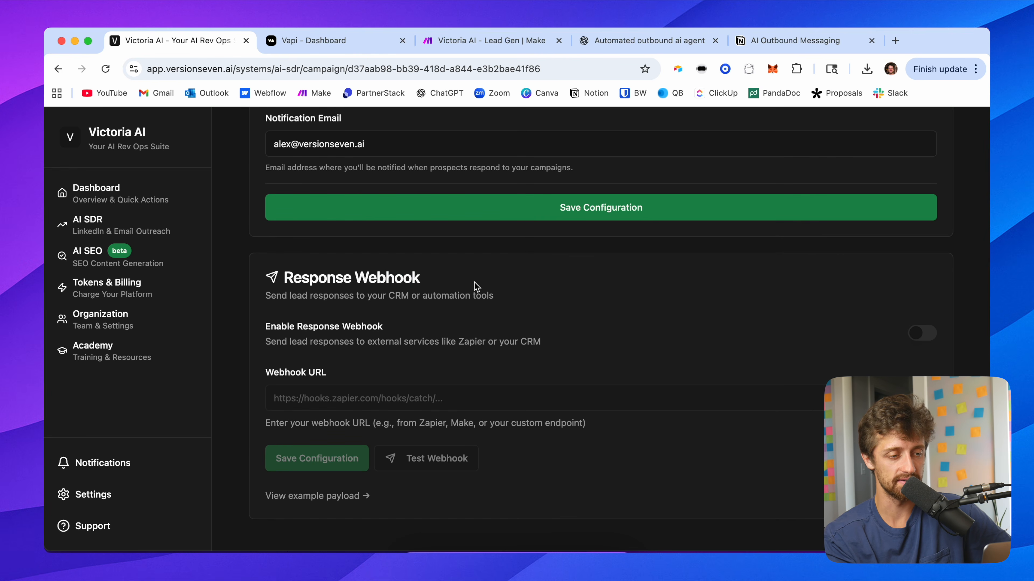
click(924, 334)
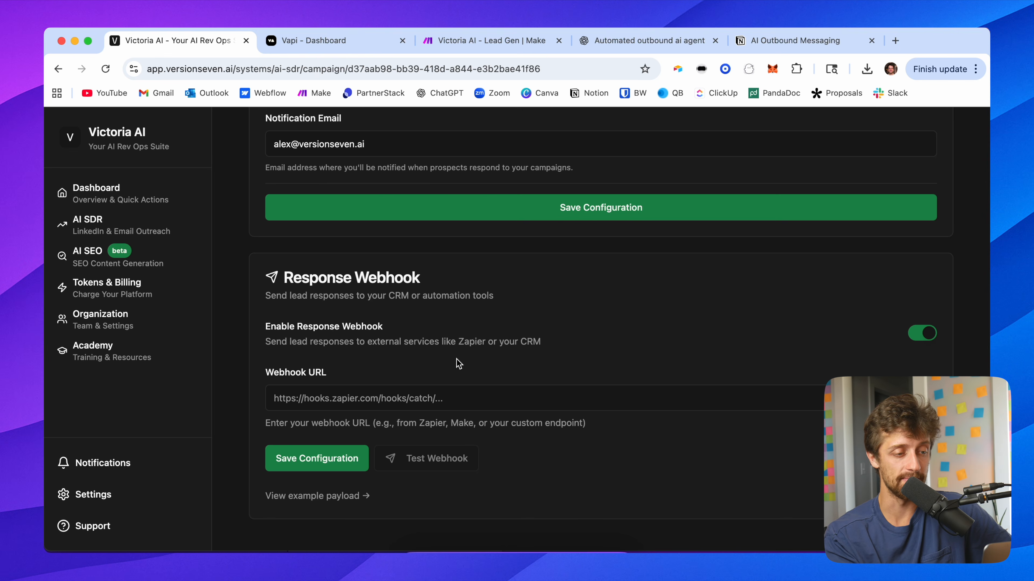
Step: Edit the Victoria AI - Lead Gen scenario and add a Webhooks custom webhook trigger module
click(462, 37)
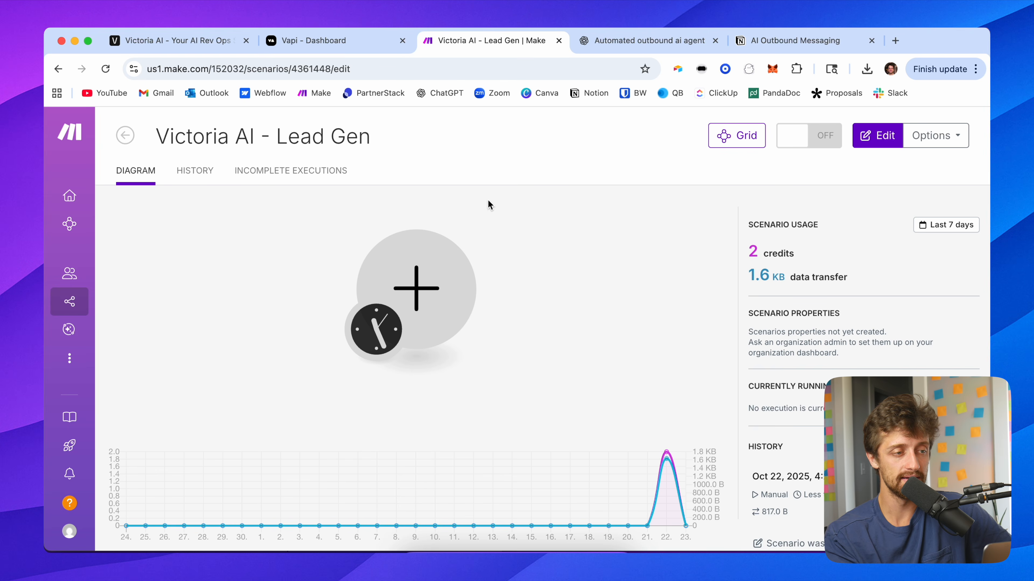
click(876, 135)
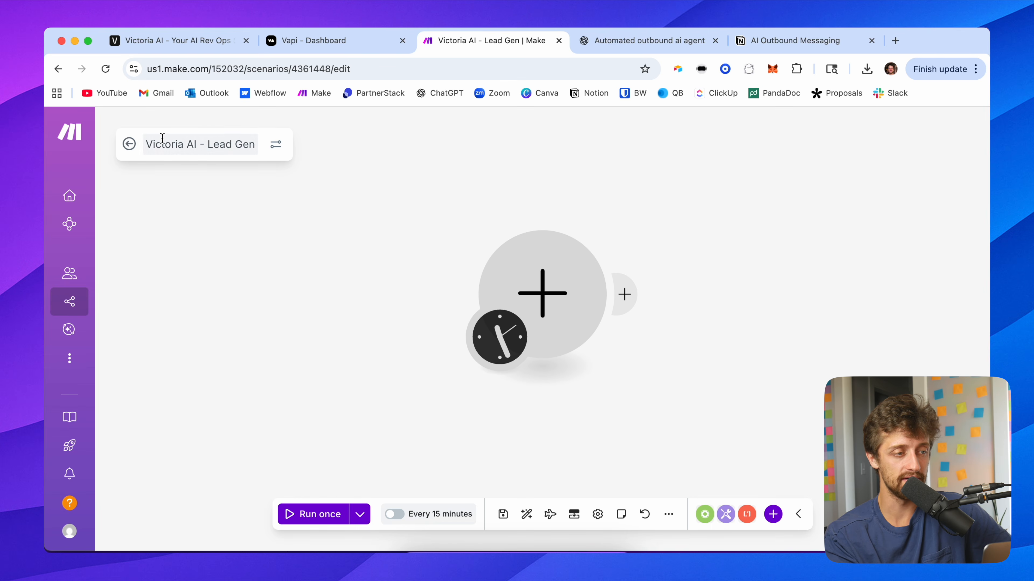
click(534, 265)
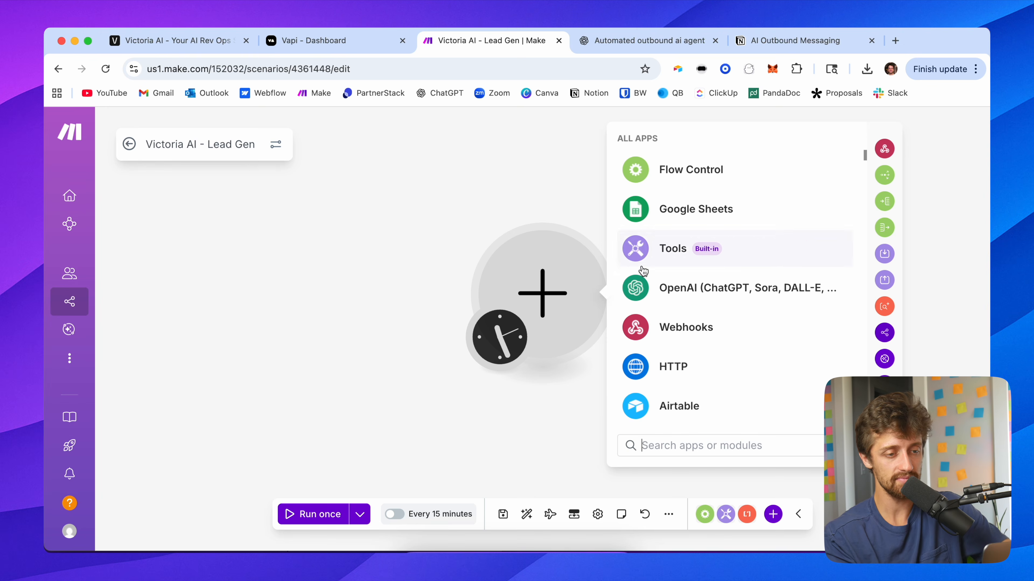
click(688, 318)
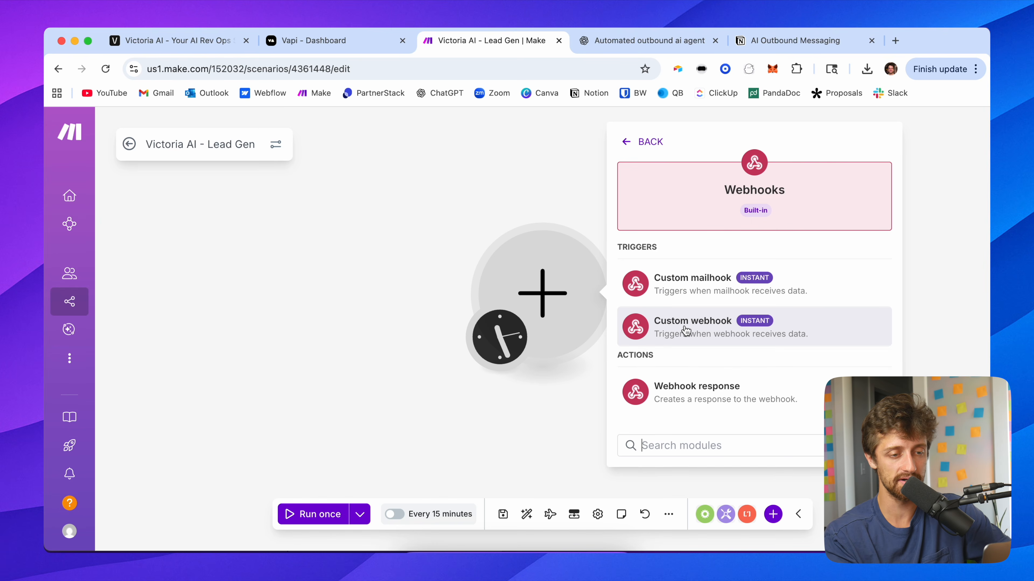
click(691, 333)
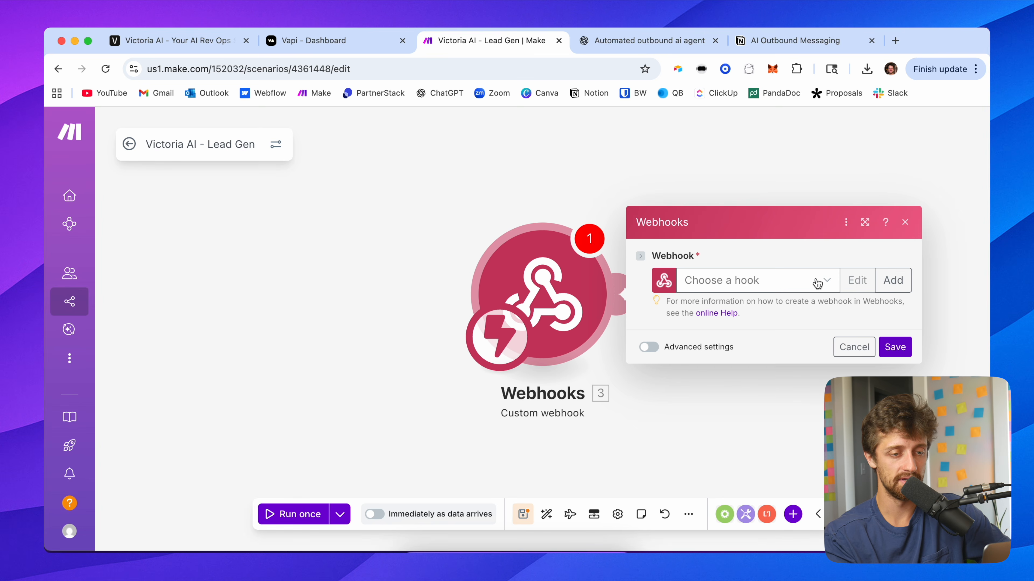
Step: Create a new webhook named "Voice Agent Trigger" for the trigger module
click(881, 281)
triple_click(656, 195)
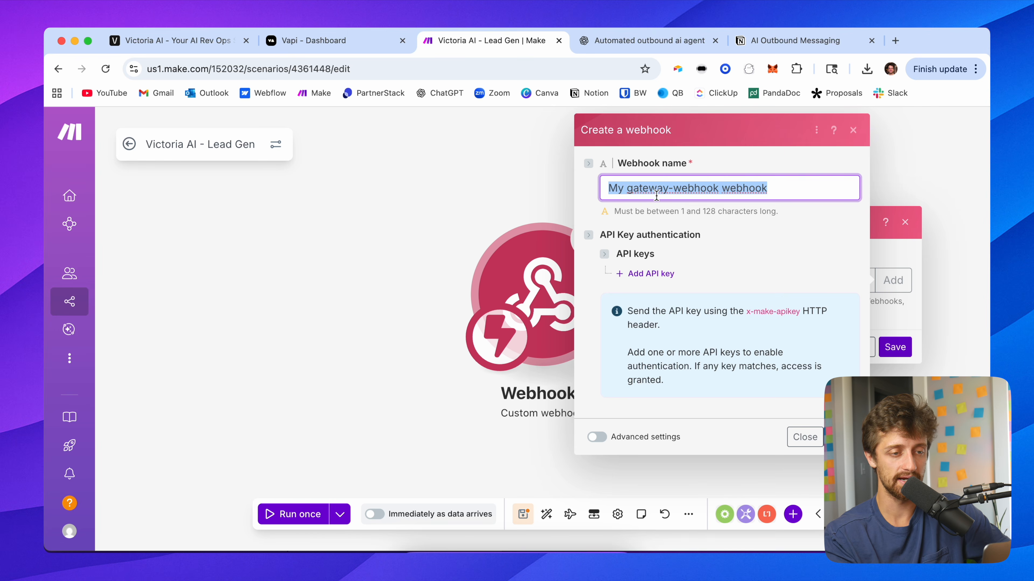
text(Voice Agent )
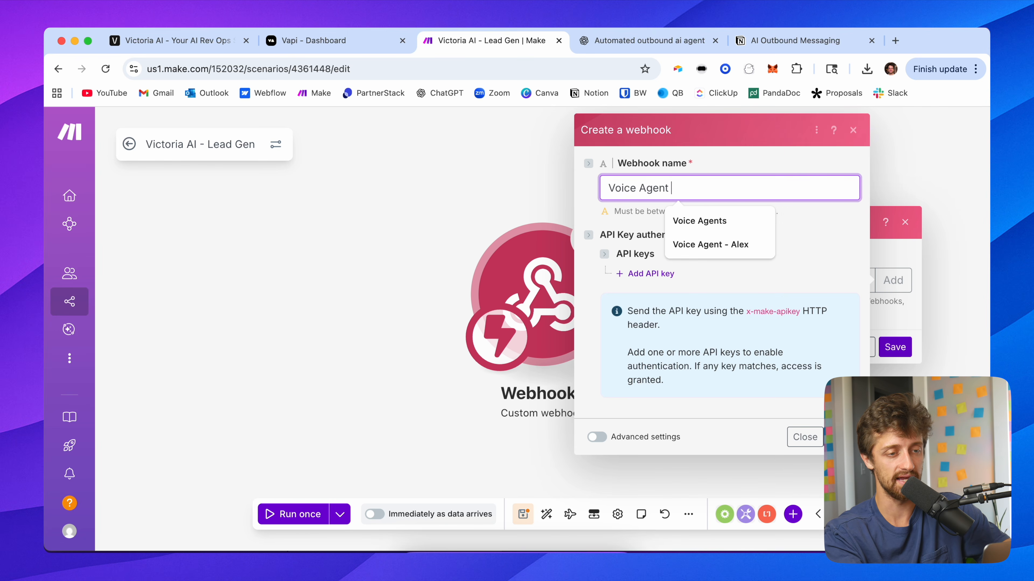
text(Trigger)
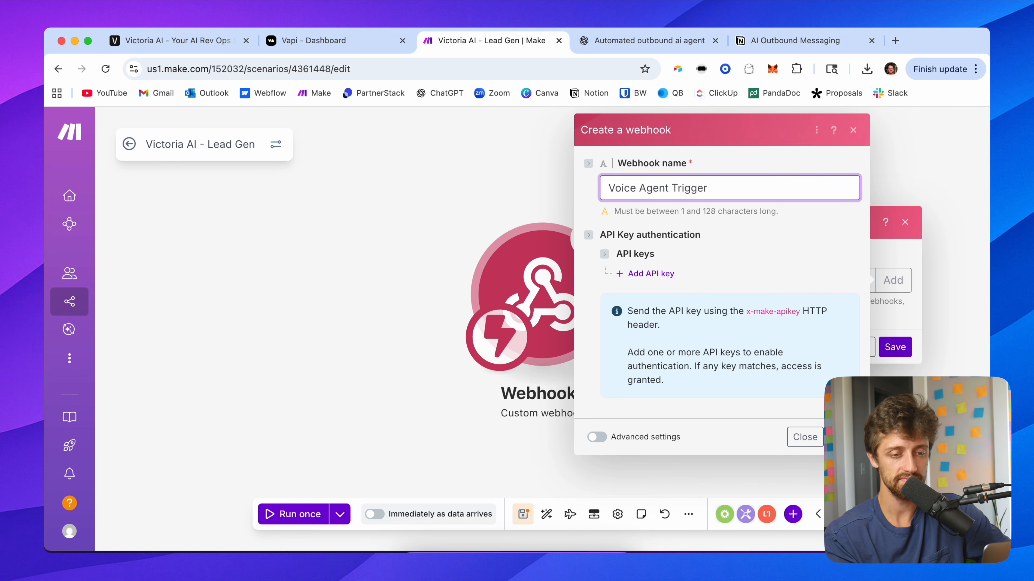
click(844, 437)
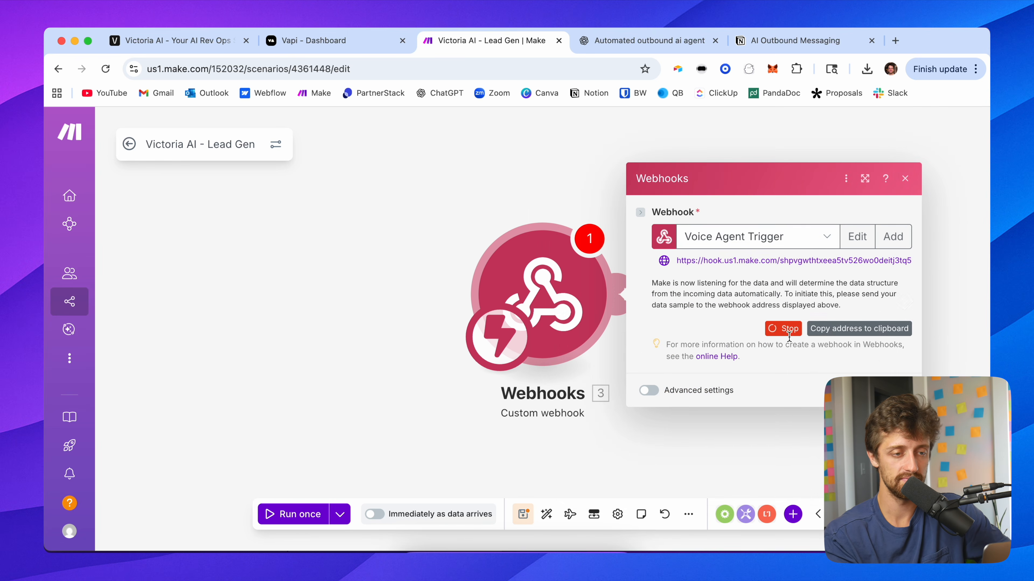
Step: Copy the webhook address into the campaign's response webhook URL and save the webhook configuration
triple_click(810, 265)
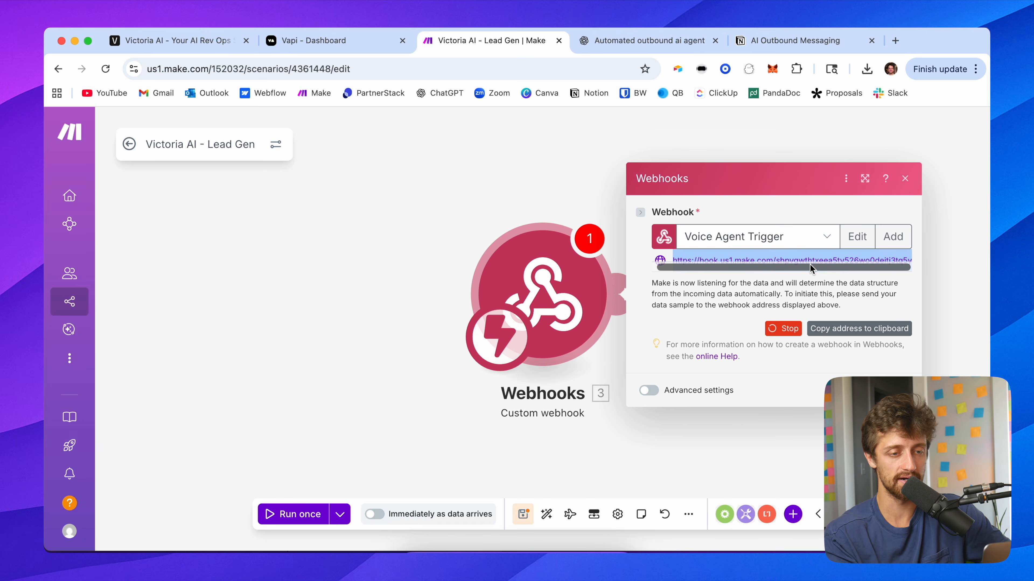
click(212, 40)
click(358, 389)
click(488, 369)
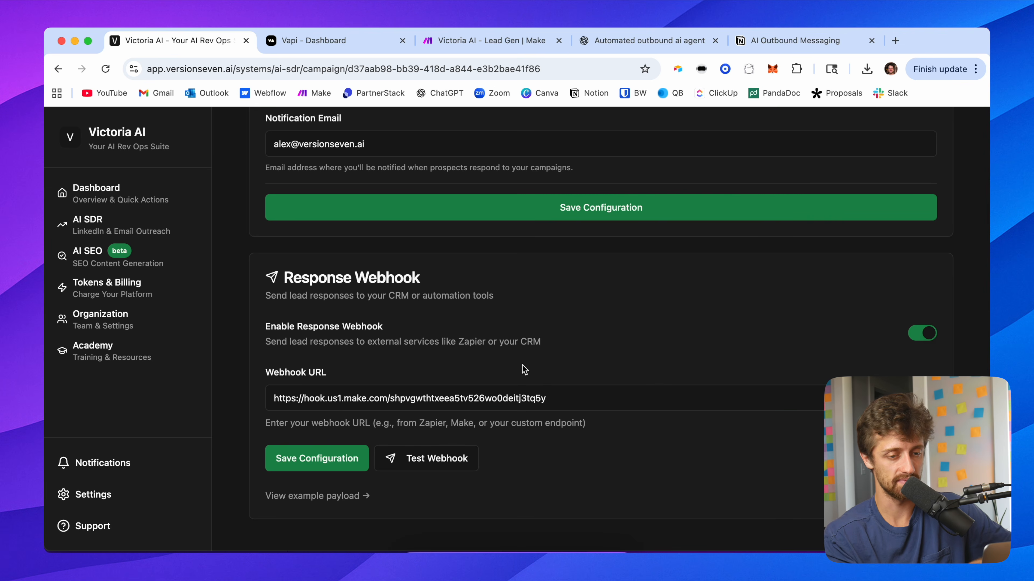
click(320, 457)
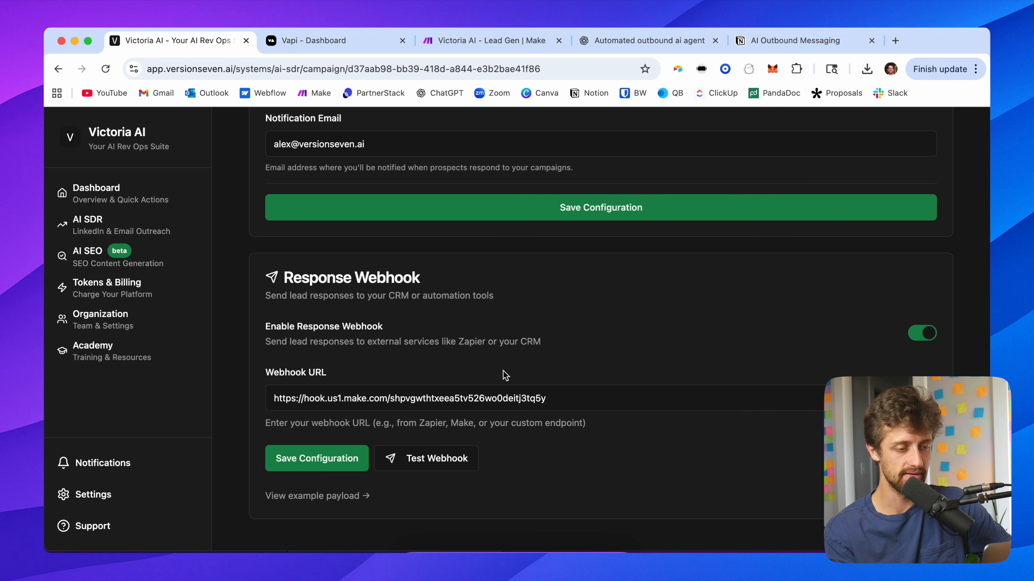
Step: Run the Make scenario once and send a test payload from the campaign's response webhook settings
click(483, 36)
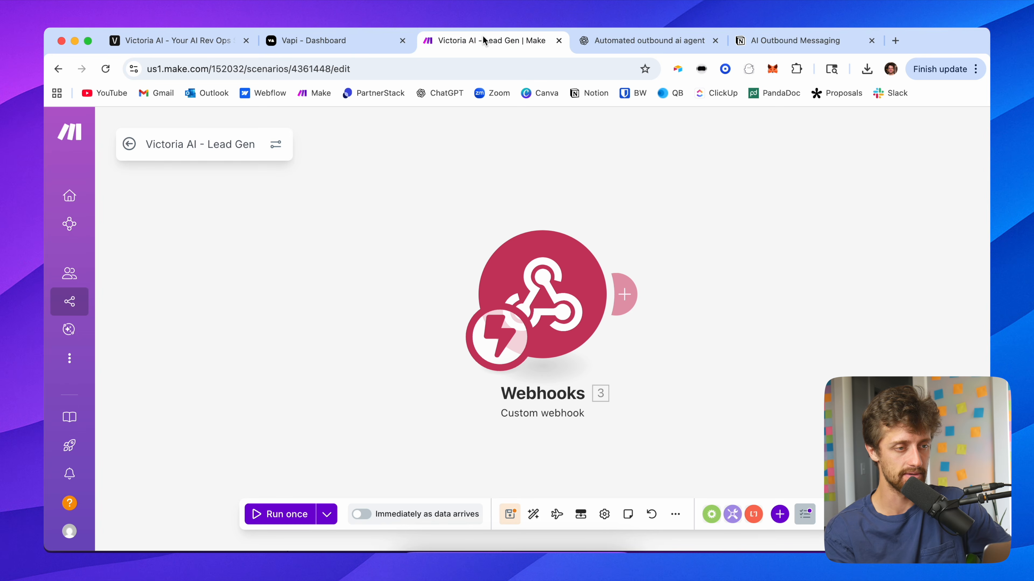
click(279, 514)
click(142, 42)
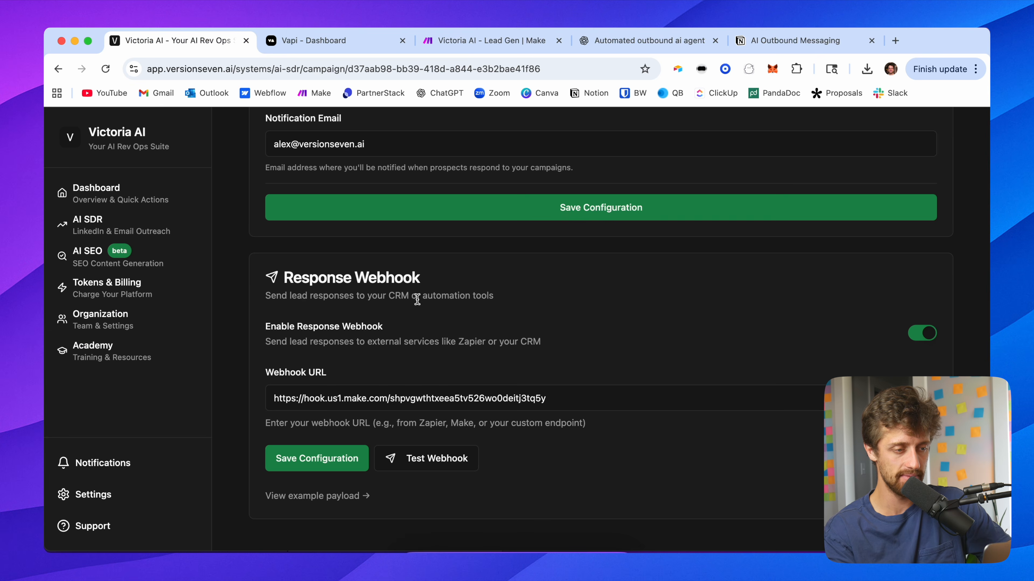
click(440, 466)
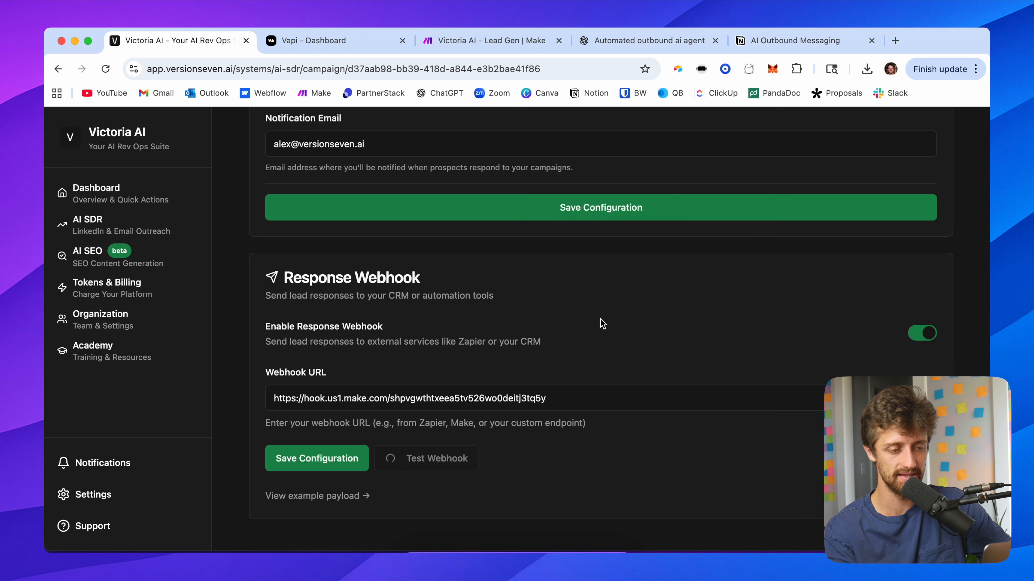
click(467, 47)
drag(469, 196, 193, 199)
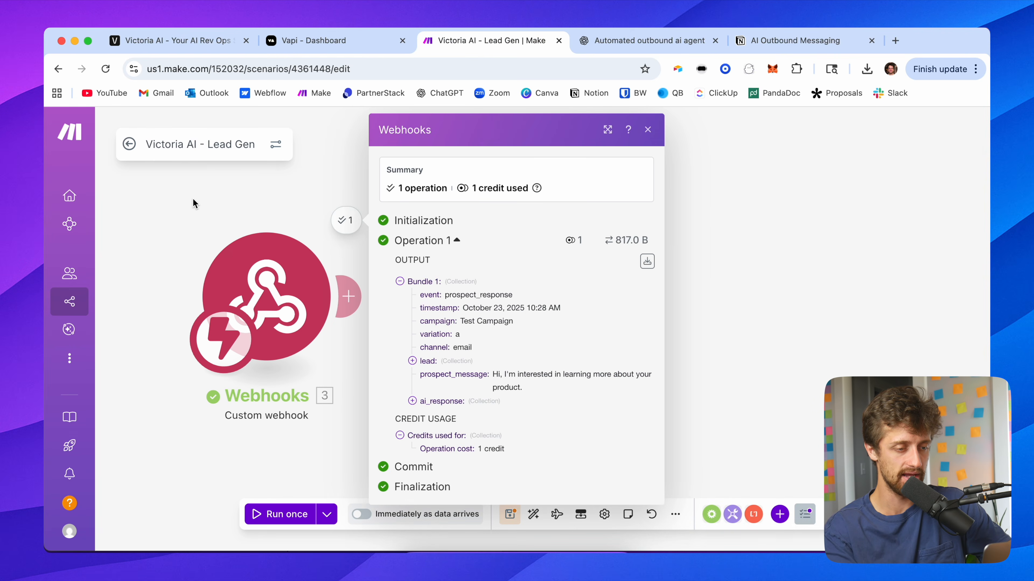
Step: Inspect the webhook's output bundle, expanding the lead and custom_fields collections
scroll(434, 298, up, 5)
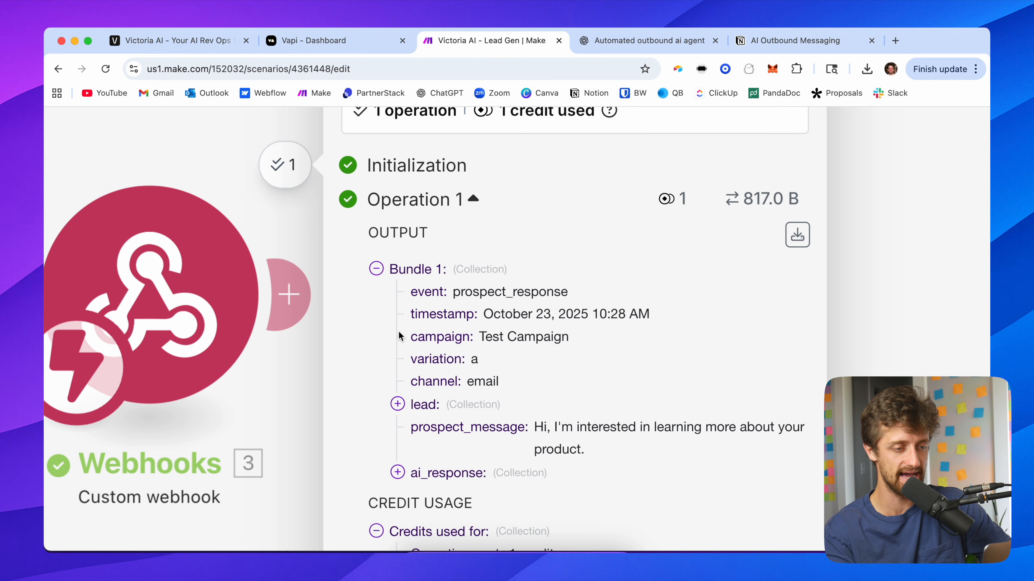
scroll(400, 337, down, 2)
click(426, 347)
scroll(492, 352, down, 3)
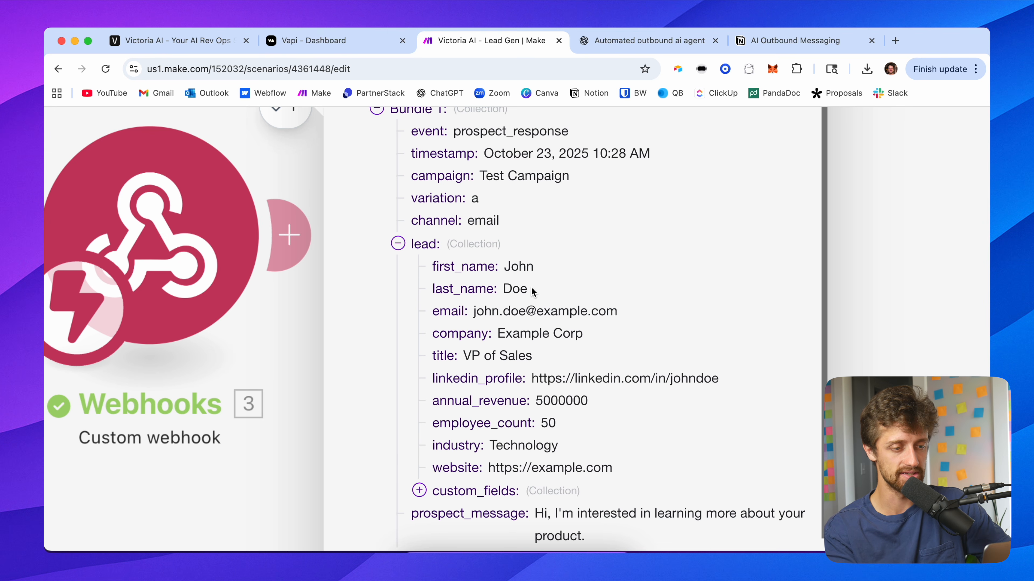
drag(530, 290, 513, 266)
click(612, 314)
scroll(588, 429, down, 1)
click(532, 451)
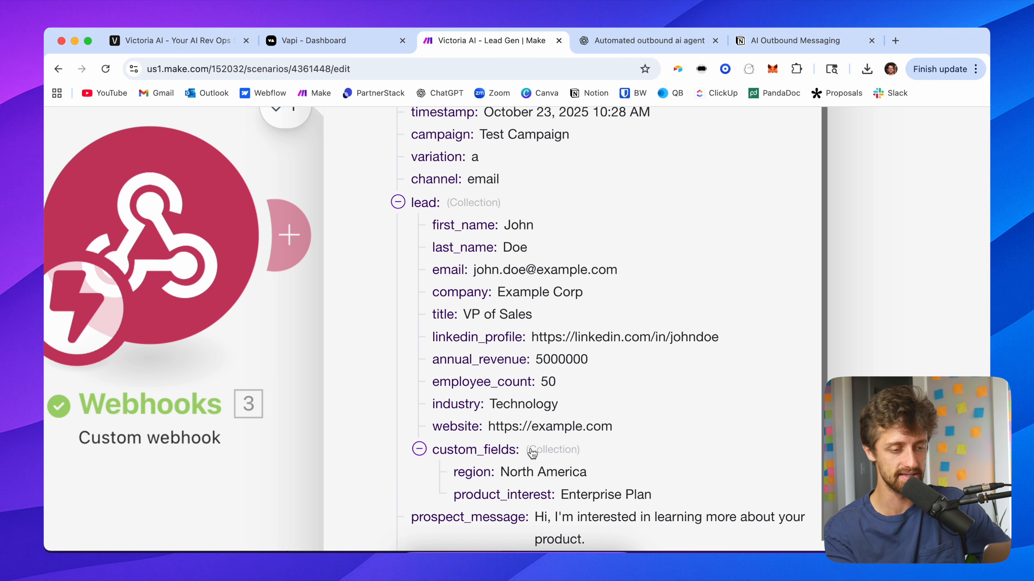
scroll(532, 451, down, 2)
mouse_move(652, 415)
mouse_down()
mouse_move(456, 389)
mouse_move(653, 417)
mouse_up()
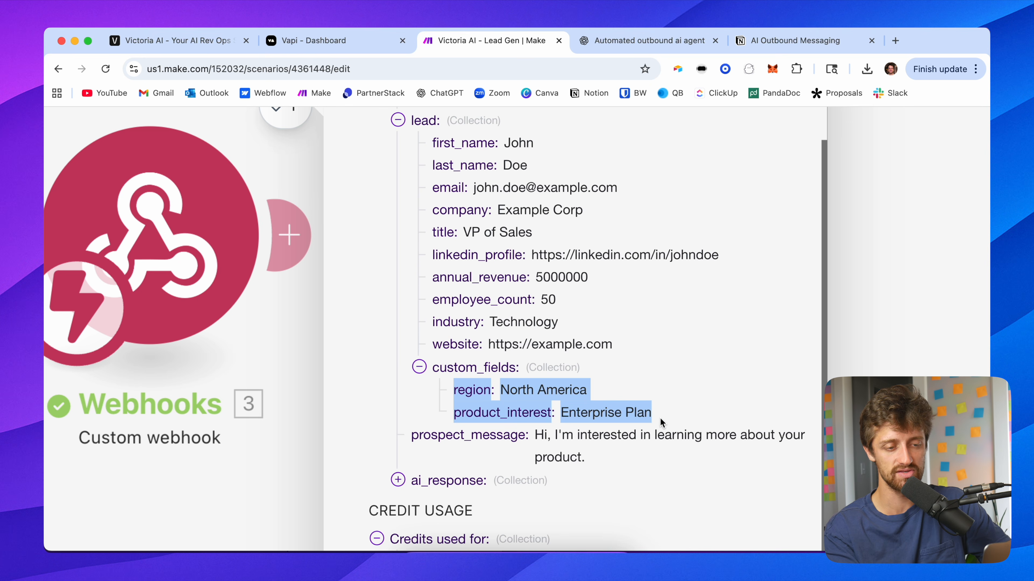
click(659, 418)
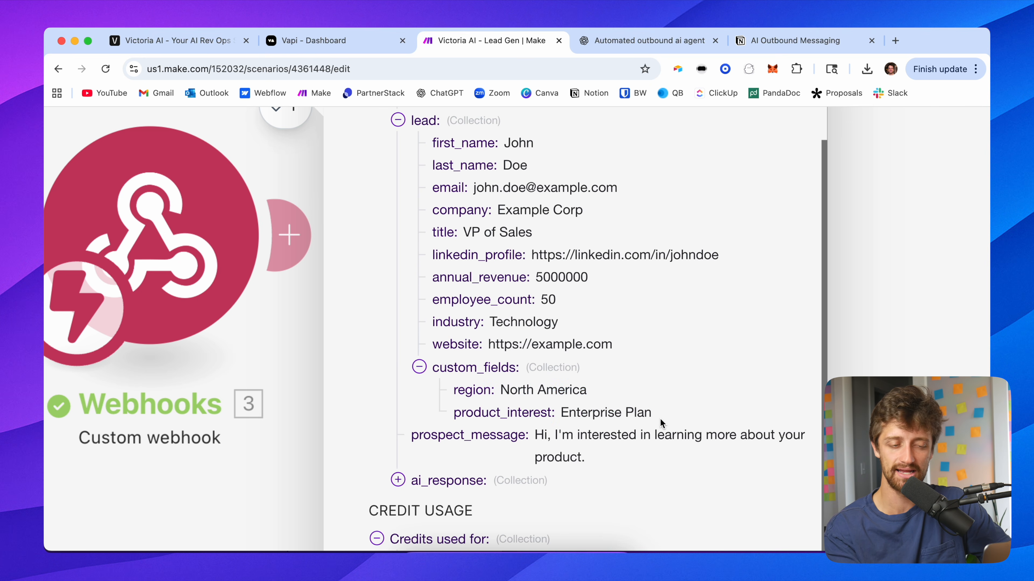
drag(656, 416, 452, 393)
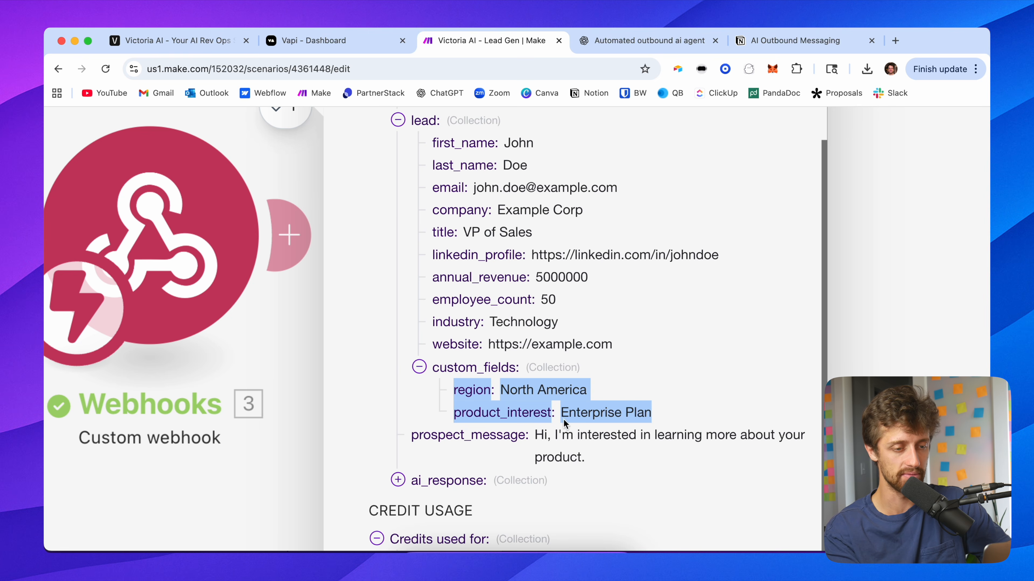
click(680, 418)
scroll(648, 385, down, 5)
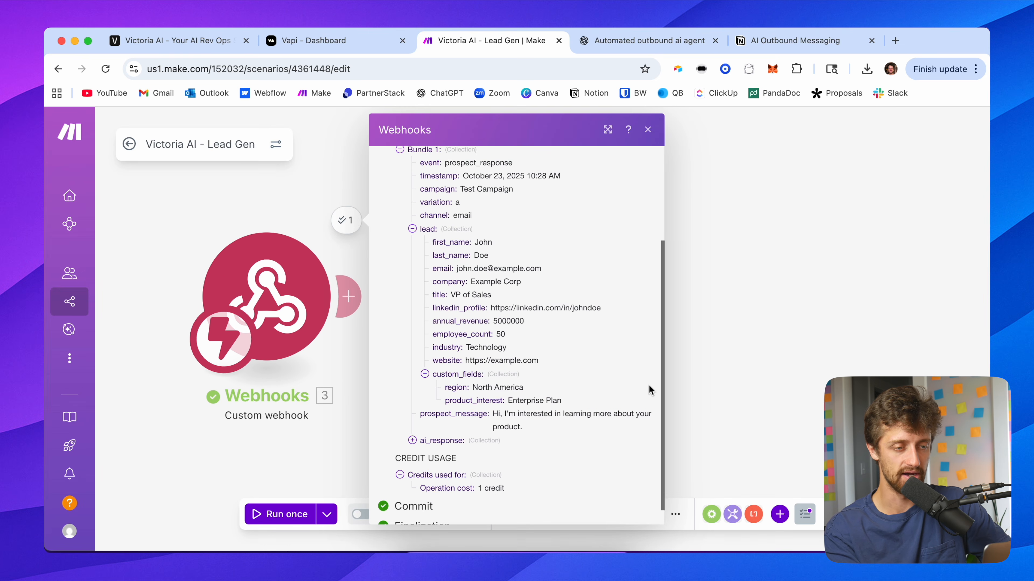
click(647, 130)
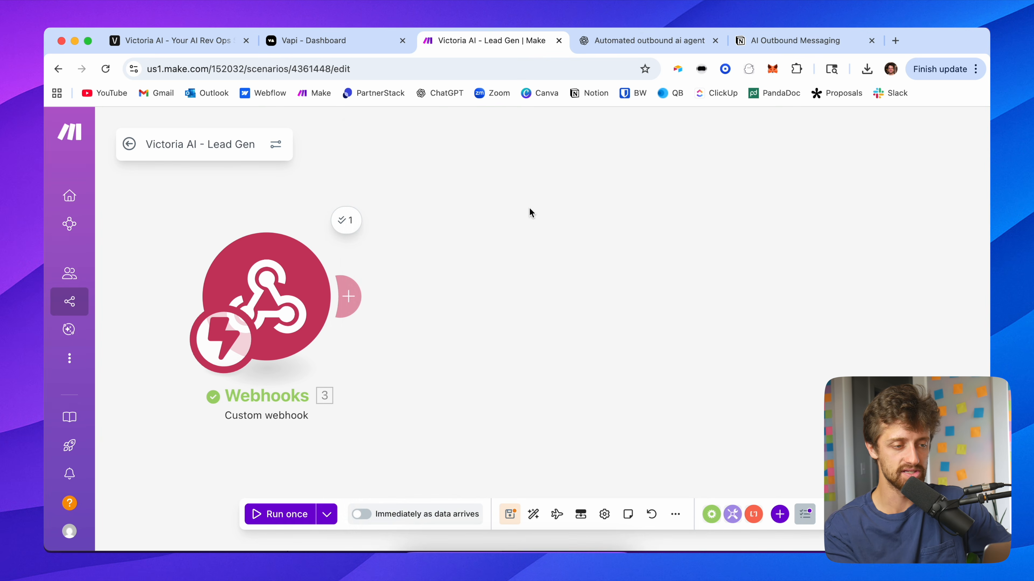
Step: Add a Tools Sleep module after the webhook with a delay of 60 seconds
click(352, 300)
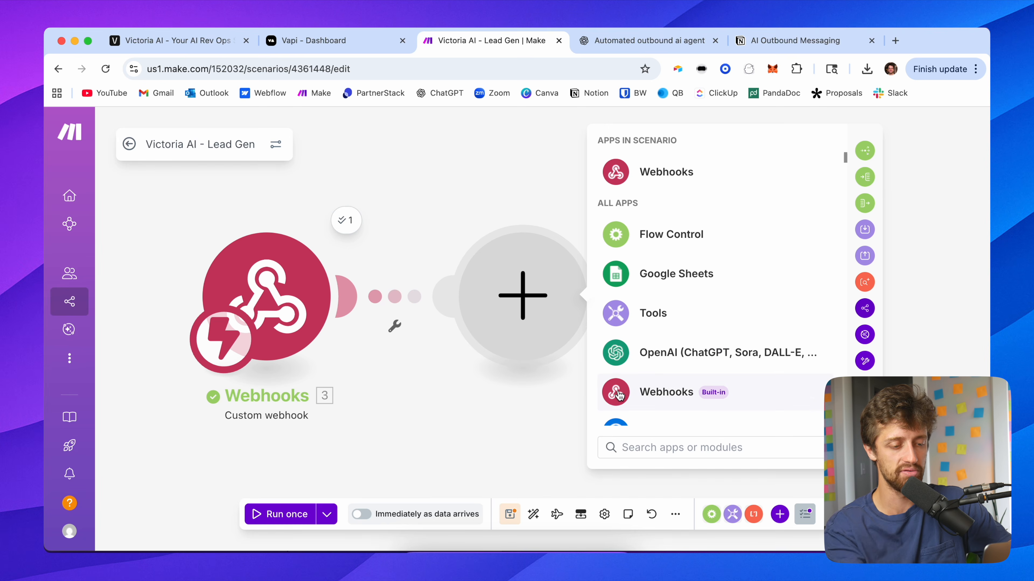
text(t)
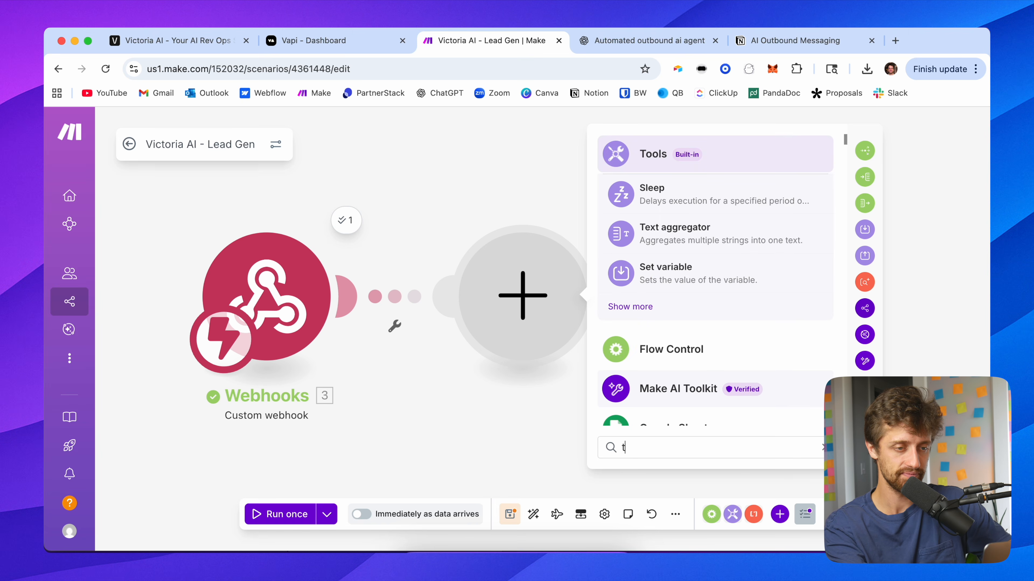
click(743, 200)
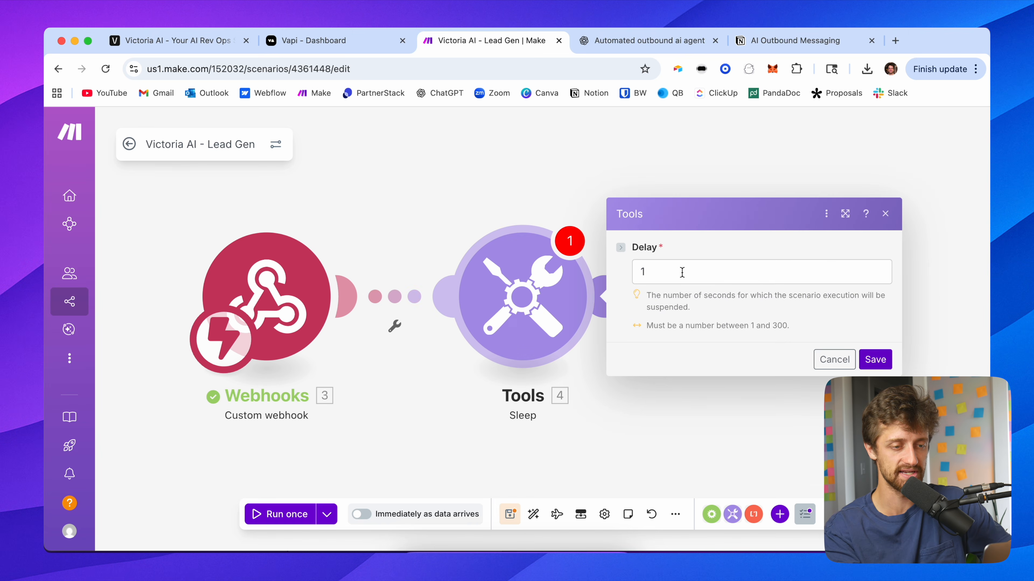
click(682, 272)
text(60)
click(845, 327)
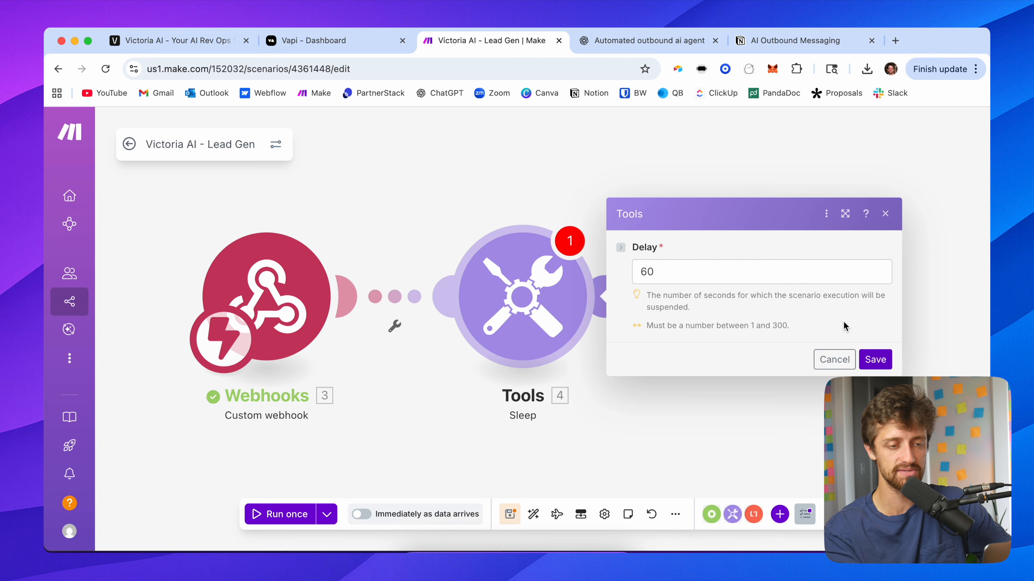
click(869, 354)
Step: Add a Vapi Make an API Call module after the Sleep module
drag(715, 264, 678, 271)
scroll(642, 293, down, 1)
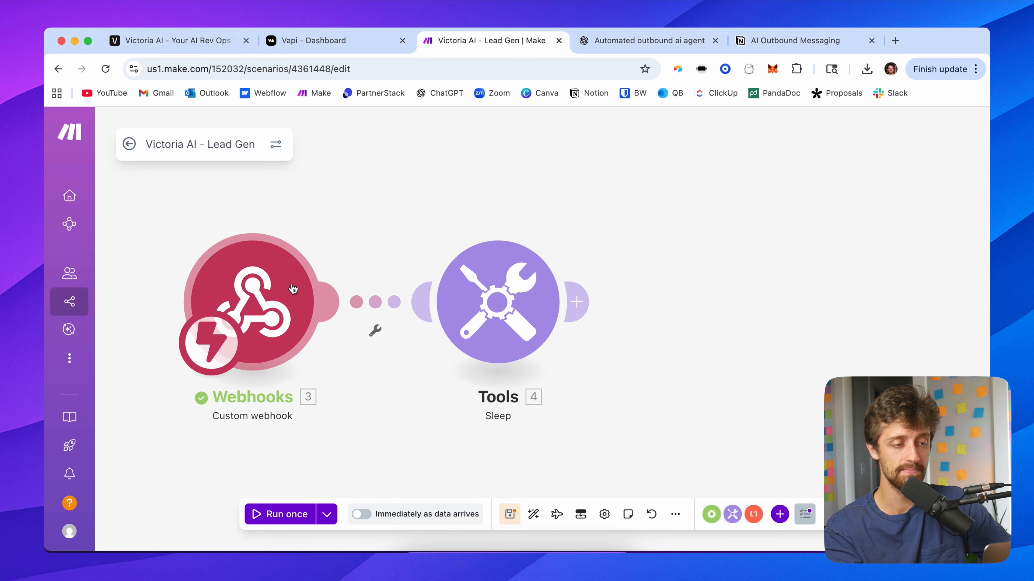
drag(373, 244, 339, 245)
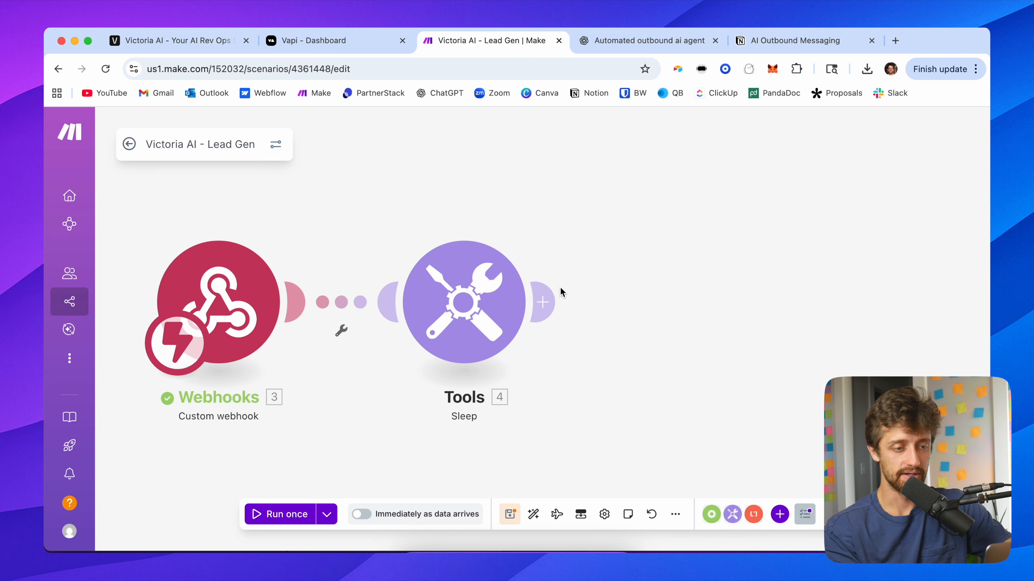
click(553, 300)
text(vapi)
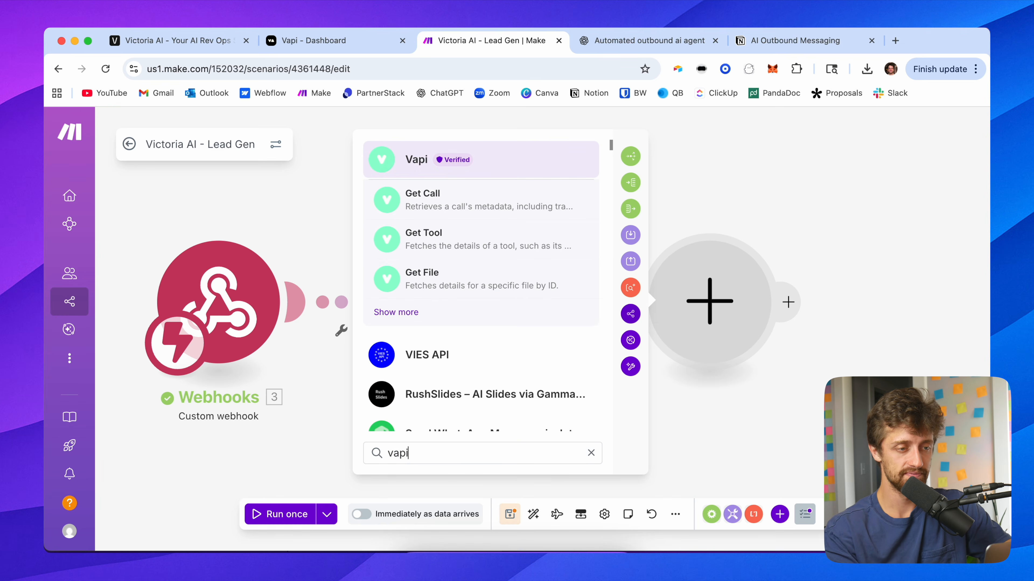
click(417, 160)
scroll(468, 339, down, 10)
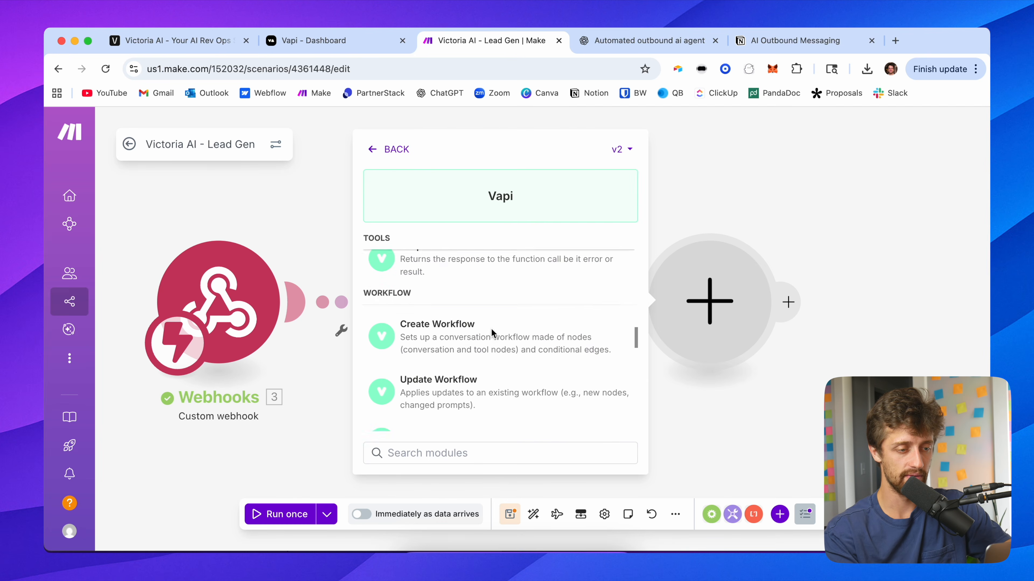
click(474, 412)
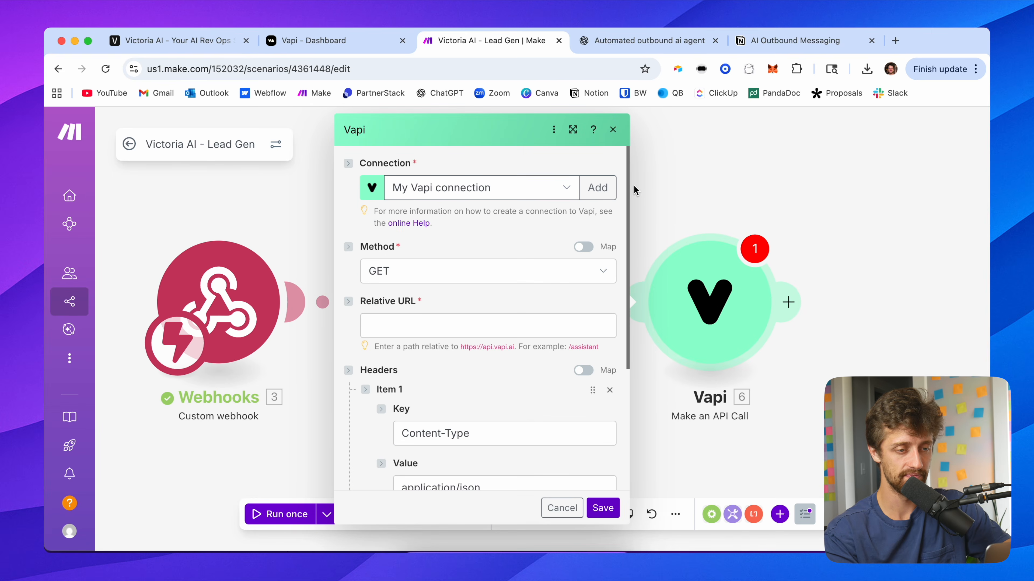
Step: Set the Vapi API call's method to POST and its relative URL to /call
click(381, 271)
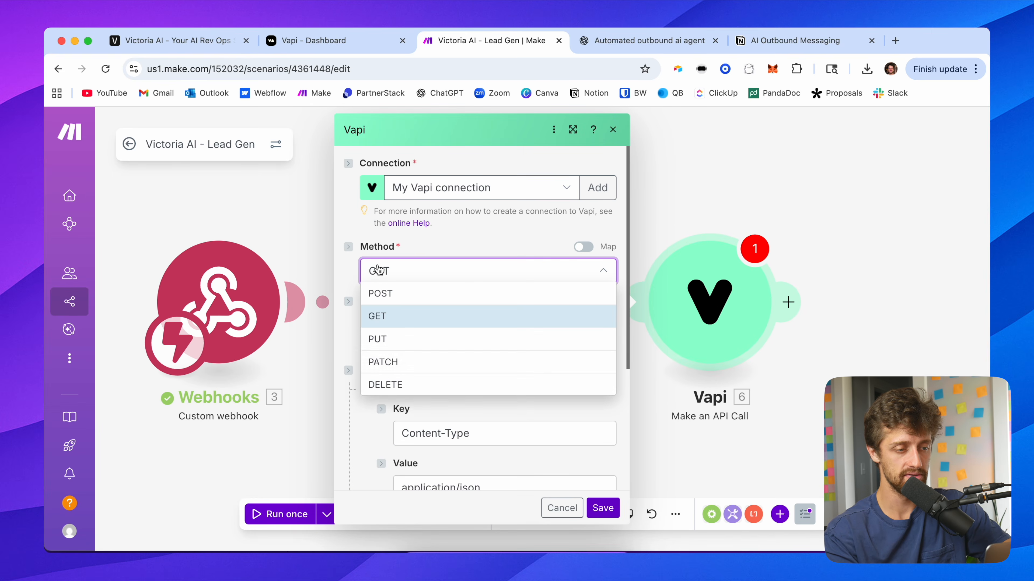
click(390, 297)
click(422, 322)
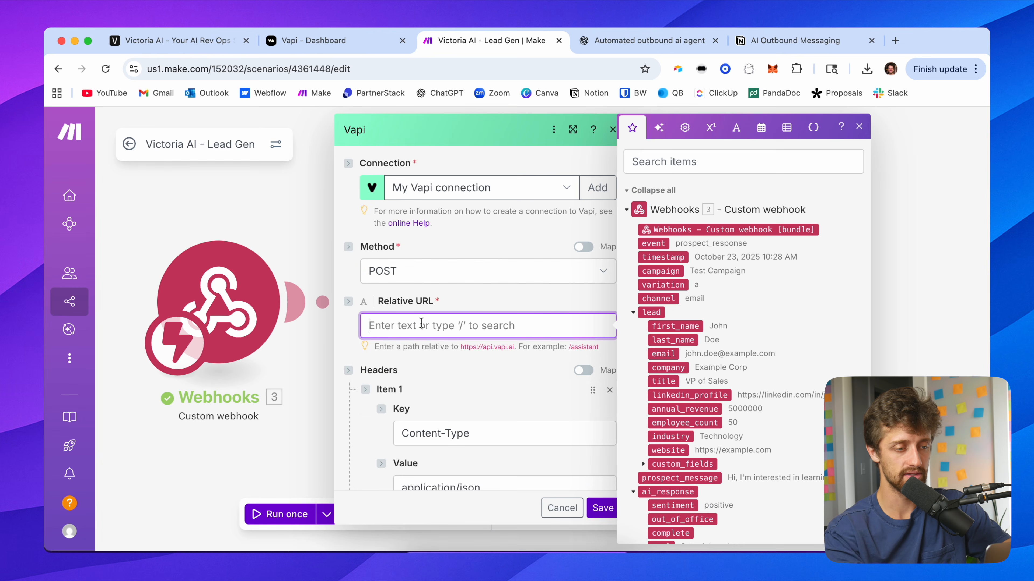
text(/call)
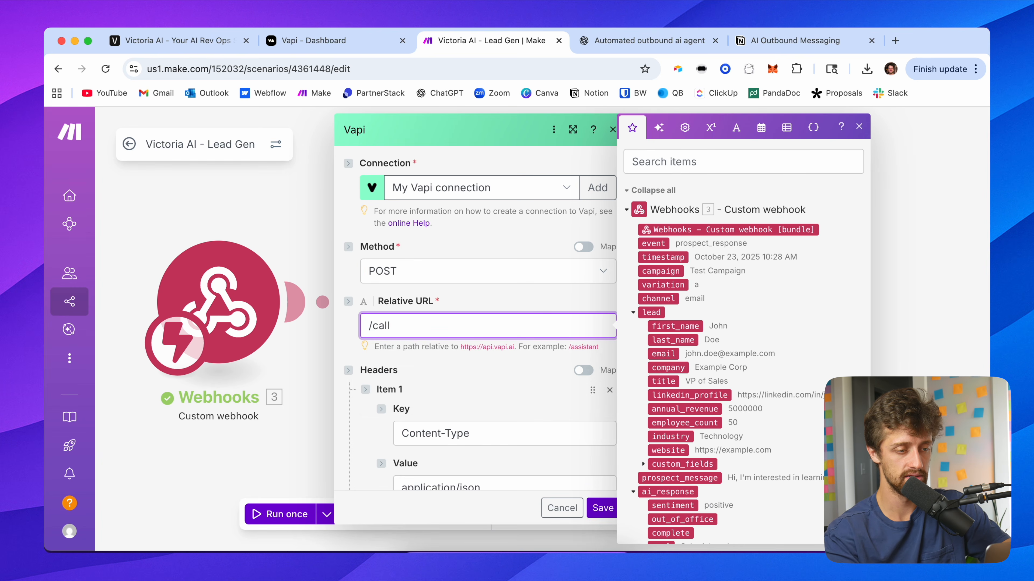
click(470, 313)
Step: Paste a JSON request body with assistantId, phoneNumberId, customer number and variableValues fields
scroll(427, 295, down, 5)
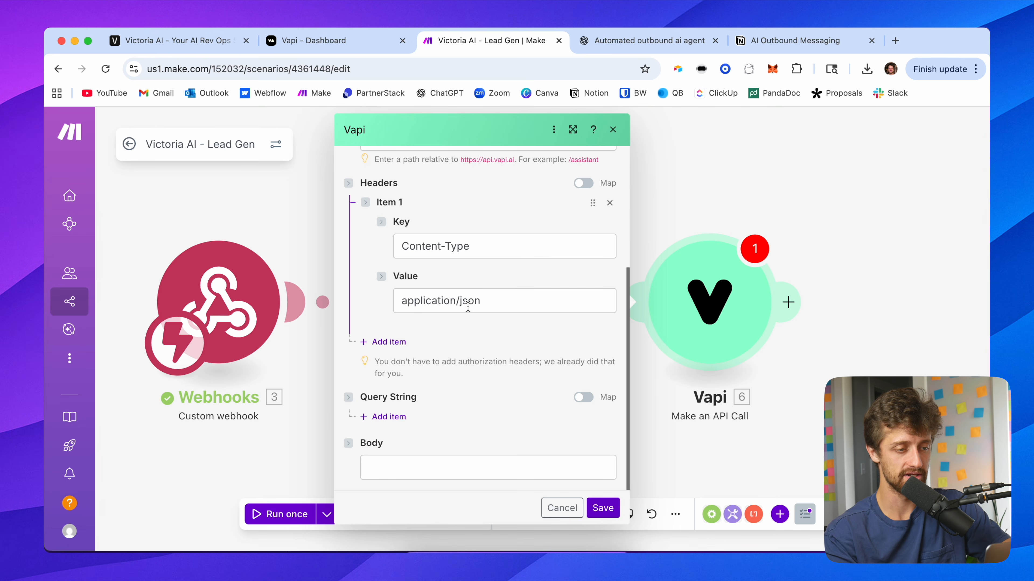
click(423, 465)
text({   "assistantId": "",   "phoneNumberId": "",   "customer": {     "number": ""   },   "assistantOverrides": {     "variableValues": {       "firstName": "",       "company_phone_number":""     }   } })
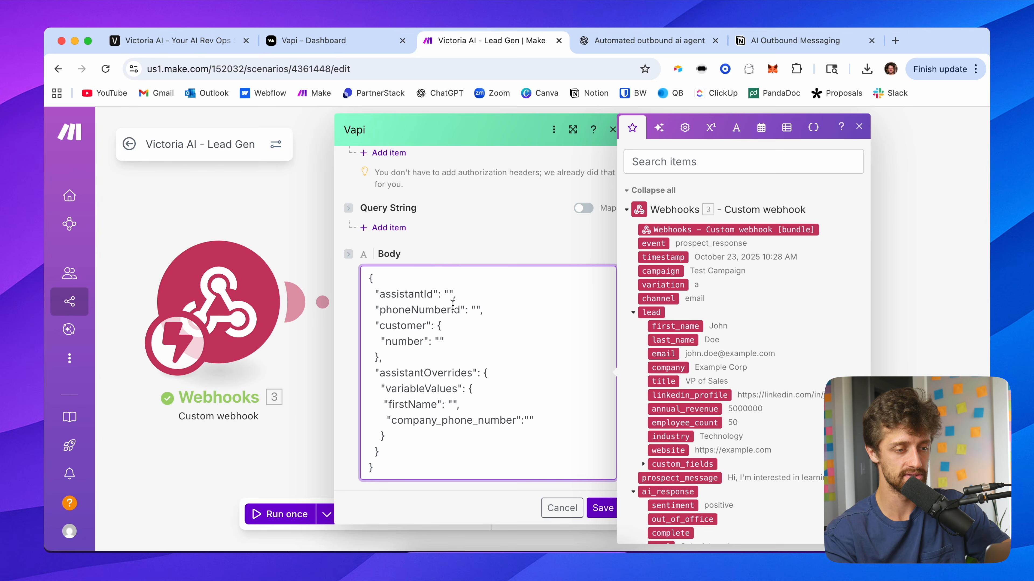
scroll(453, 305, up, 4)
scroll(466, 214, right, 3)
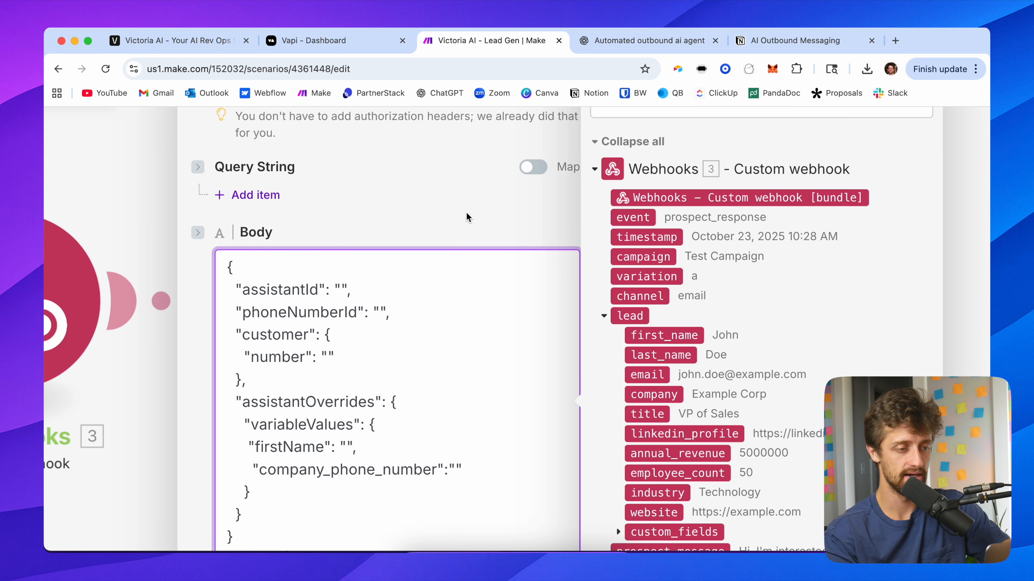
scroll(466, 217, down, 3)
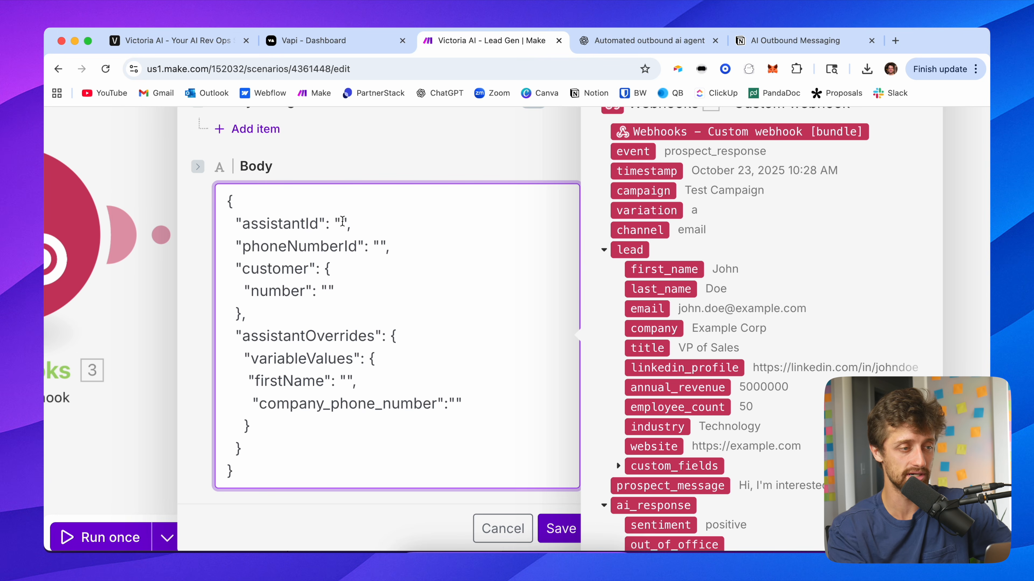
Step: Copy the Version Seven - Scheduler assistant ID in Vapi and paste it as the body's assistantId value
click(321, 41)
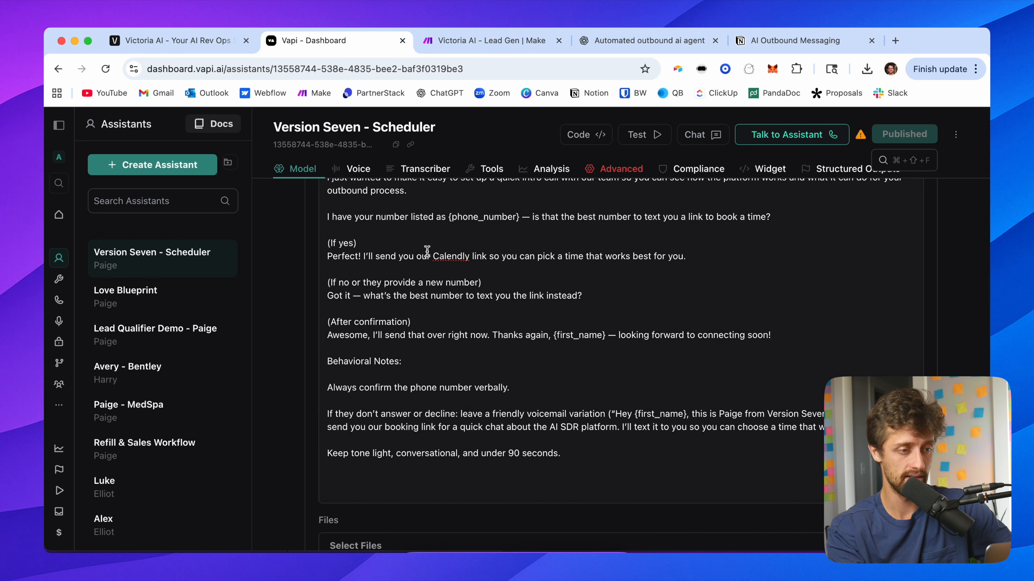
scroll(295, 237, up, 15)
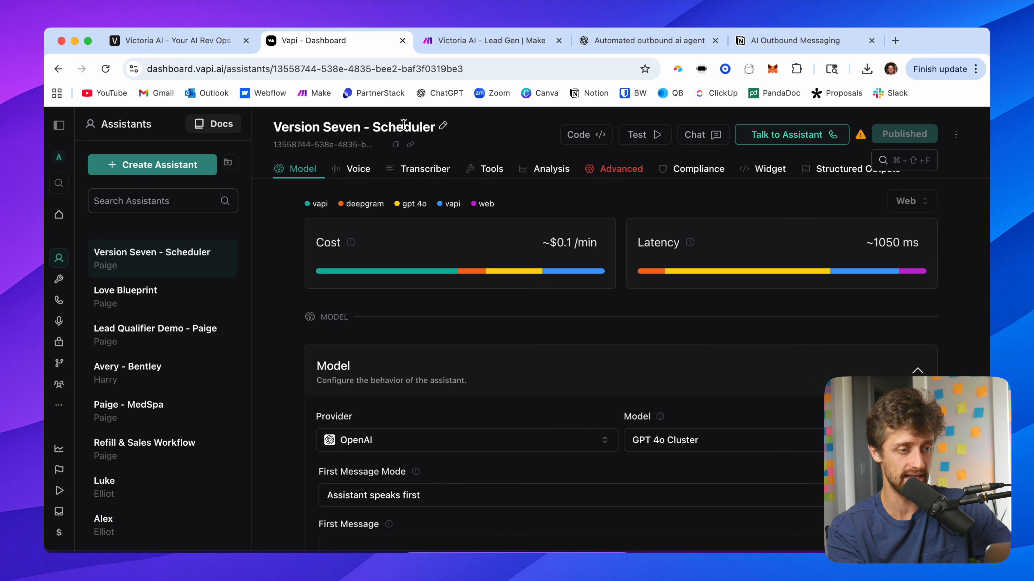
click(407, 147)
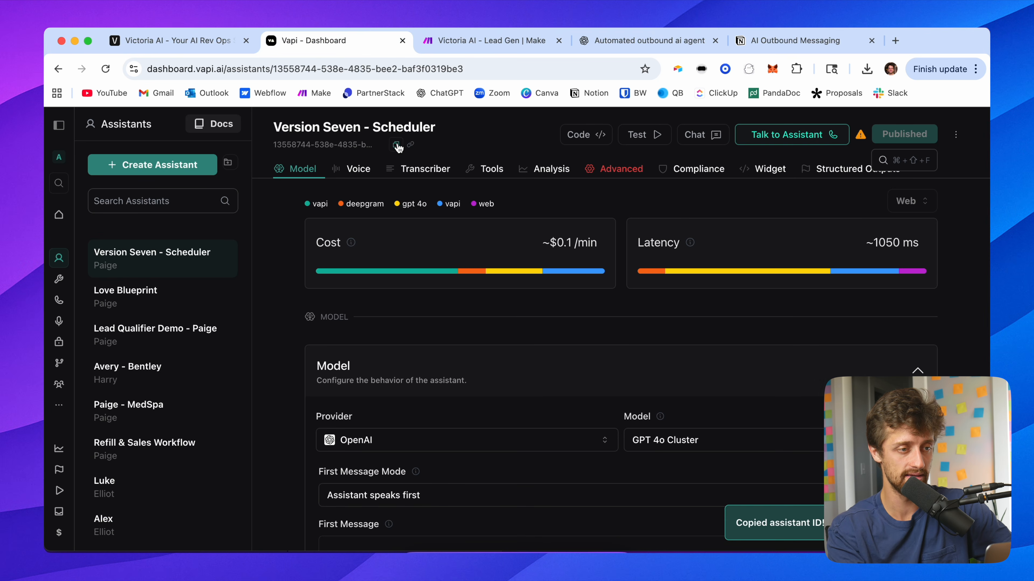
click(477, 43)
click(344, 220)
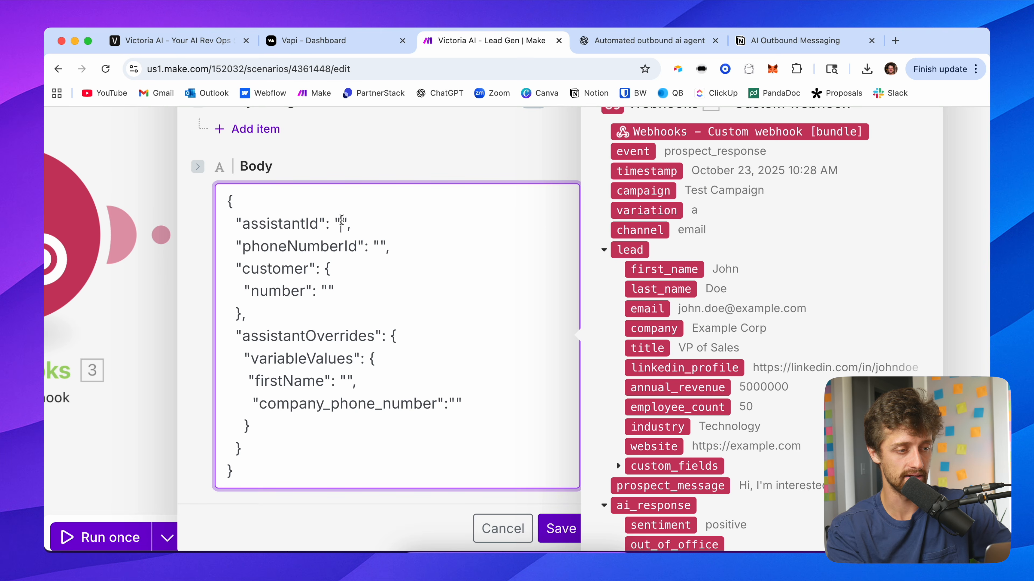
key(super+v)
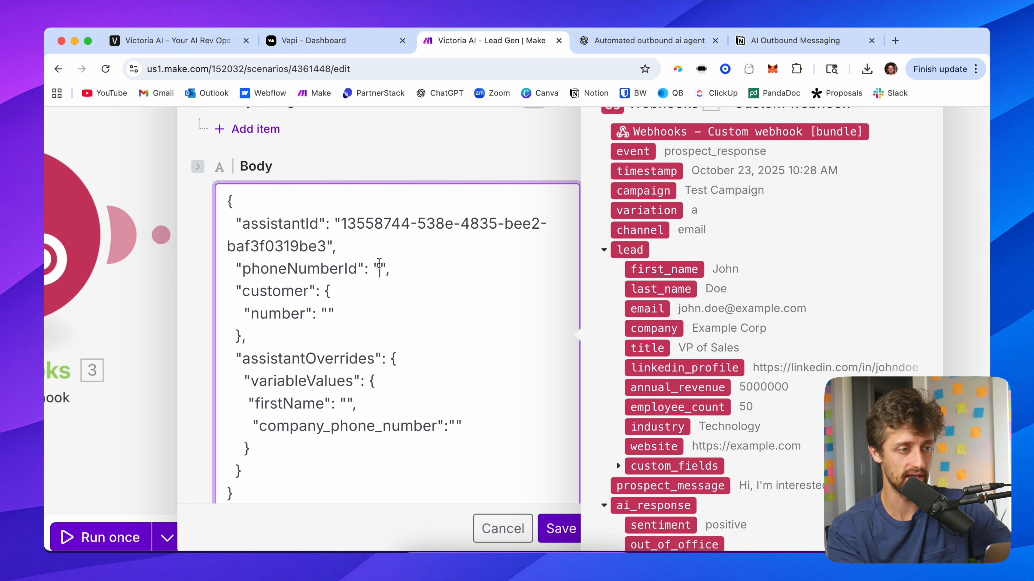
Step: Copy the Vapi phone number's ID and paste it as the body's phoneNumberId value
click(346, 50)
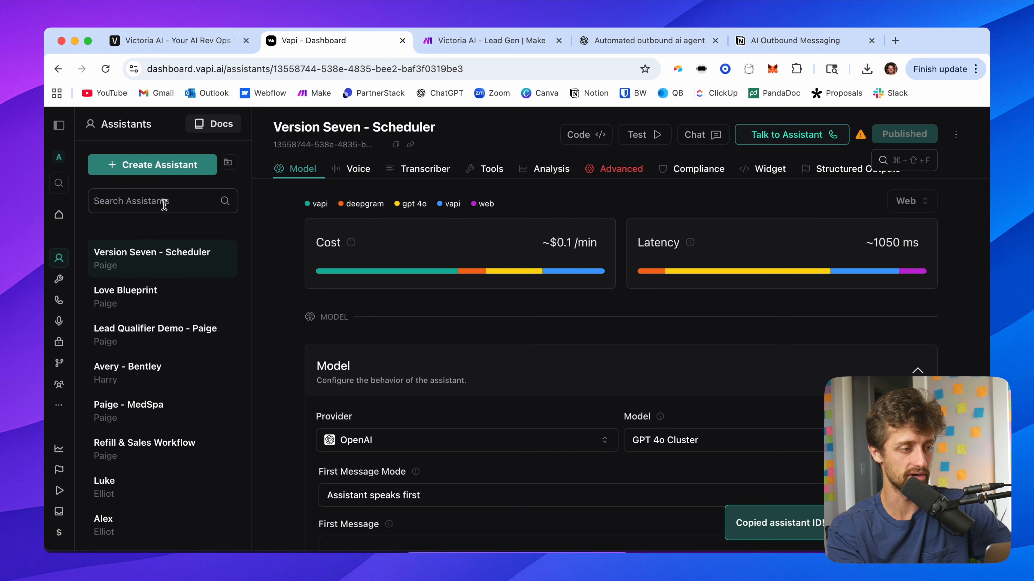
click(59, 125)
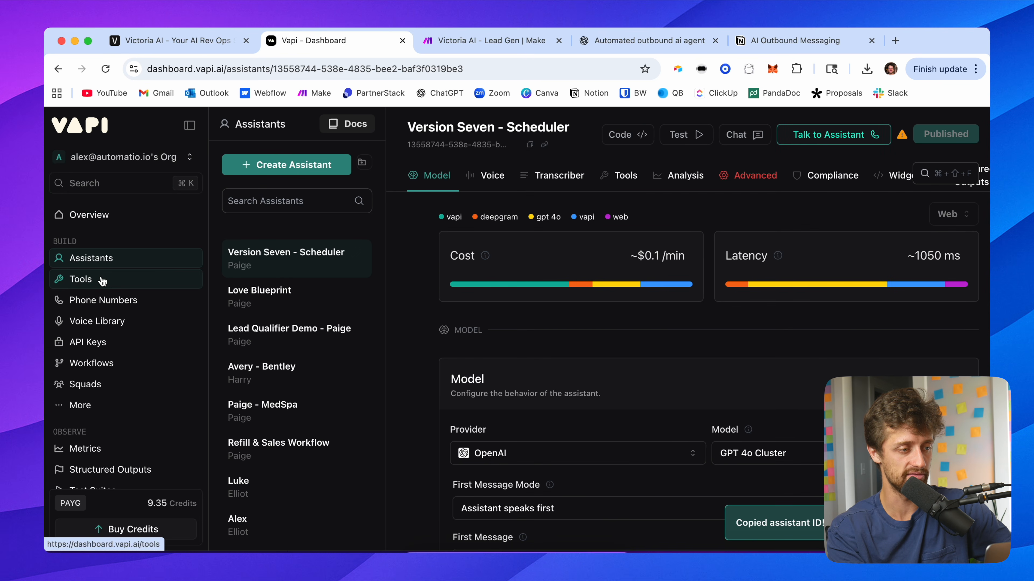
click(105, 301)
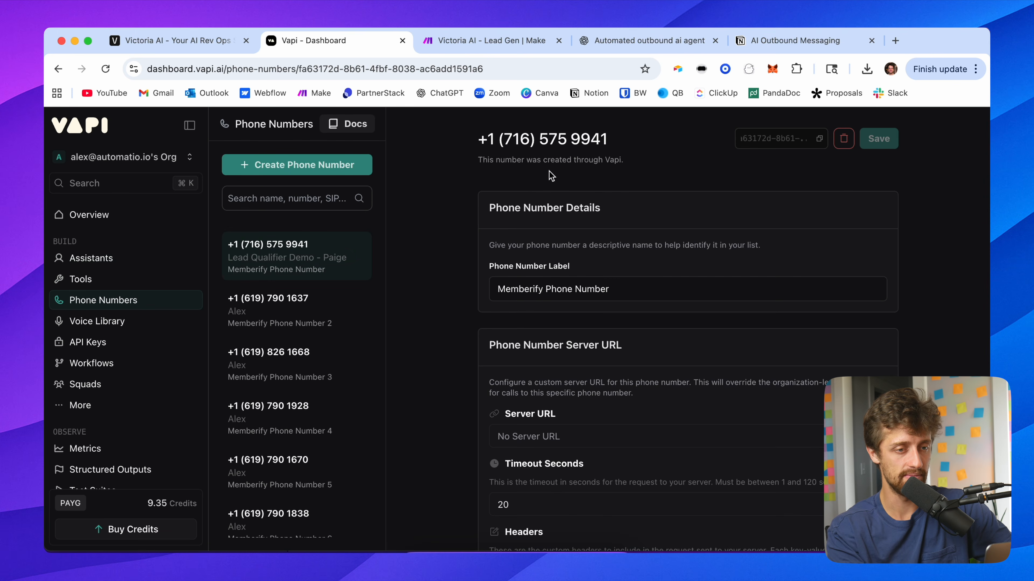
click(819, 139)
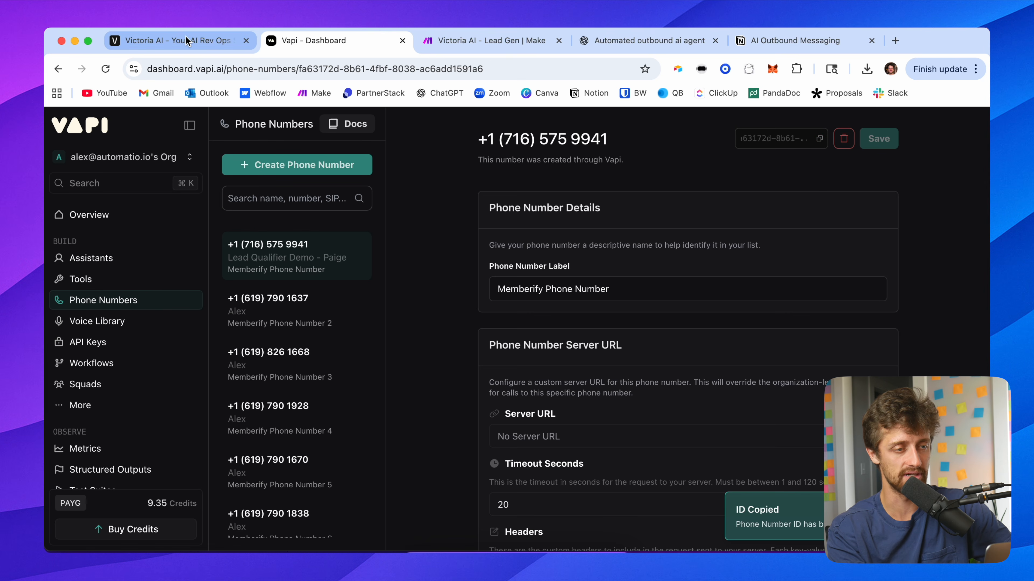
click(470, 44)
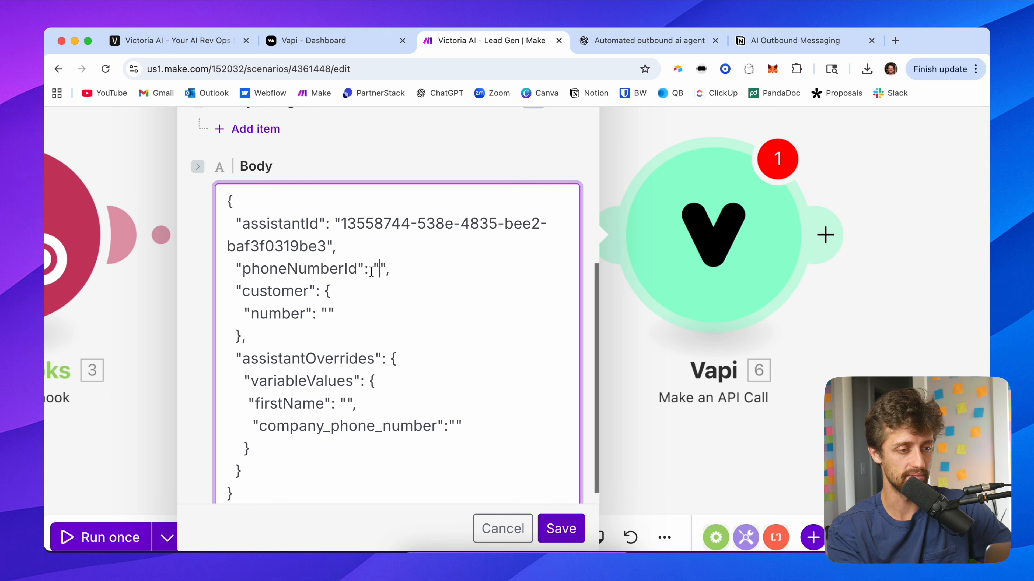
key(super+v)
drag(385, 292, 231, 269)
drag(341, 243, 237, 220)
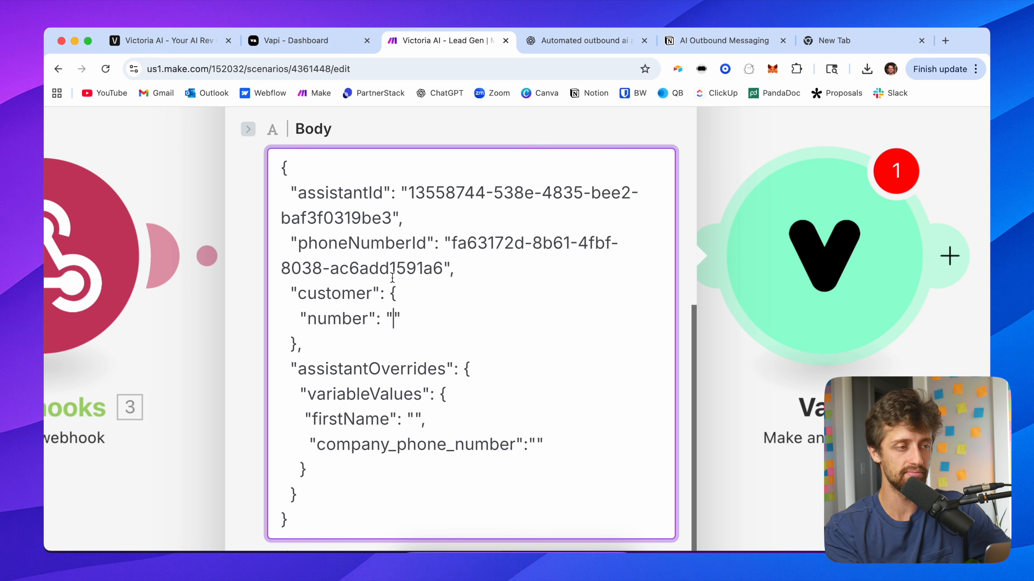
Step: Check the company_phone_number column name in the campaign leads, then insert the webhook's lead custom_fields region item into the customer number value
click(169, 40)
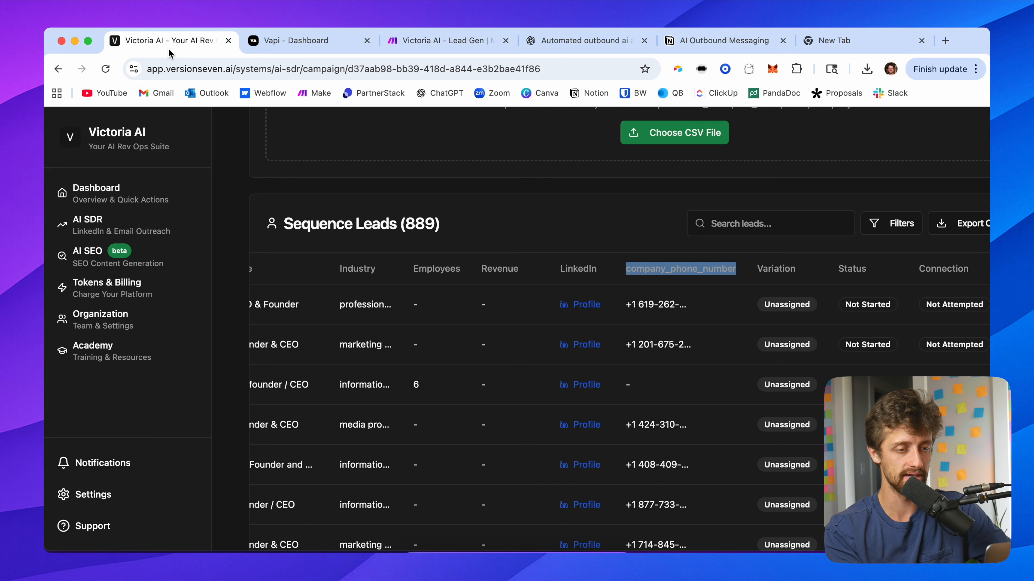
click(529, 231)
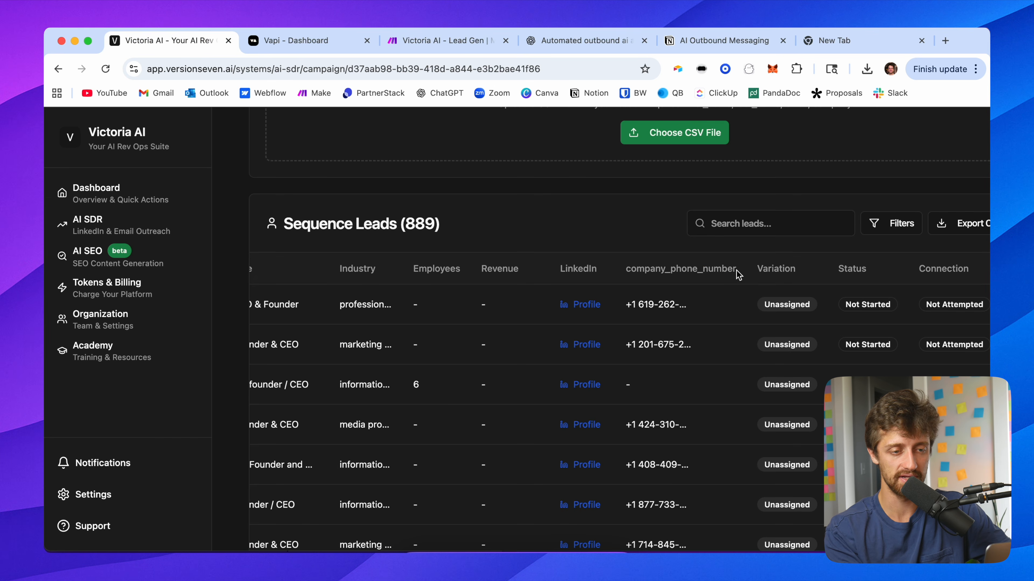
drag(738, 274, 628, 264)
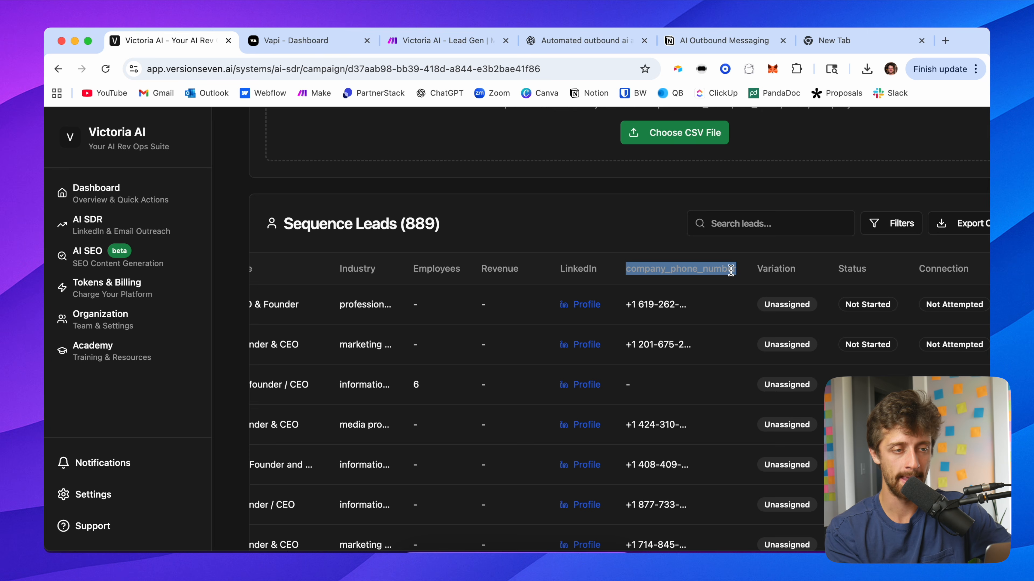
click(449, 41)
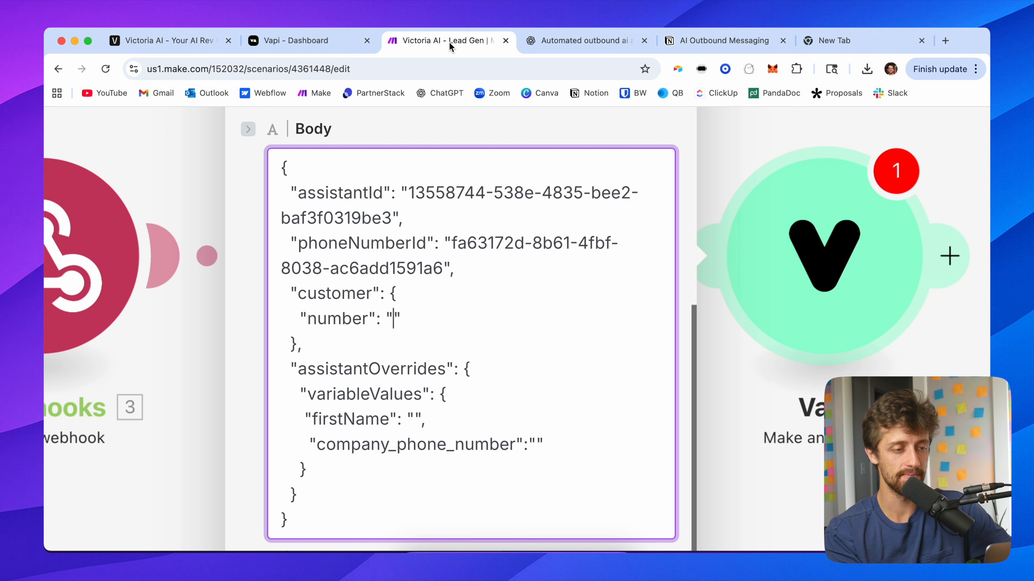
click(394, 318)
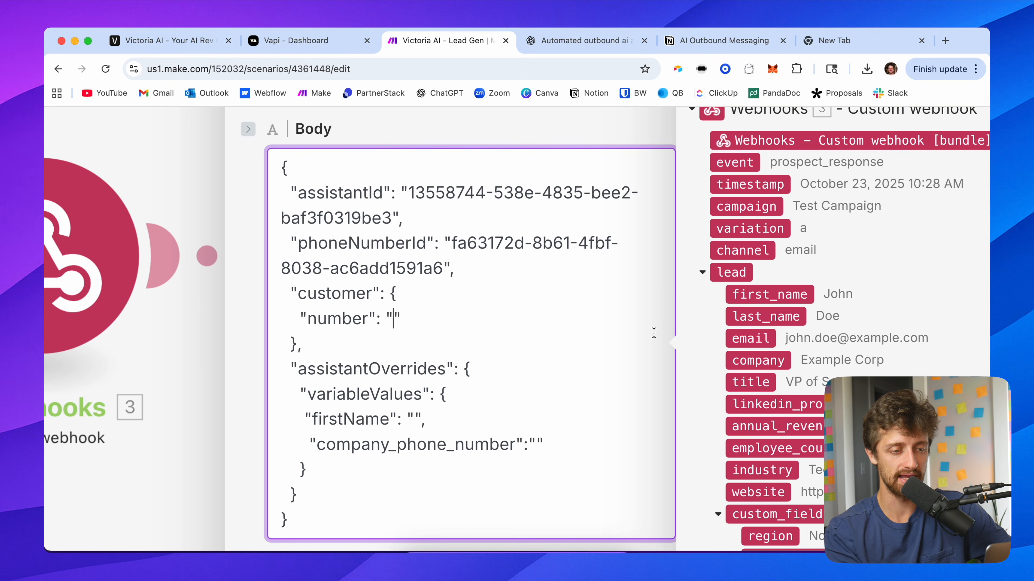
scroll(606, 407, down, 2)
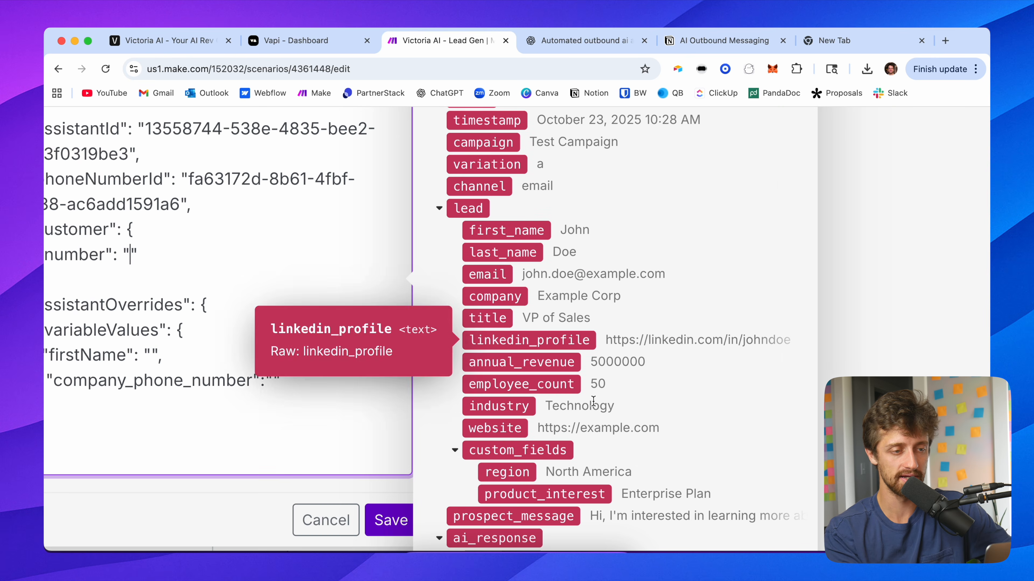
scroll(494, 443, down, 1)
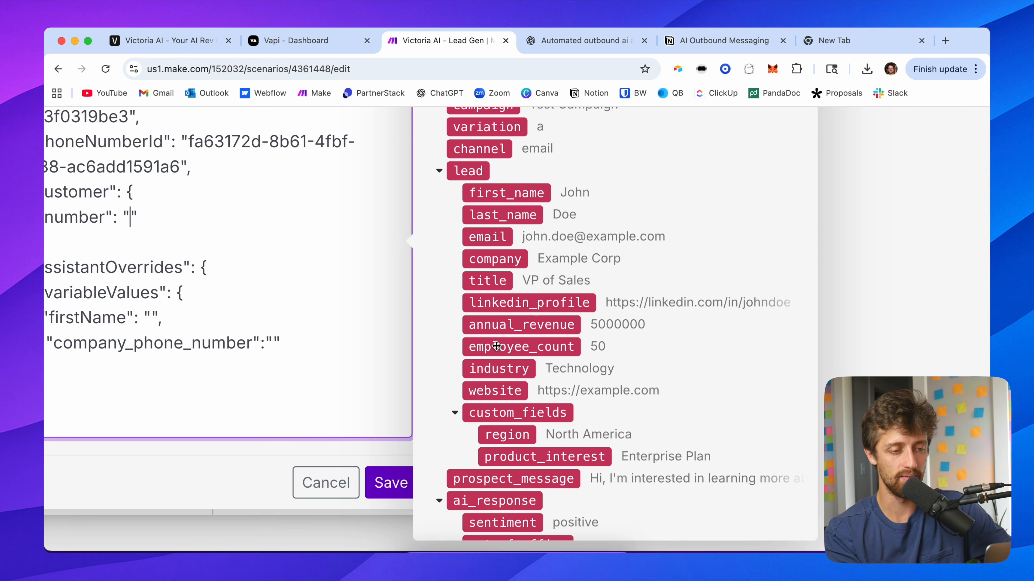
click(520, 437)
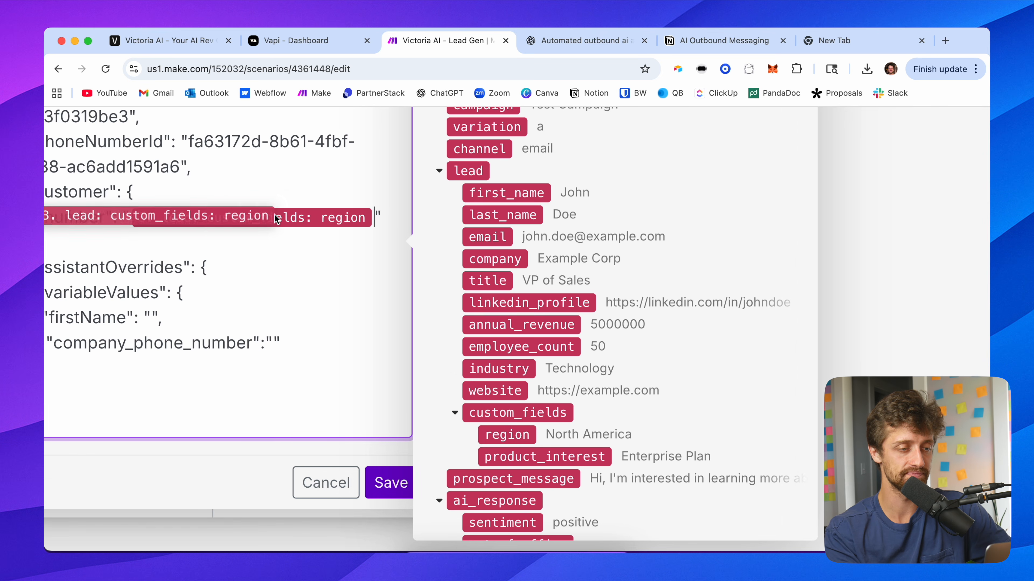
drag(375, 215, 203, 219)
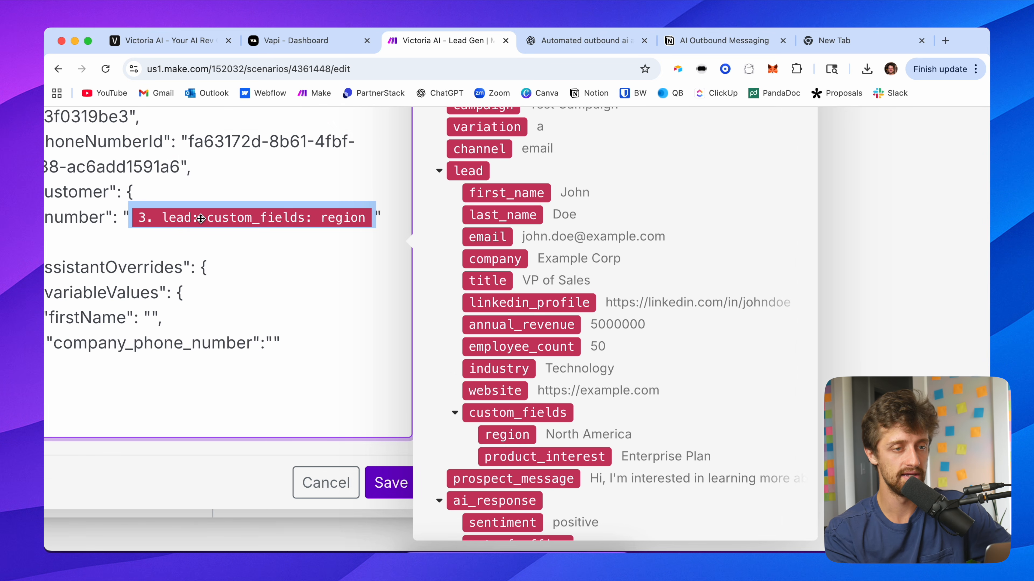
Step: Edit the copied mapping to {{3.lead.custom_fields.company_phone_number}} in a new tab and paste it over the customer number value
click(822, 41)
click(178, 69)
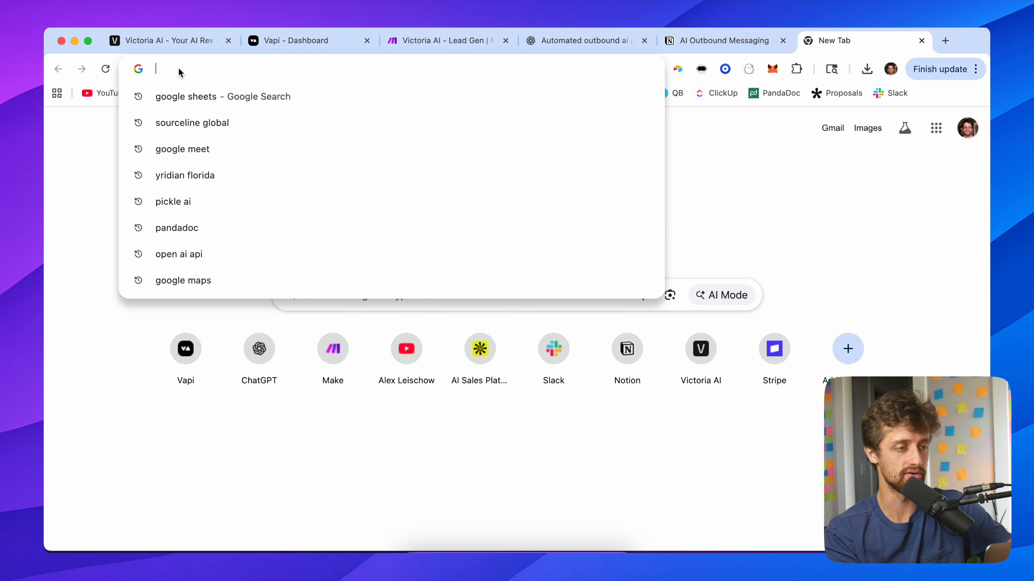
key(super+v)
click(282, 70)
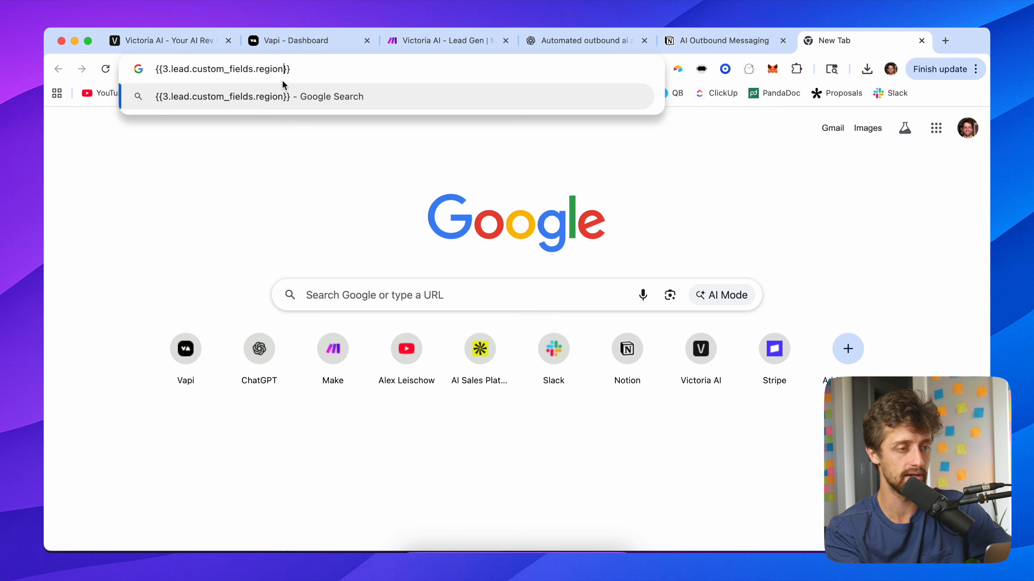
key(BackSpace)
key(BackSpace)
key(BackSpace)
key(BackSpace)
key(BackSpace)
key(BackSpace)
text(company_)
text(phone_numbe)
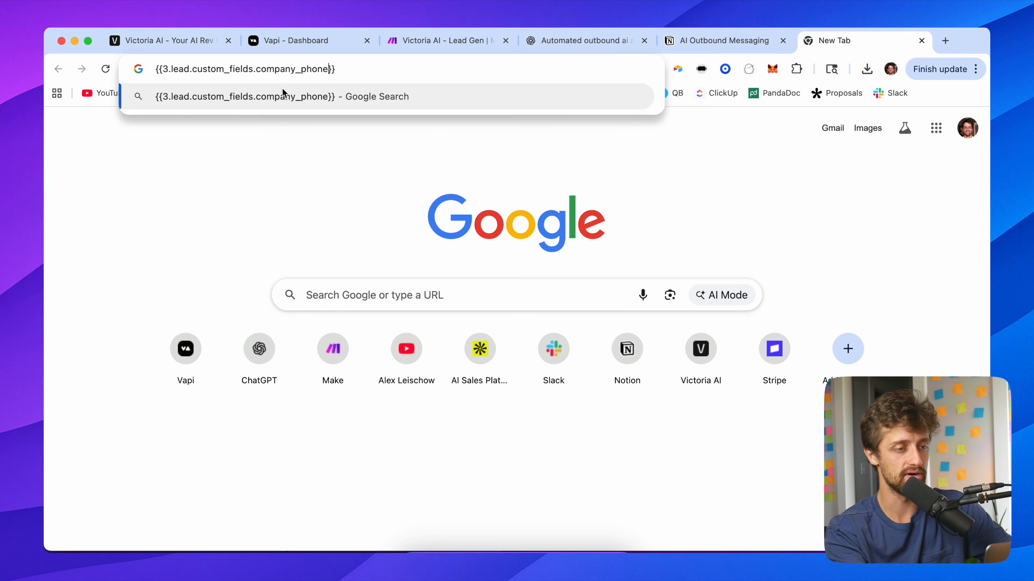
text(r)
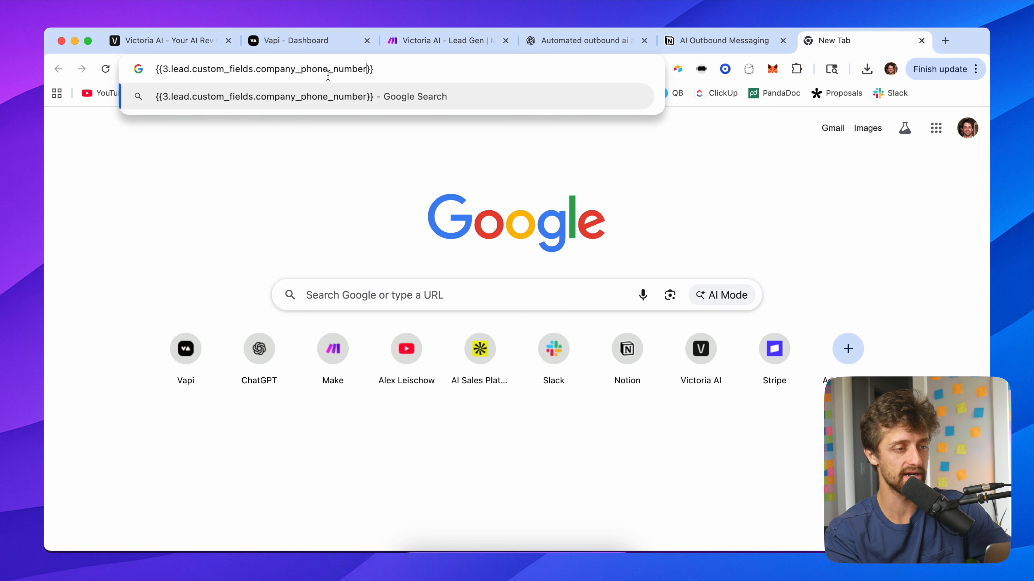
triple_click(331, 70)
key(cmd+c)
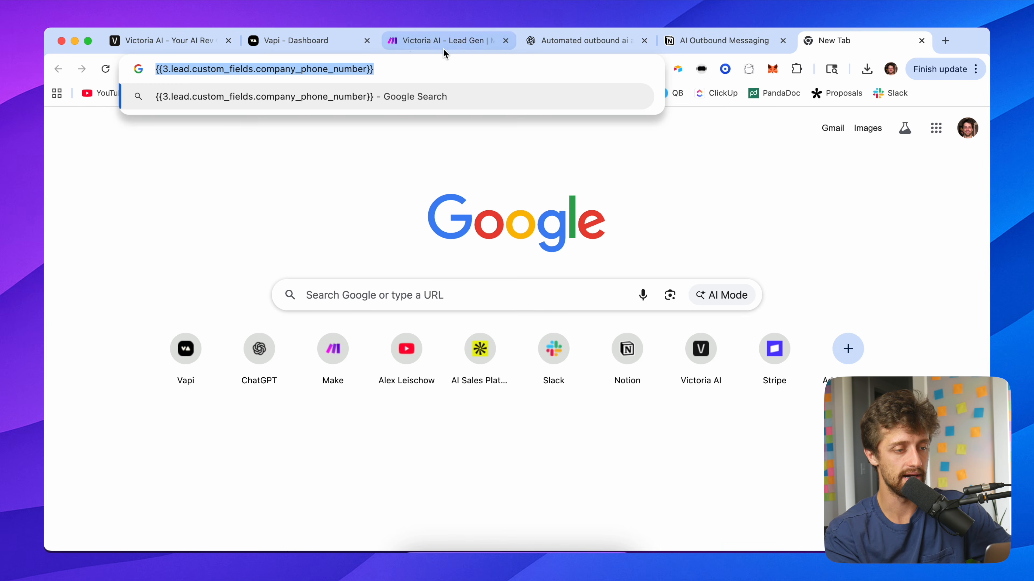
click(466, 48)
key(BackSpace)
key(cmd+v)
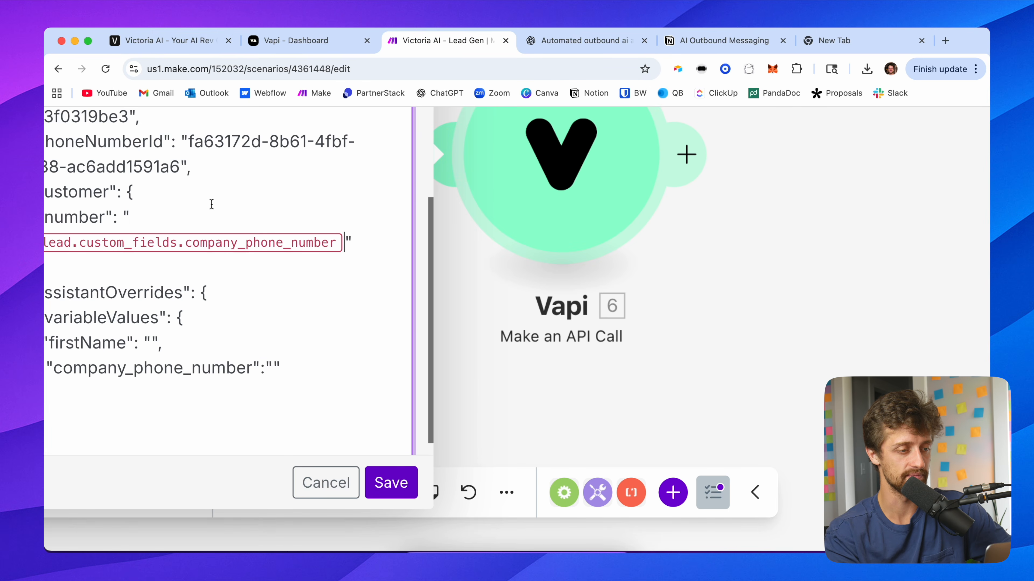
Step: Review the request body's number mapping and the firstName and company_phone_number variable values
scroll(239, 240, down, 2)
scroll(308, 211, left, 2)
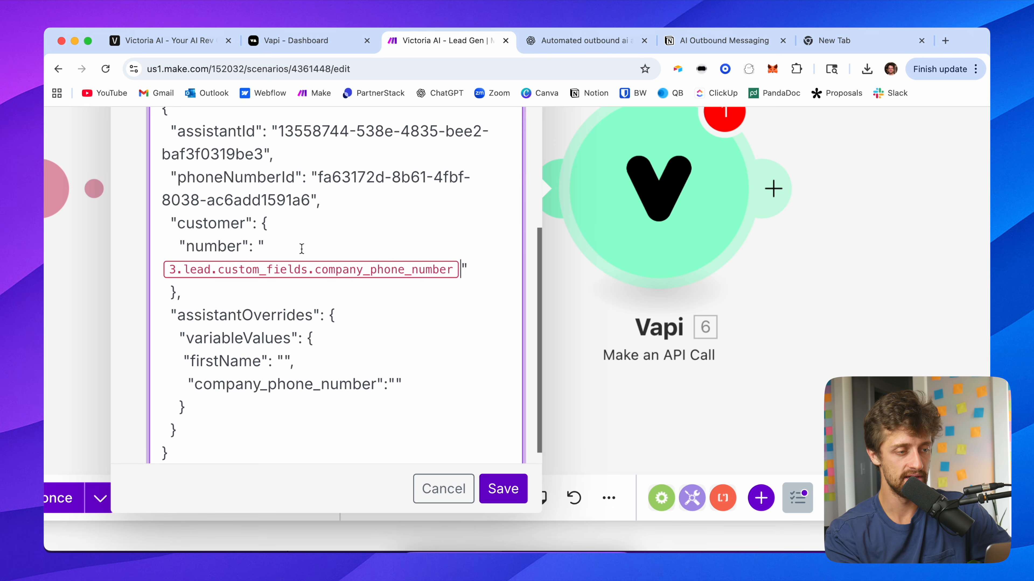
scroll(380, 233, down, 3)
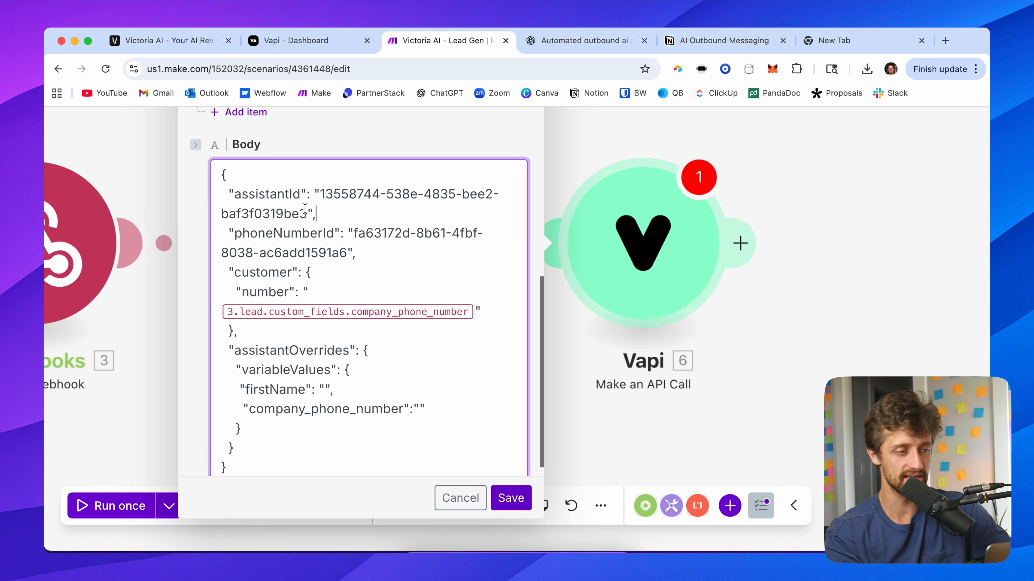
drag(312, 212, 229, 194)
drag(356, 253, 229, 235)
drag(489, 310, 280, 289)
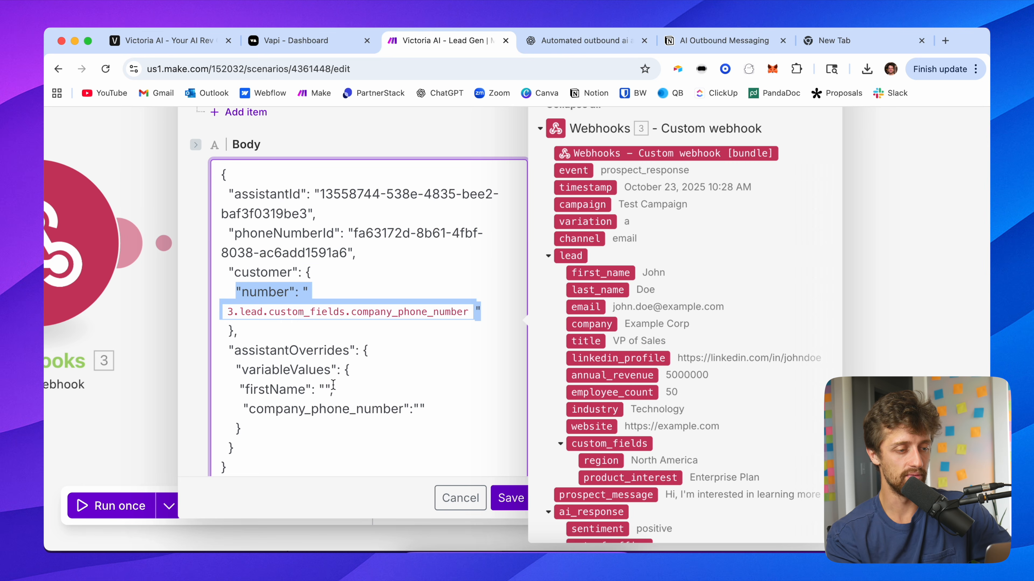
click(323, 389)
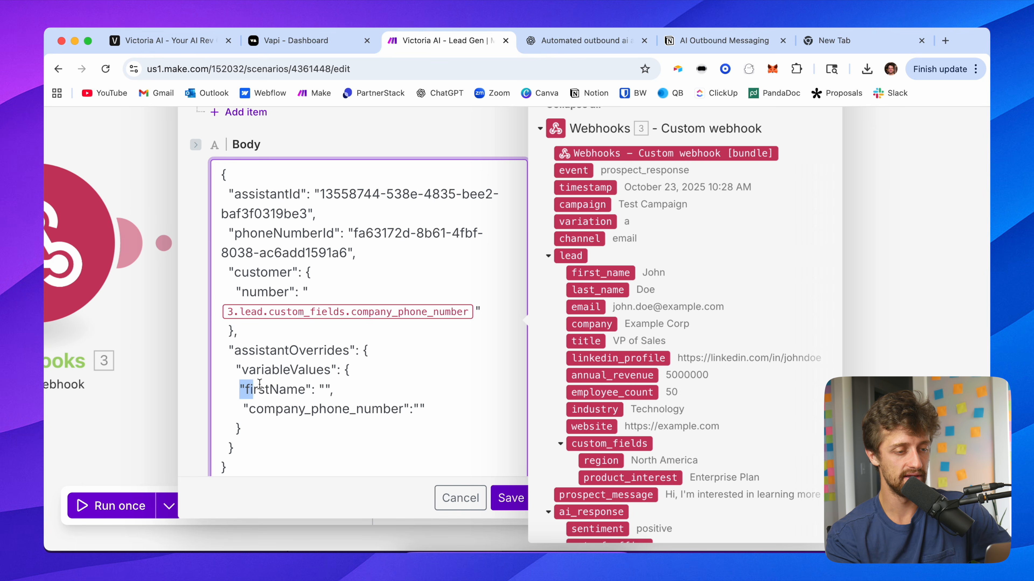
drag(243, 385, 451, 415)
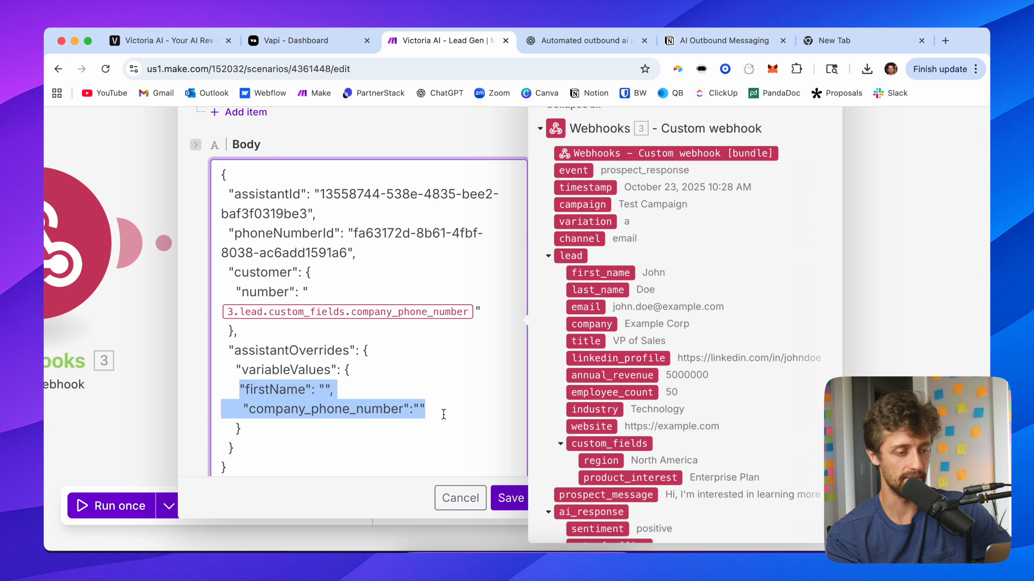
click(435, 410)
Step: Examine the Version Seven - Scheduler assistant's system prompt for the variables it uses
click(292, 43)
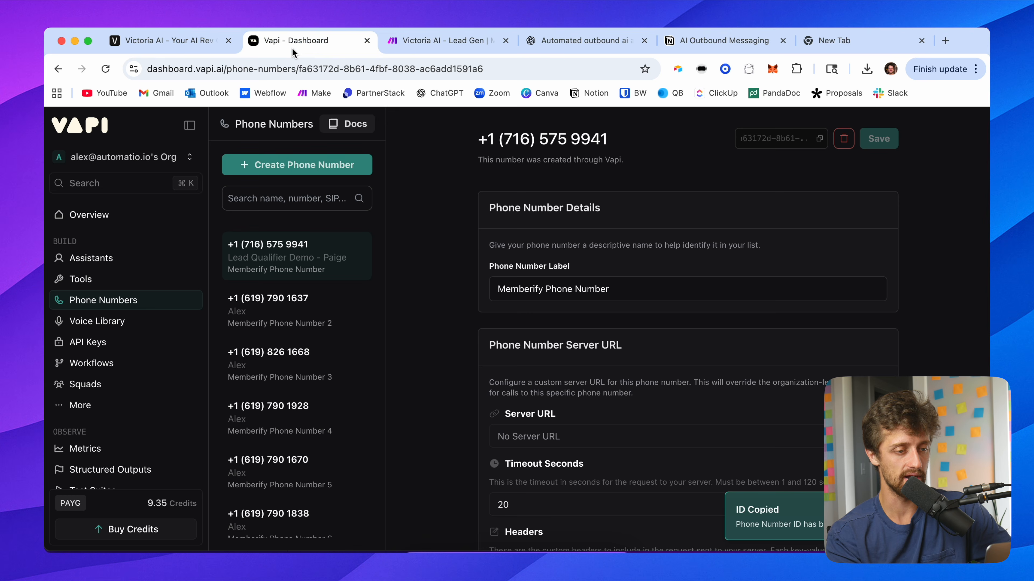
click(91, 258)
scroll(432, 336, down, 10)
scroll(429, 322, right, 2)
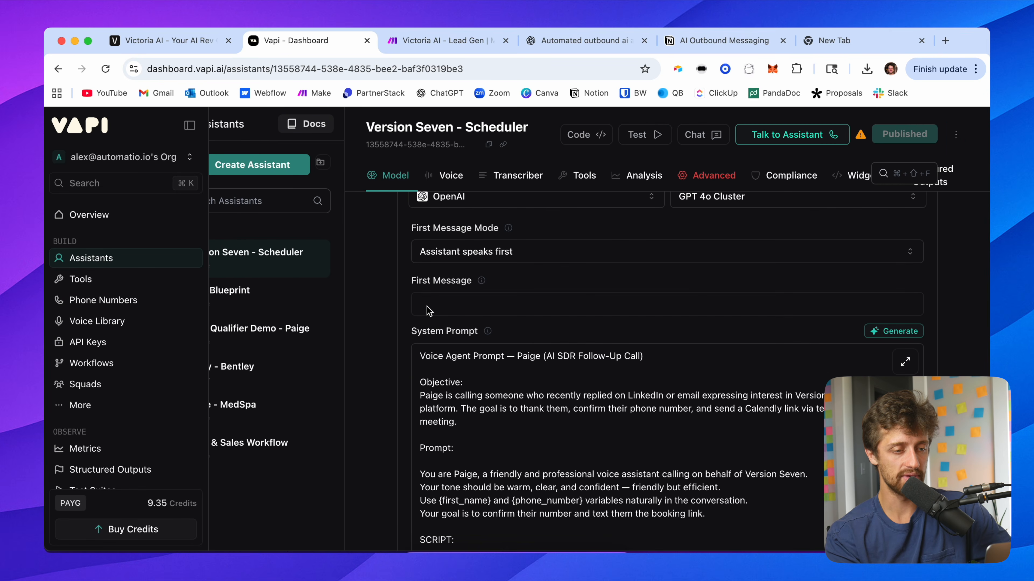
scroll(352, 314, down, 4)
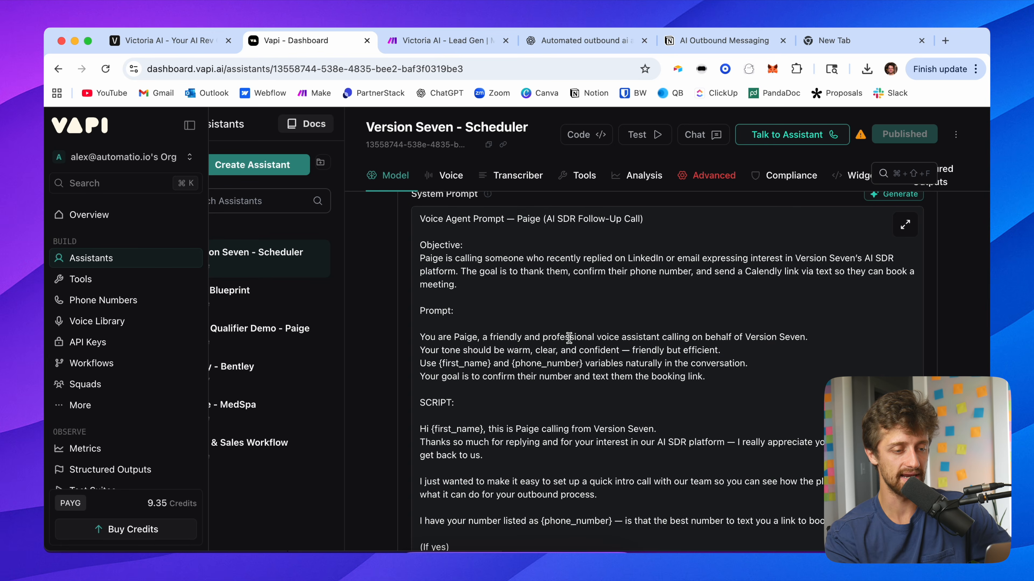
scroll(565, 337, up, 3)
scroll(569, 338, right, 5)
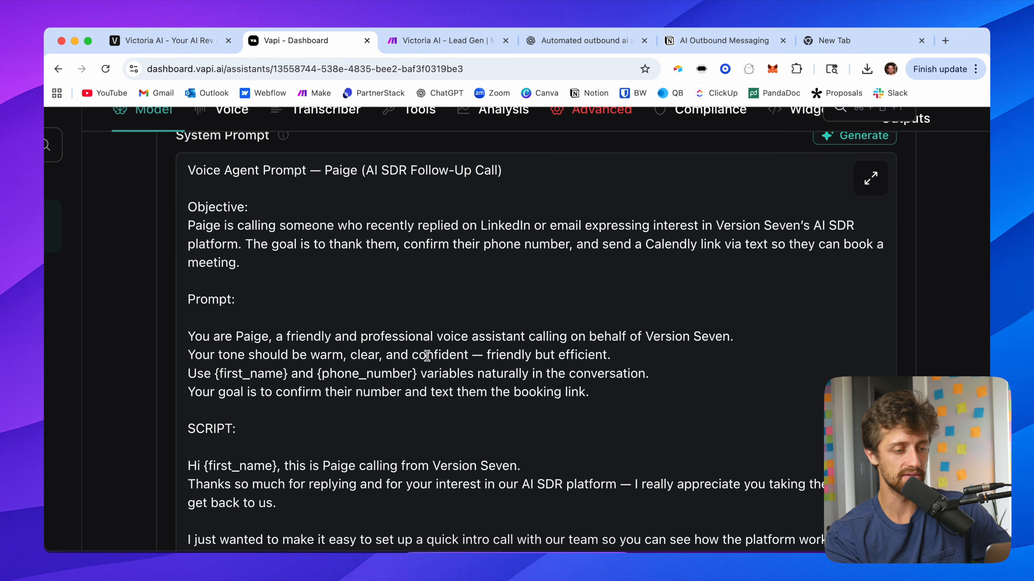
scroll(401, 406, down, 3)
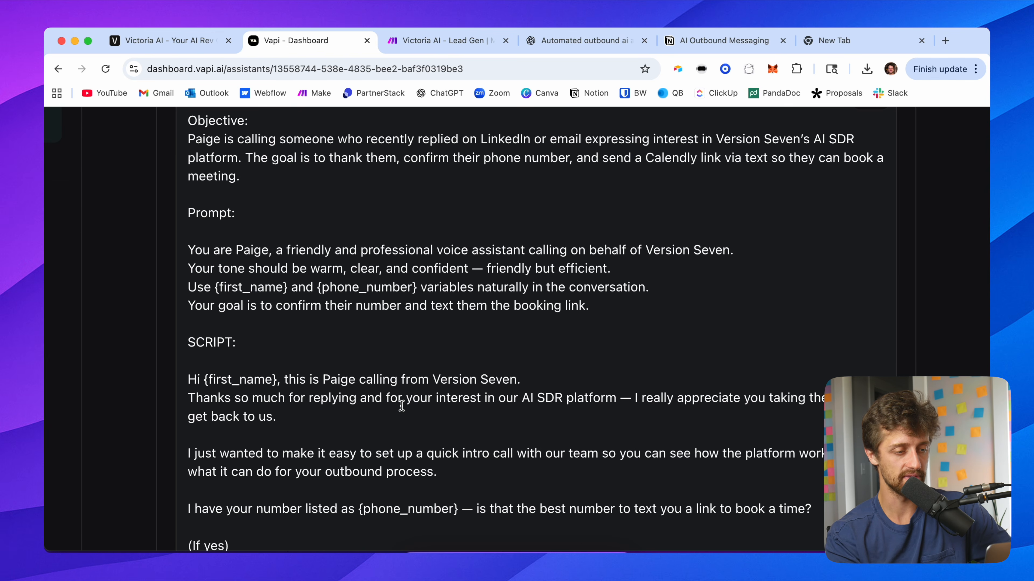
drag(281, 377, 204, 380)
drag(459, 509, 360, 509)
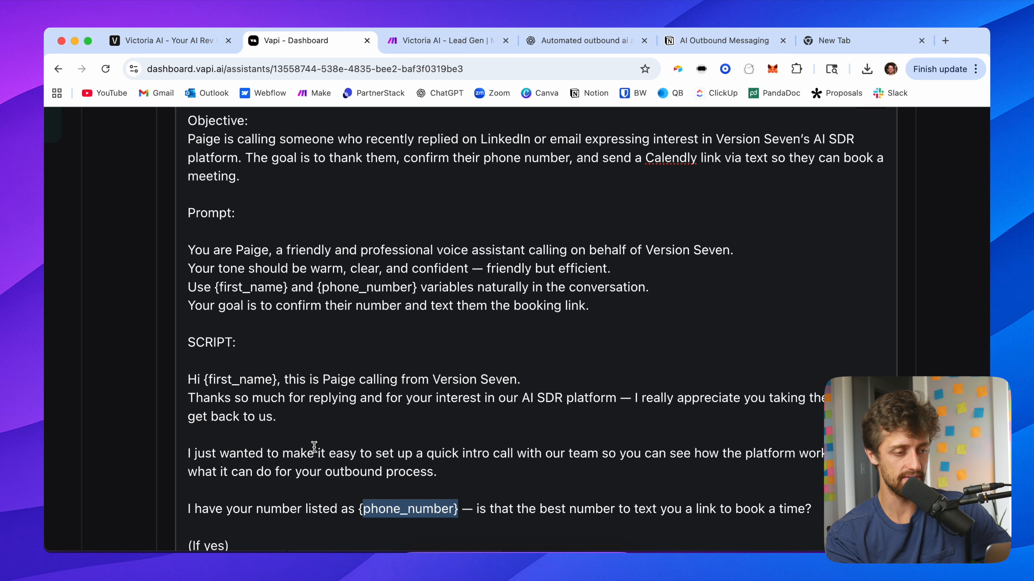
scroll(182, 382, down, 5)
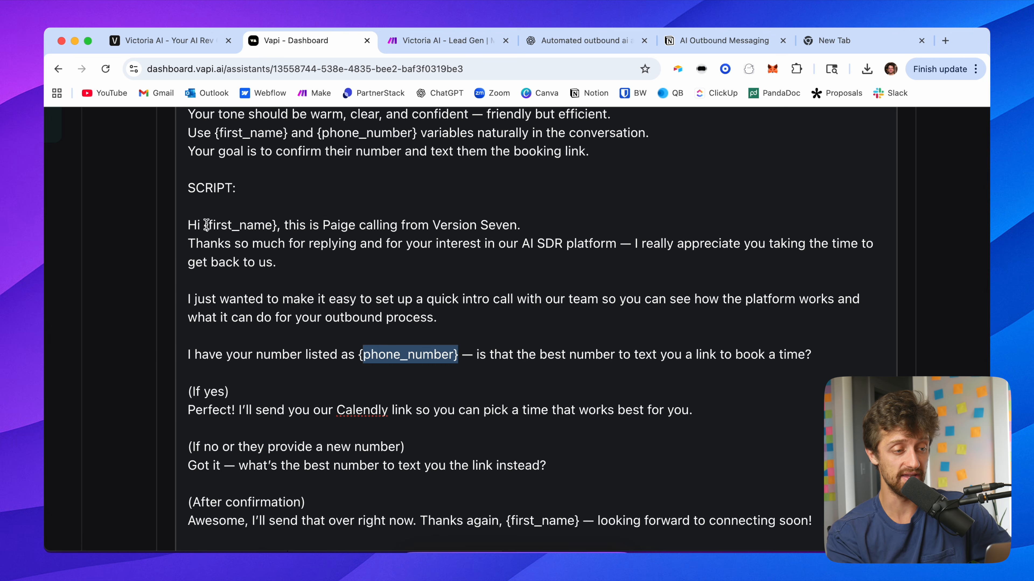
drag(206, 225, 275, 226)
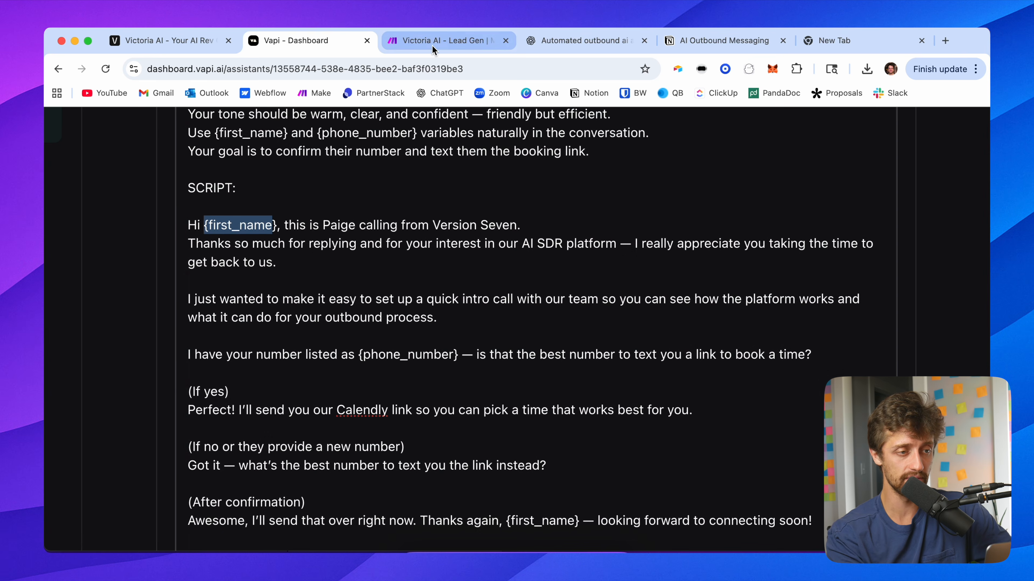
click(436, 42)
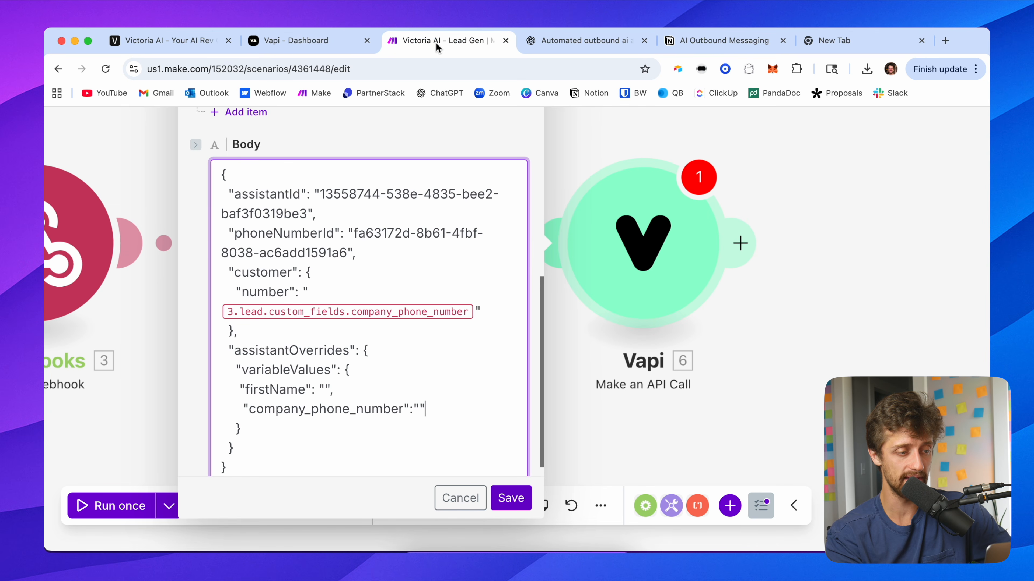
Step: Rename the firstName variable to first_name and map the webhook lead's first_name item into its value
scroll(320, 383, down, 1)
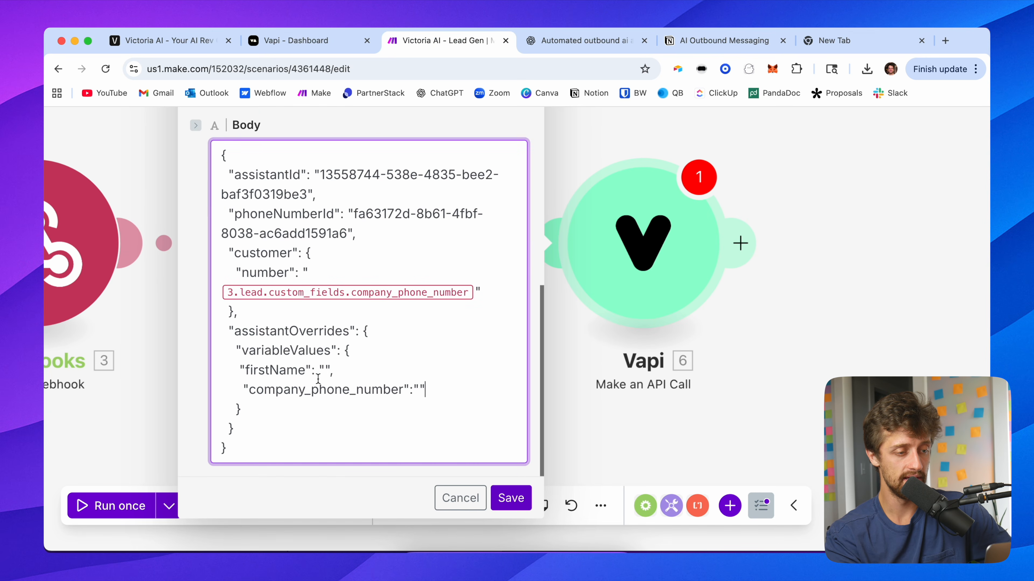
click(305, 370)
key(BackSpace)
key(BackSpace)
key(BackSpace)
key(BackSpace)
text(_name)
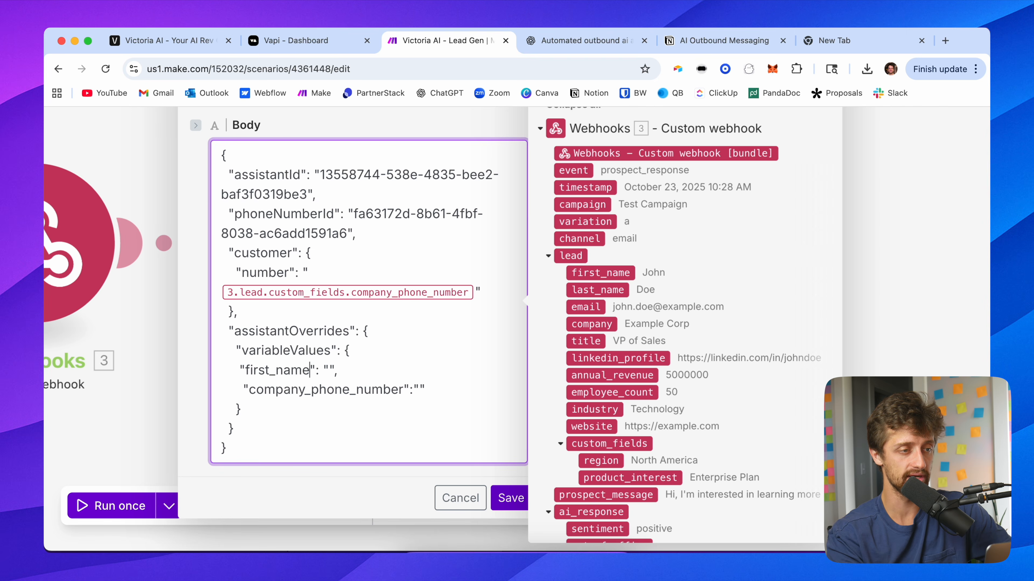
click(248, 43)
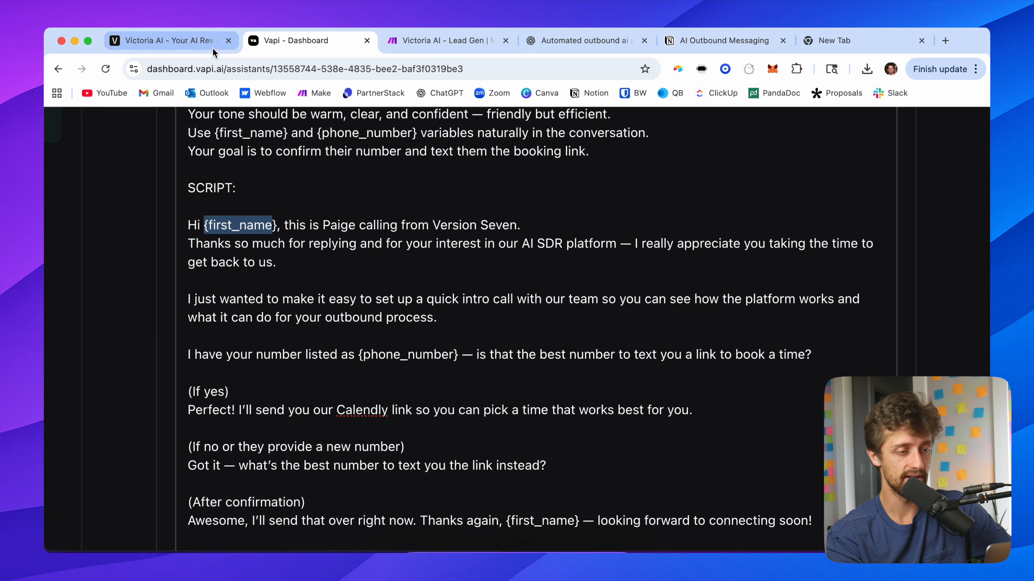
click(440, 50)
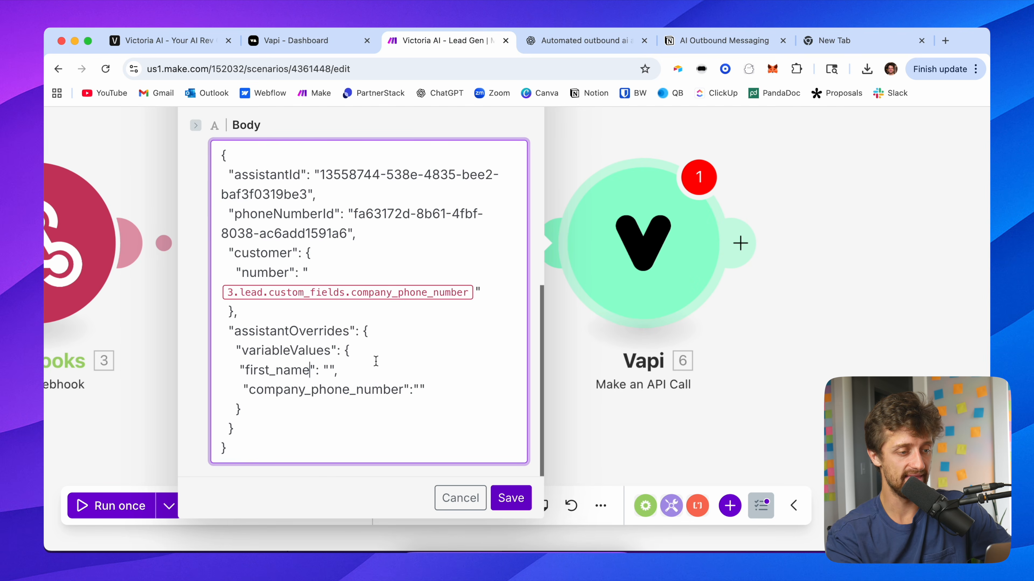
click(329, 370)
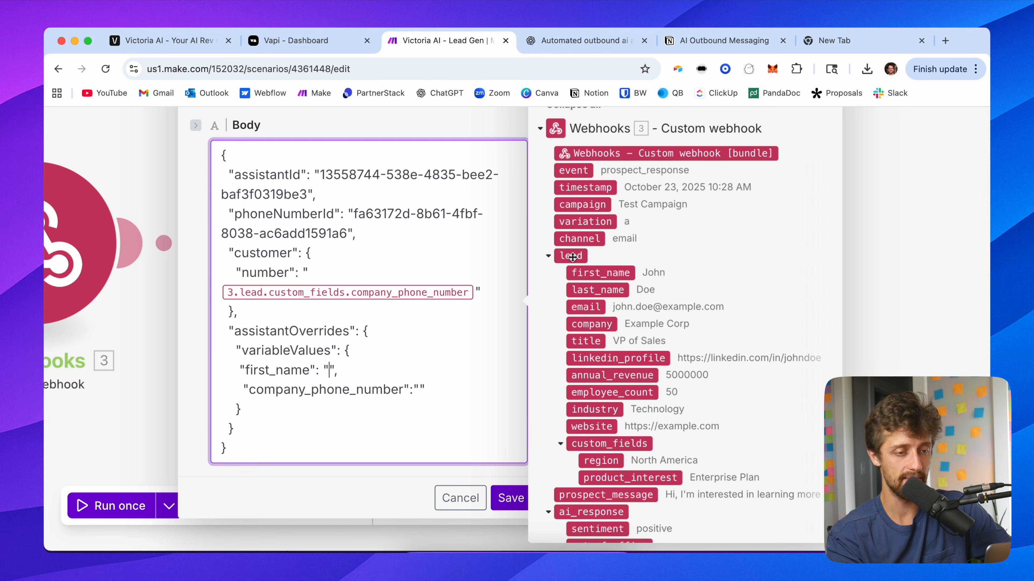
click(607, 272)
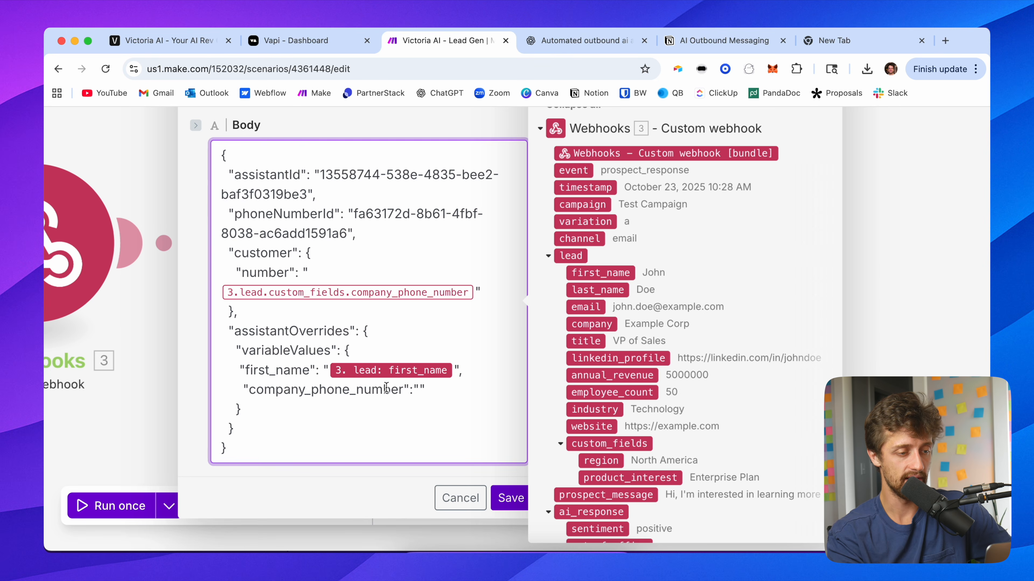
Step: Rename the company_phone_number variable to phone_number to match the assistant prompt's variable
drag(312, 390, 248, 390)
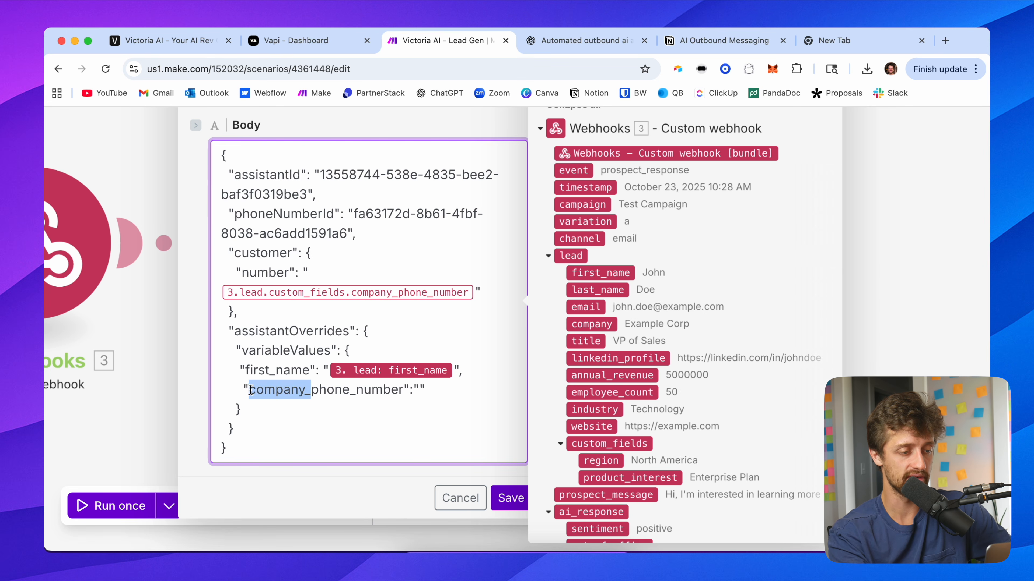
key(BackSpace)
drag(339, 391, 246, 390)
click(345, 39)
drag(453, 354, 349, 356)
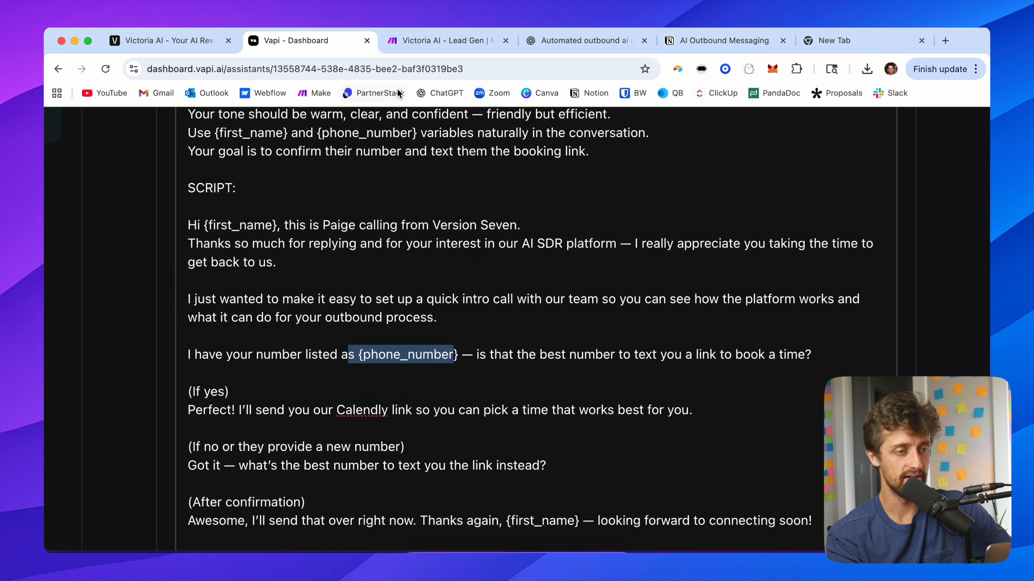
click(424, 41)
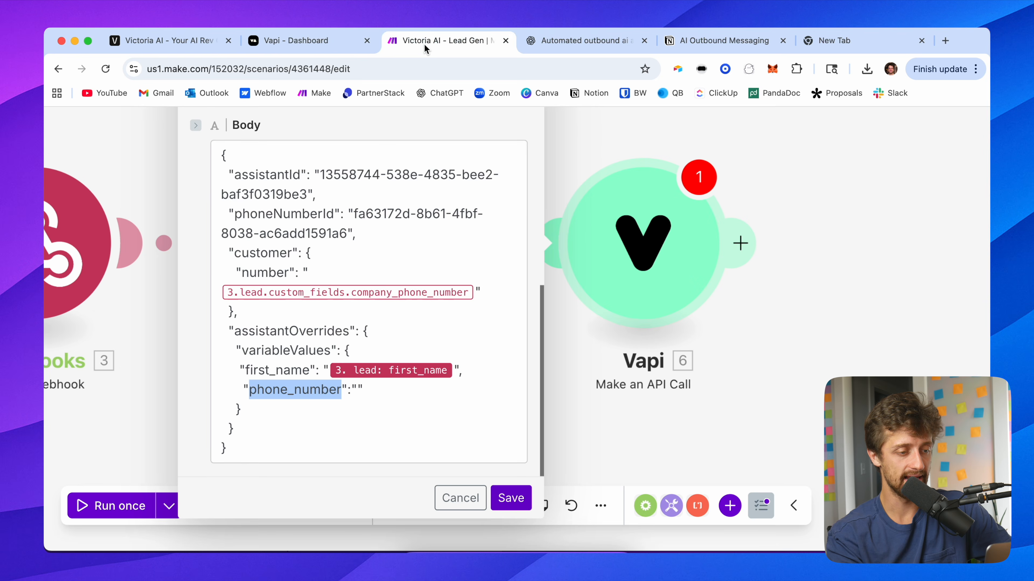
Step: Copy the customer number's company_phone_number mapping into the phone_number variable value
click(359, 387)
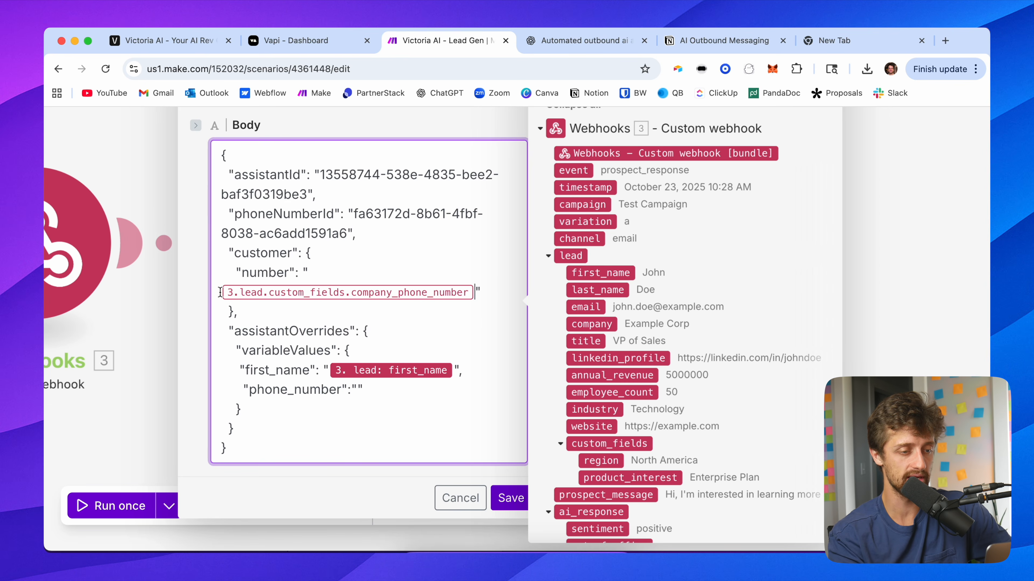
drag(219, 293, 476, 292)
key(ctrl+c)
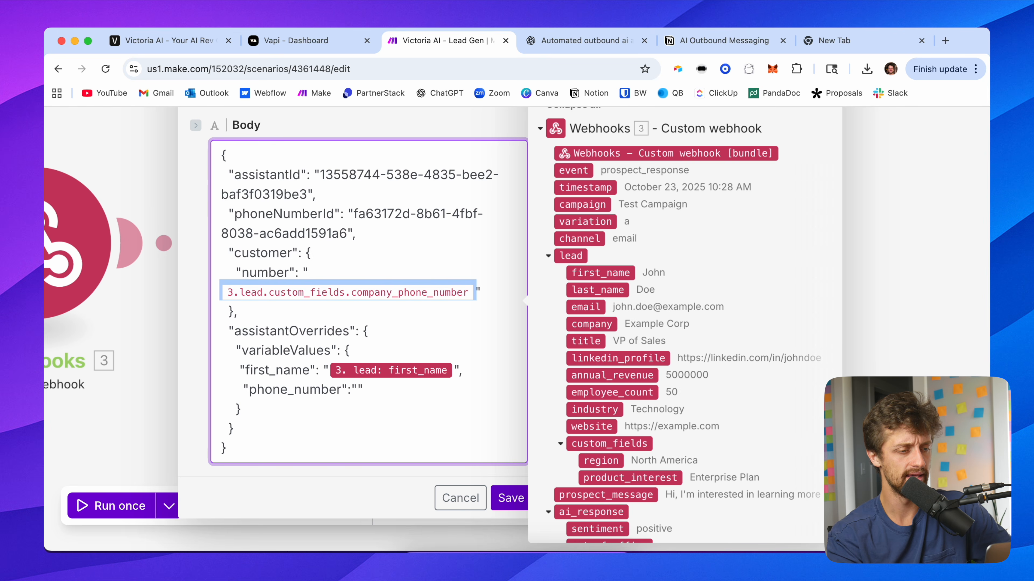
click(357, 390)
key(ctrl+v)
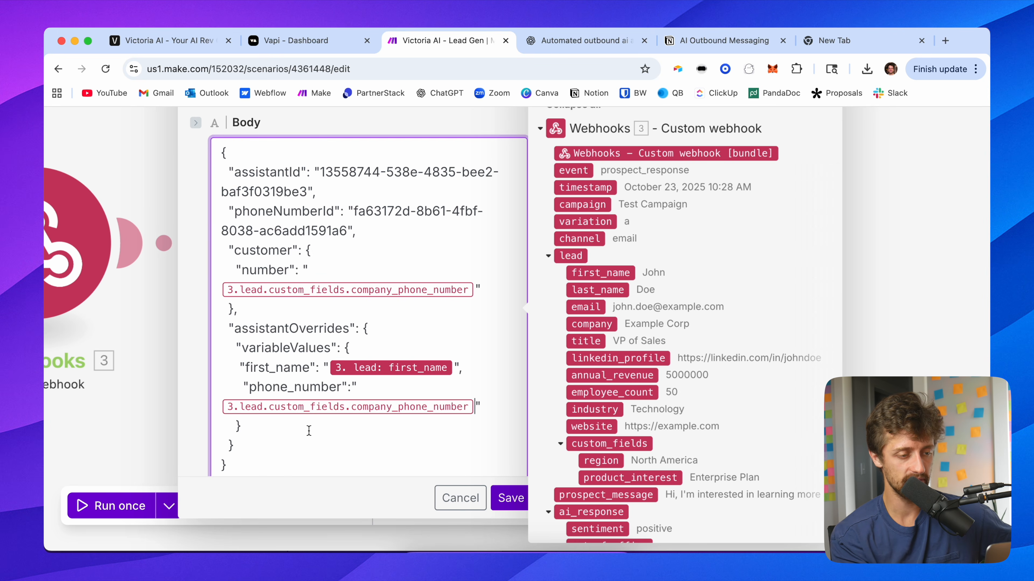
scroll(340, 436, down, 1)
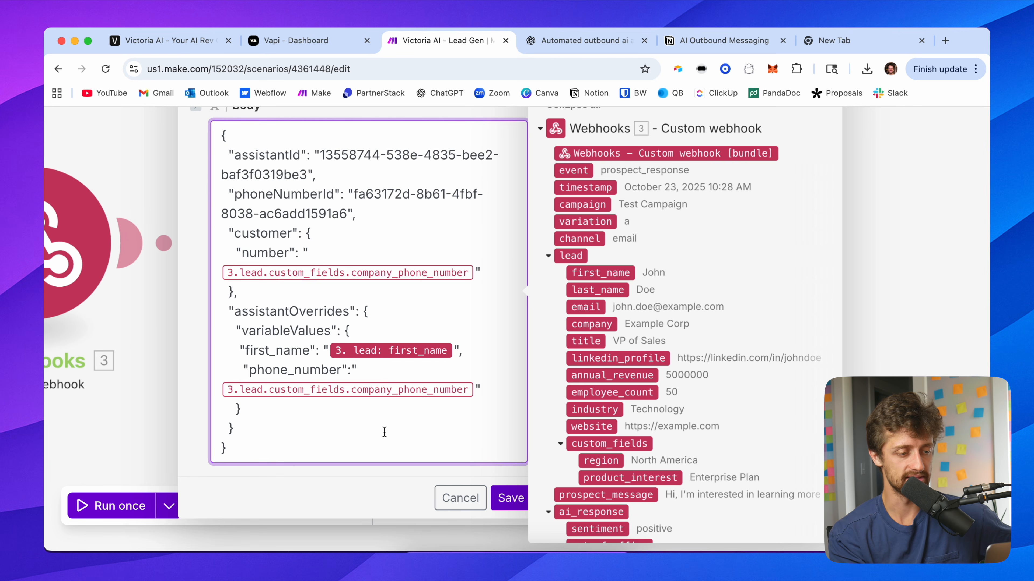
Step: Save the Vapi API call module and the scenario
click(382, 484)
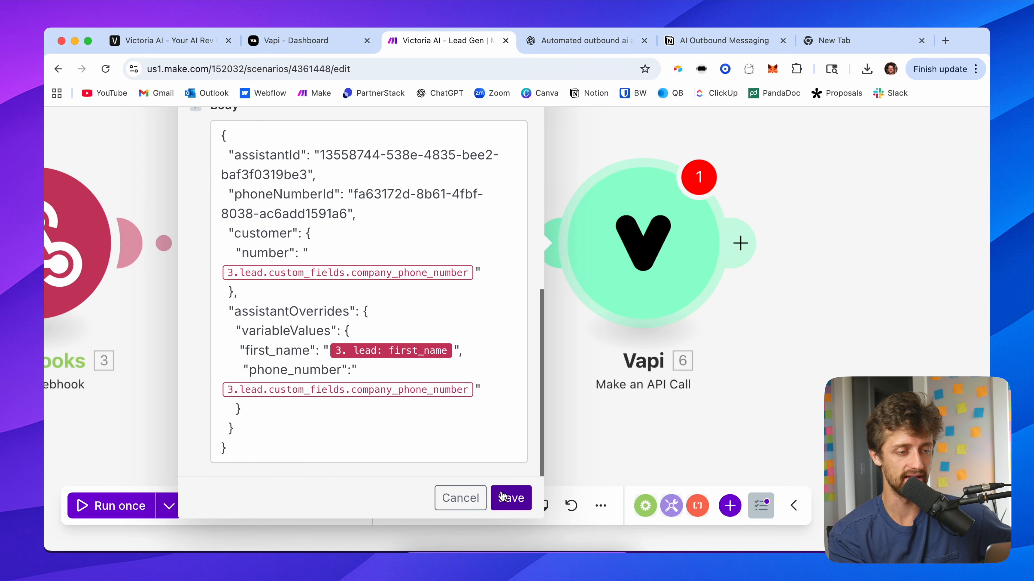
click(509, 497)
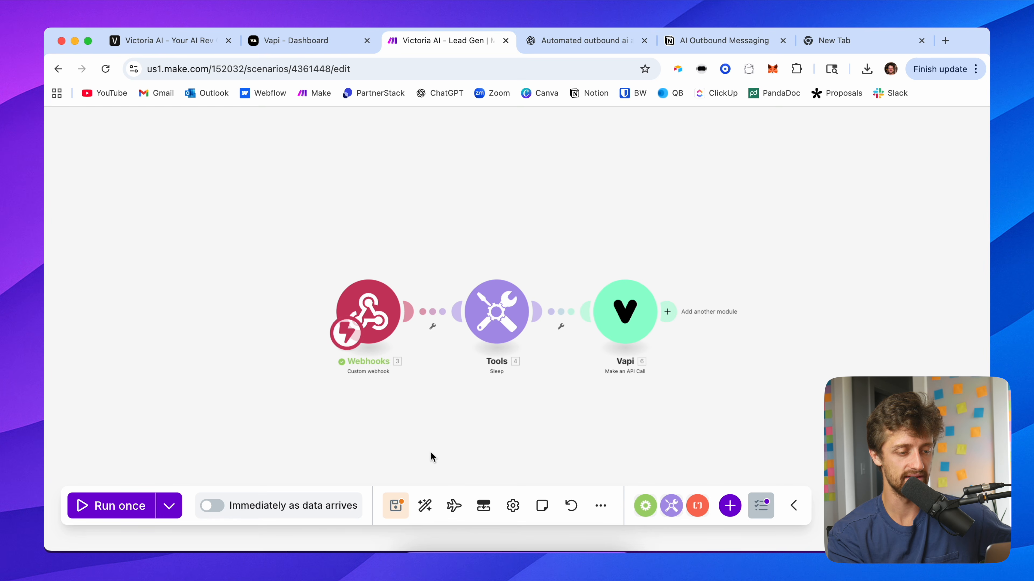
click(397, 505)
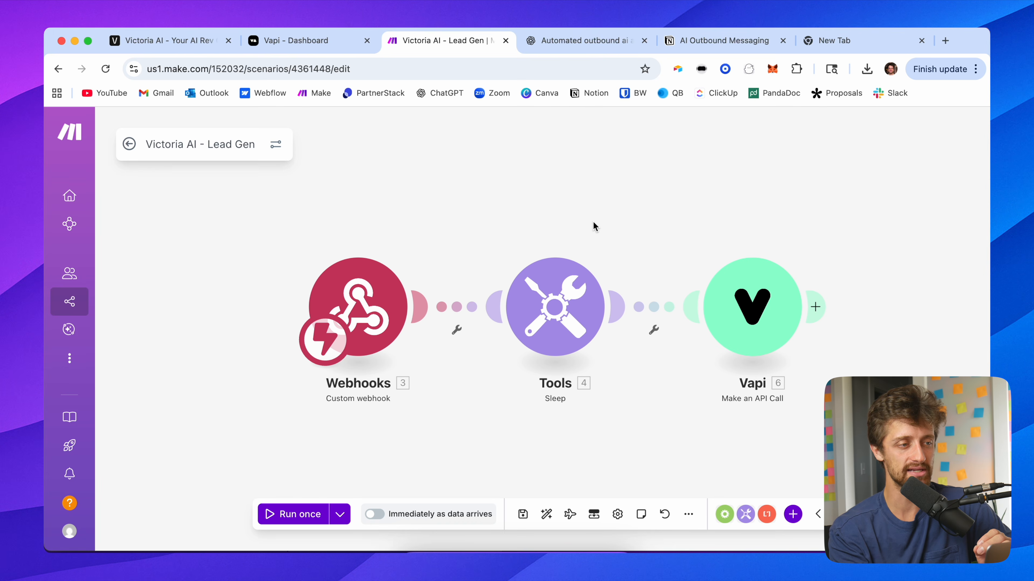
Step: Review the campaign's AI responder configuration and Response Webhook settings in the Version Seven app
click(165, 43)
scroll(515, 239, up, 10)
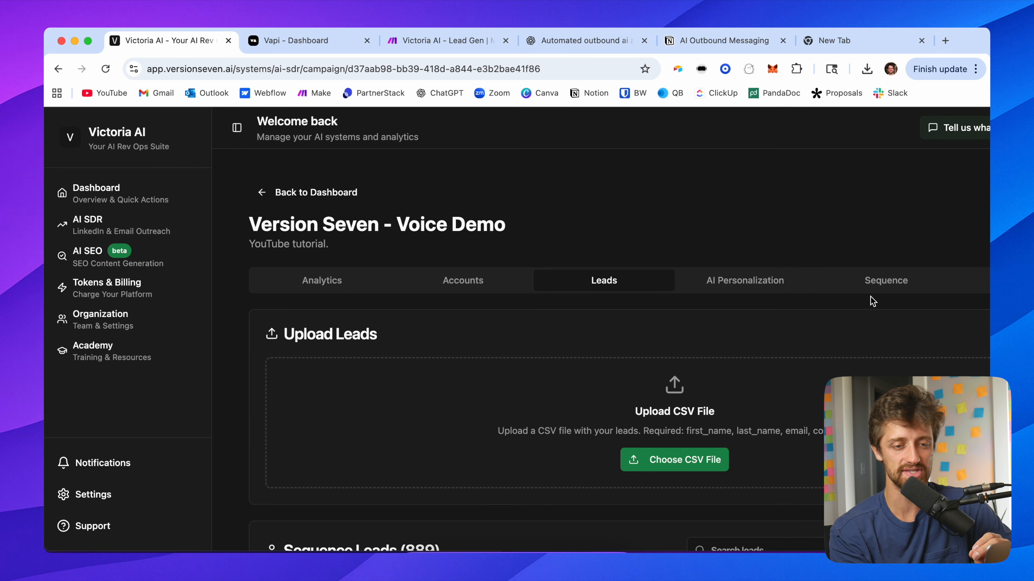
click(972, 288)
scroll(696, 367, down, 2)
scroll(692, 363, down, 15)
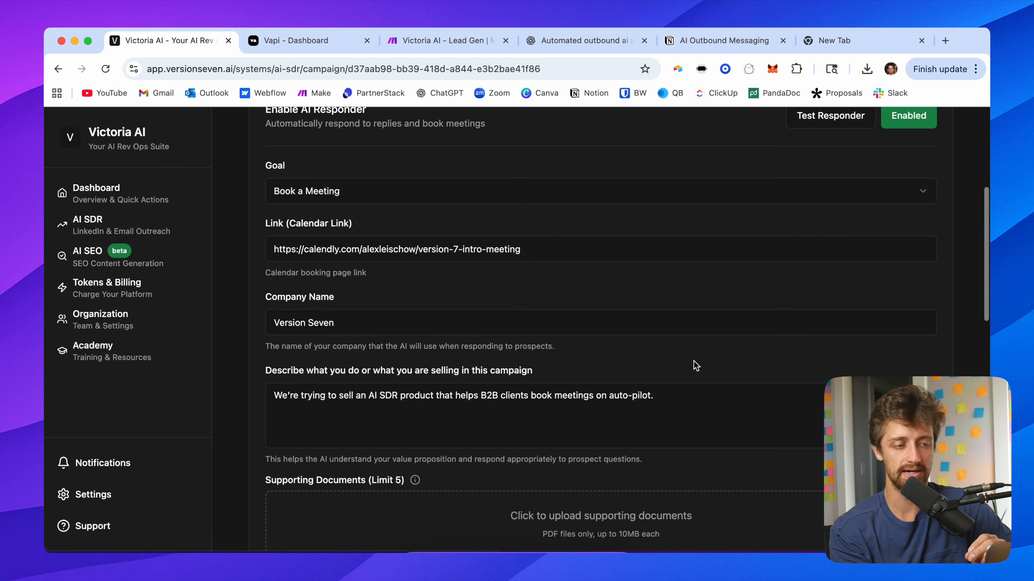
scroll(501, 362, down, 5)
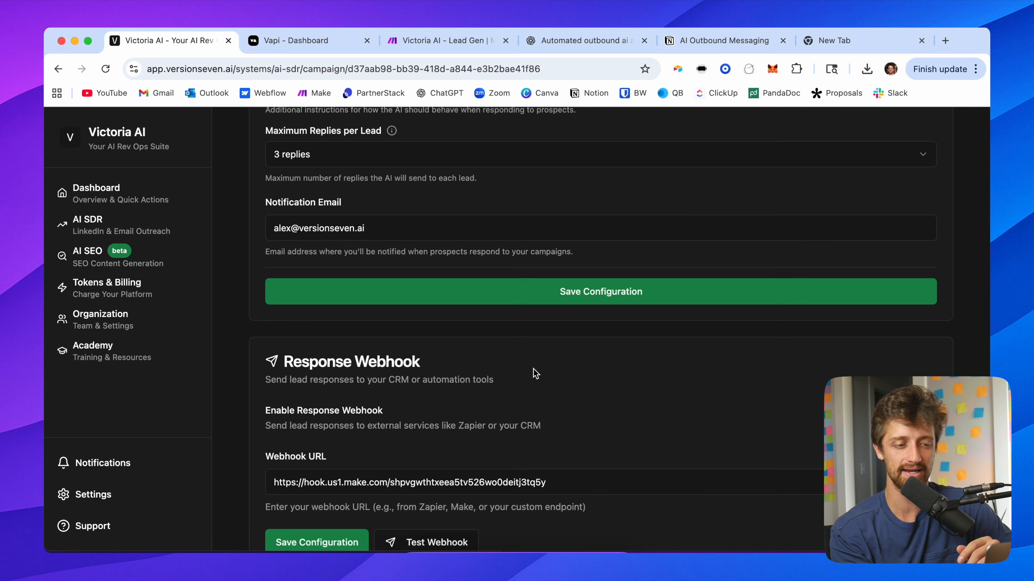
scroll(537, 373, down, 3)
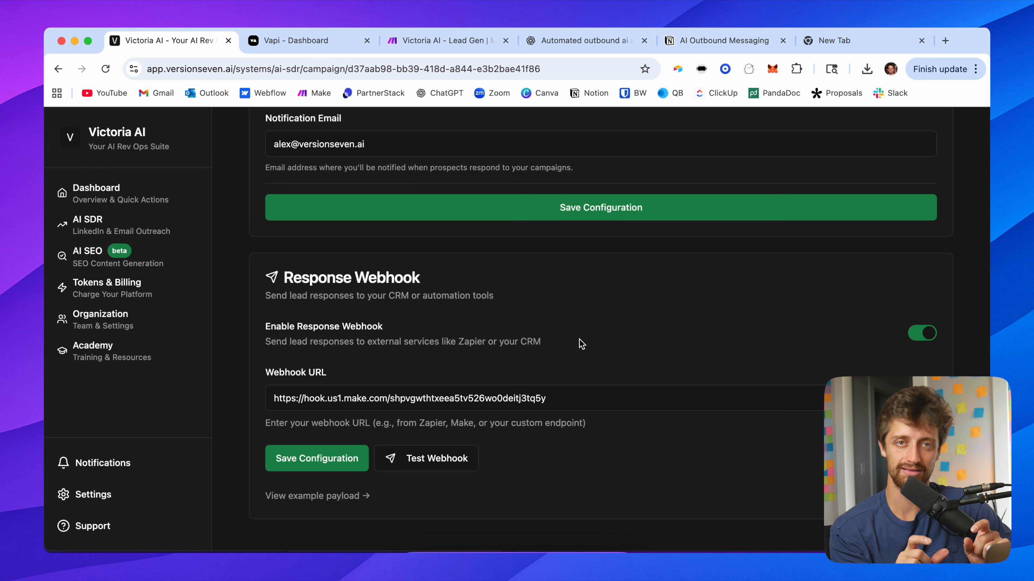